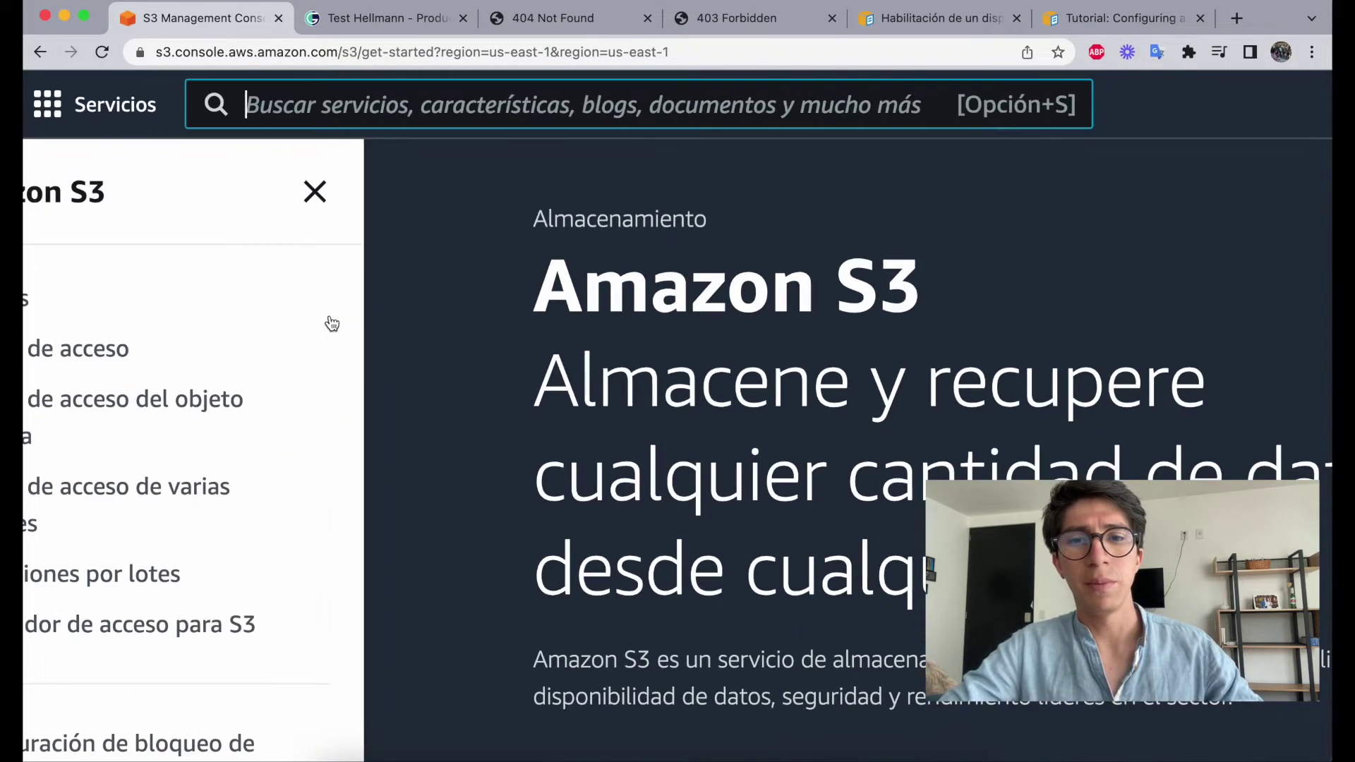
# Step: Search the AWS services for "cloudfront" and open the CloudFront distributions list
pyautogui.hotkey('alt', 's')
pyautogui.write('cloud')
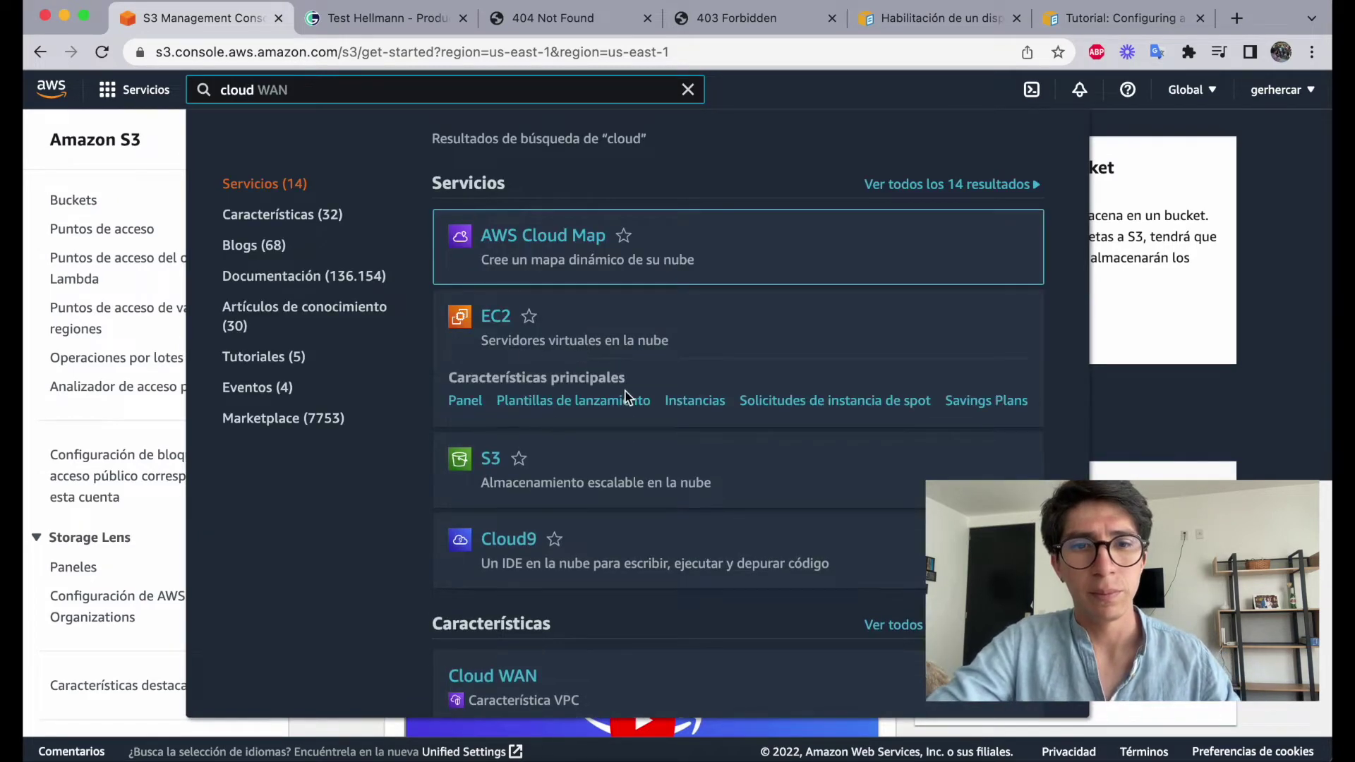
pyautogui.write('front')
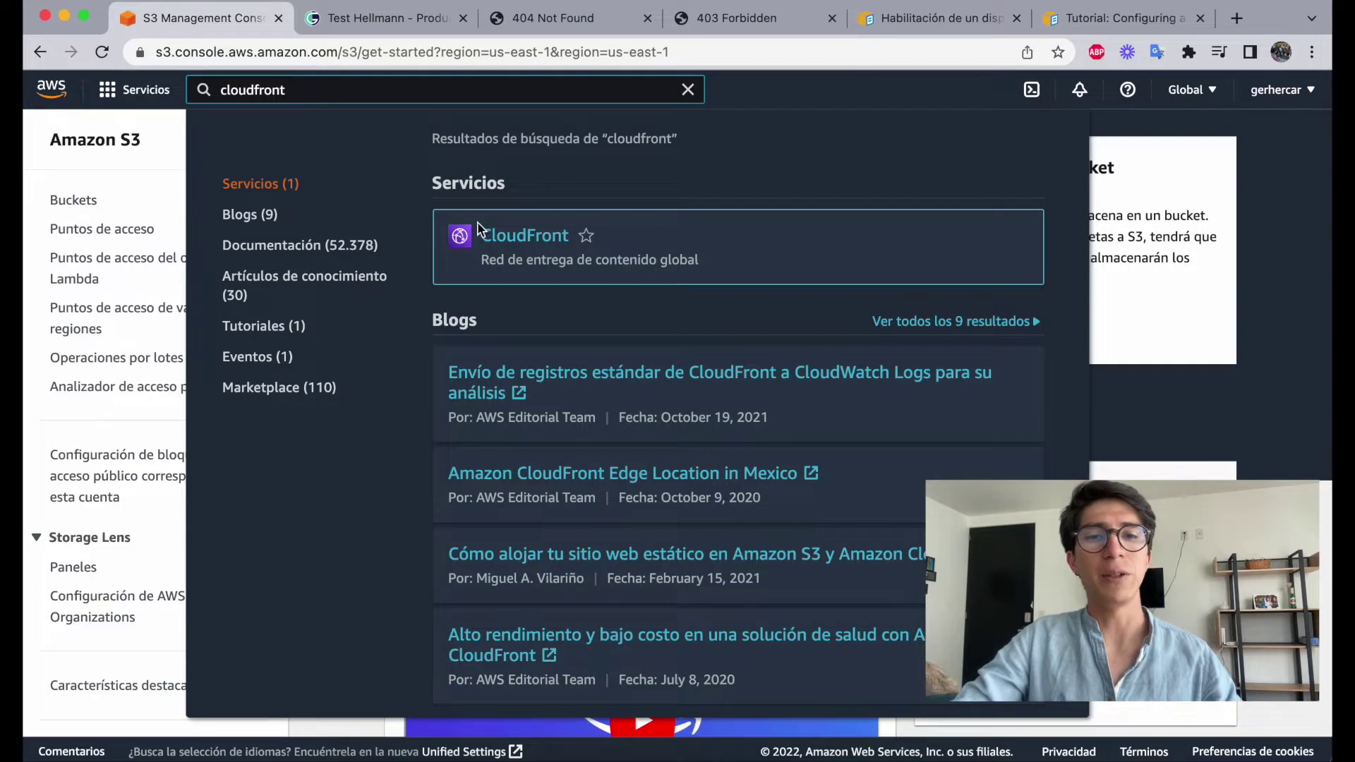
pyautogui.click(498, 235)
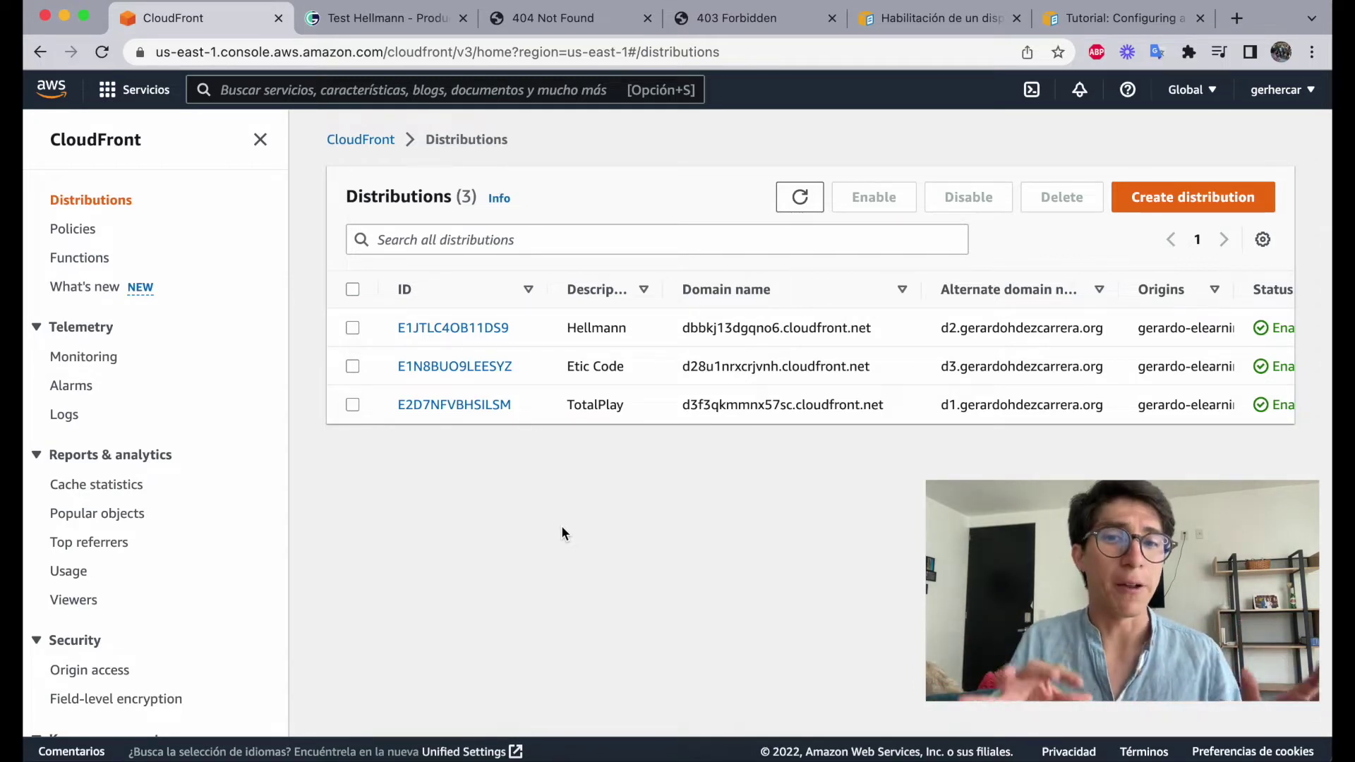
pyautogui.click(362, 139)
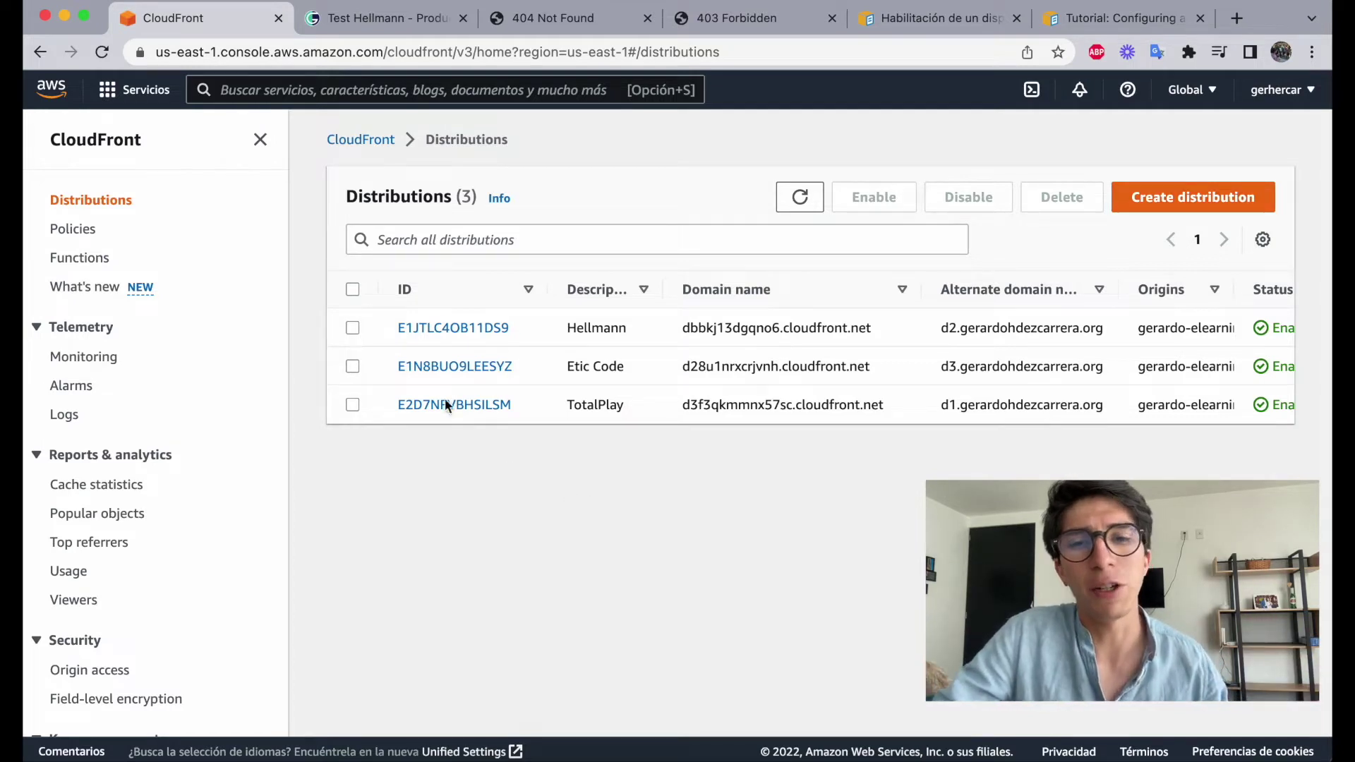
# Step: Look over the existing distributions and start creating a new distribution
pyautogui.moveTo(306, 322); pyautogui.dragTo(1225, 447)
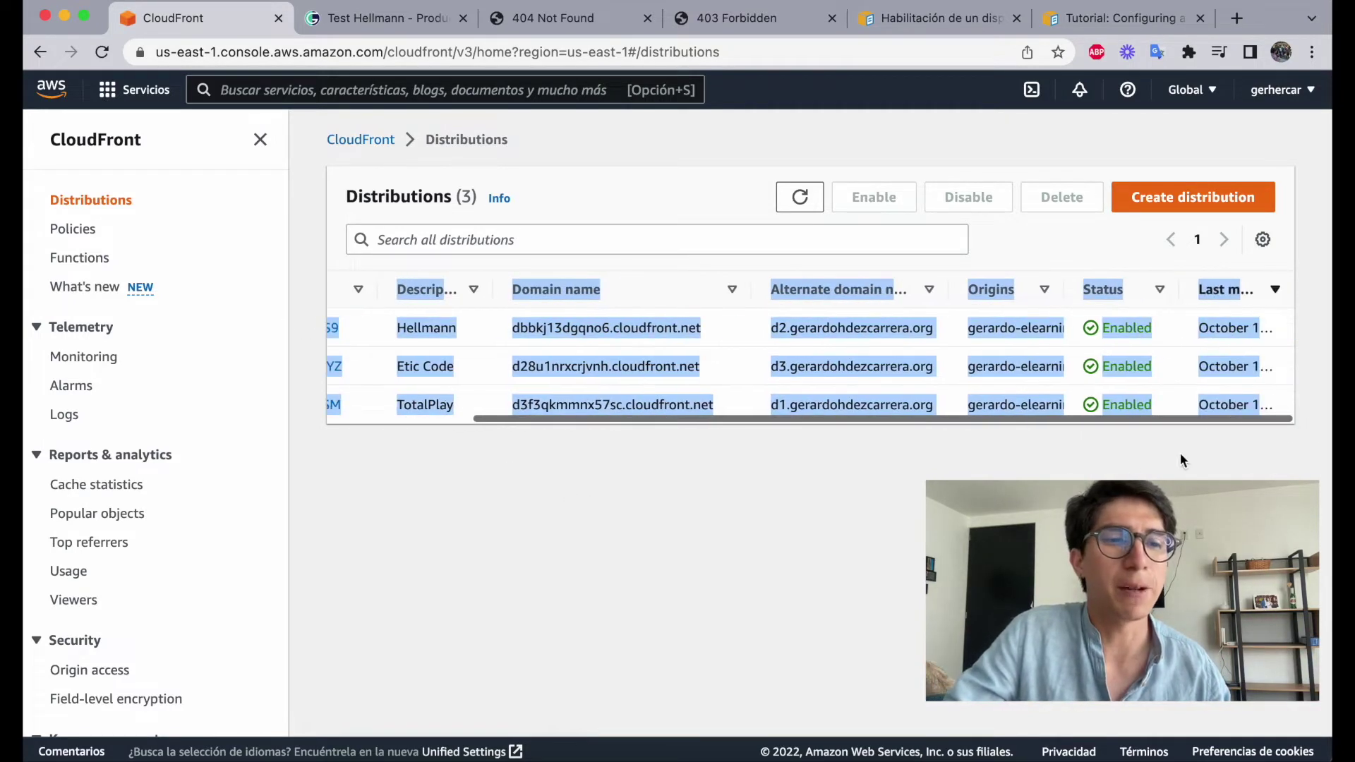
pyautogui.click(1131, 468)
pyautogui.hscroll(-5, 967, 329)
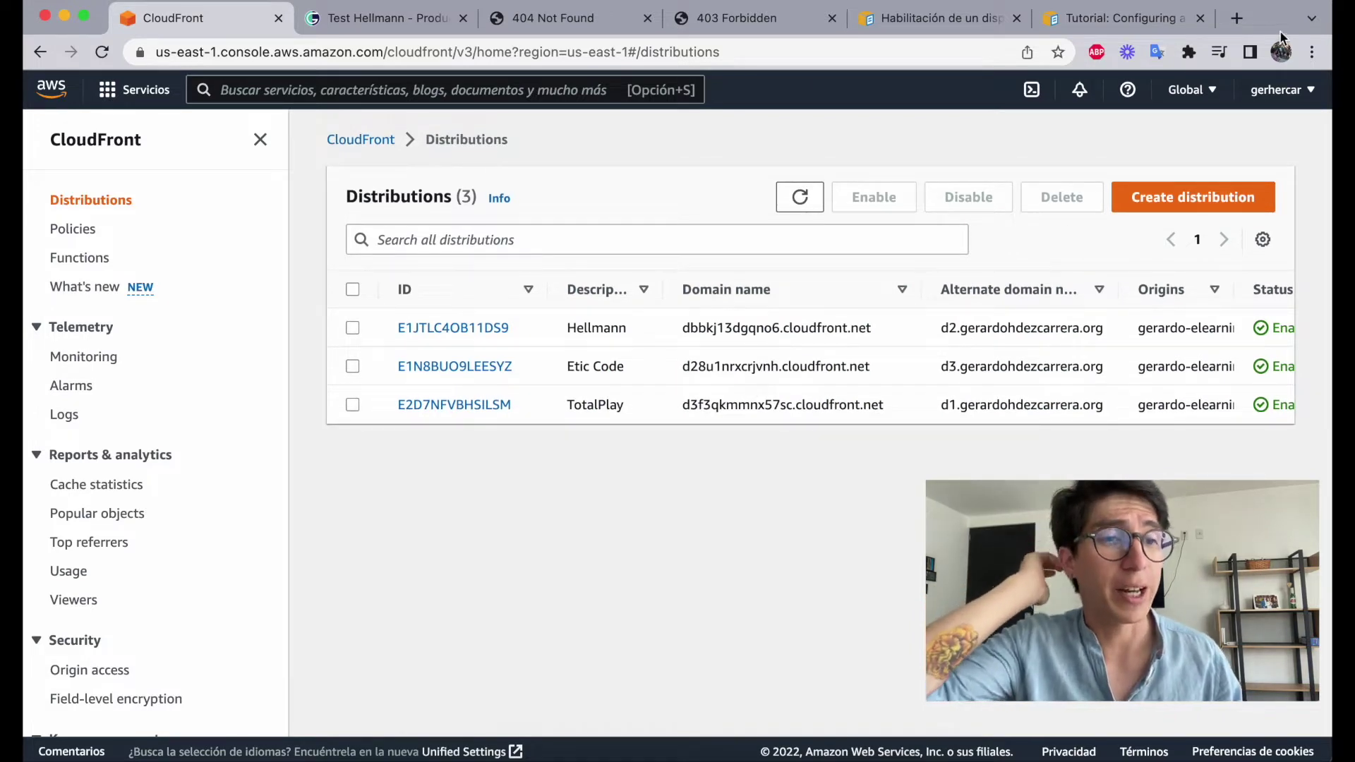
pyautogui.click(1190, 201)
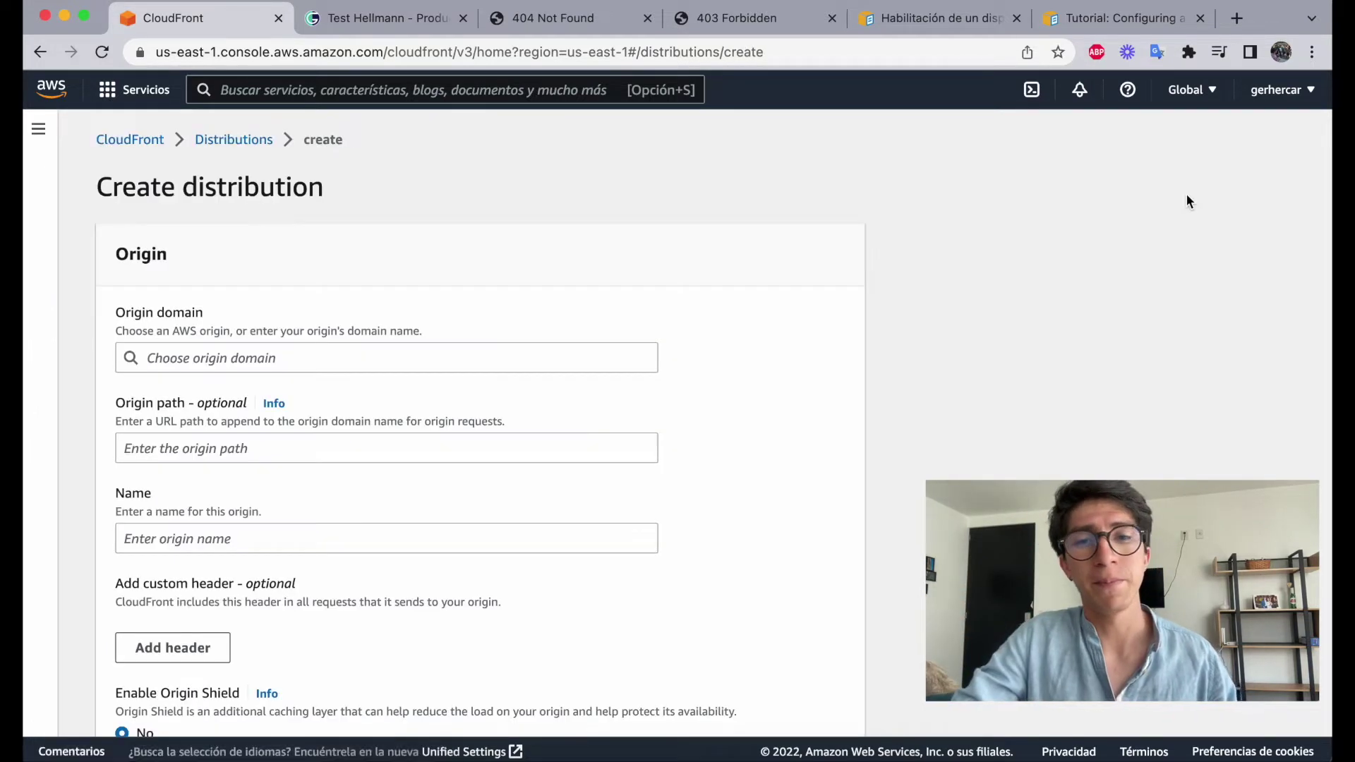
# Step: Choose the Amazon S3 bucket test-aws-gerhercar.s3.amazonaws.com as the distribution's origin domain
pyautogui.scroll(-2, 664, 306)
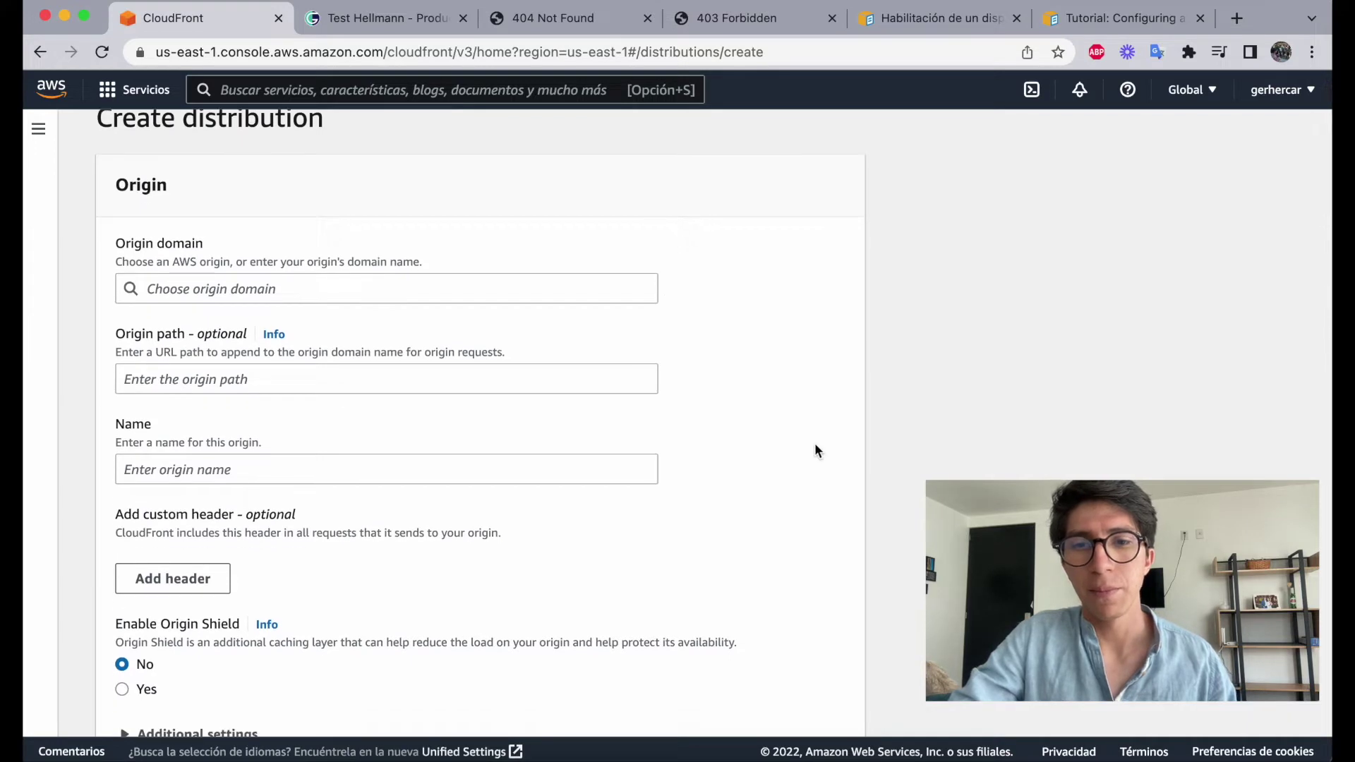
pyautogui.scroll(-1, 893, 466)
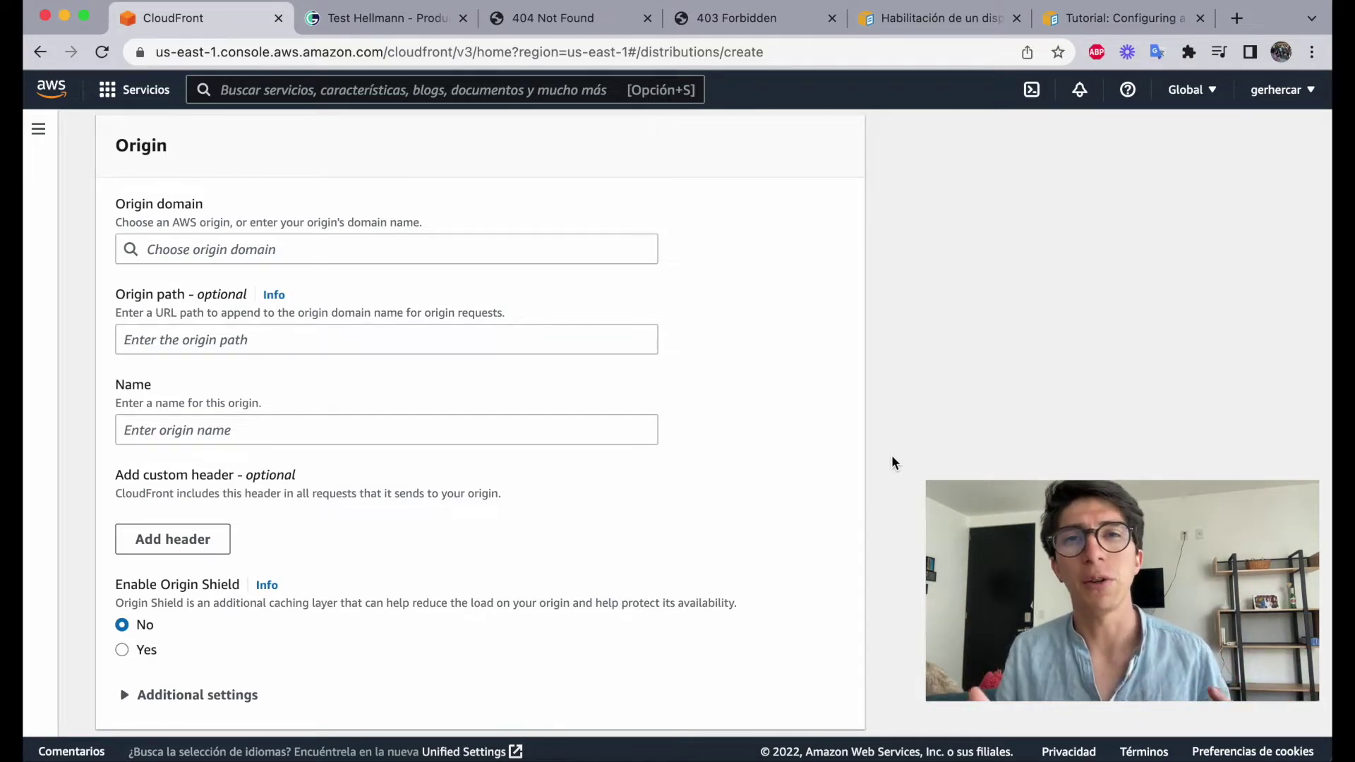
pyautogui.click(280, 252)
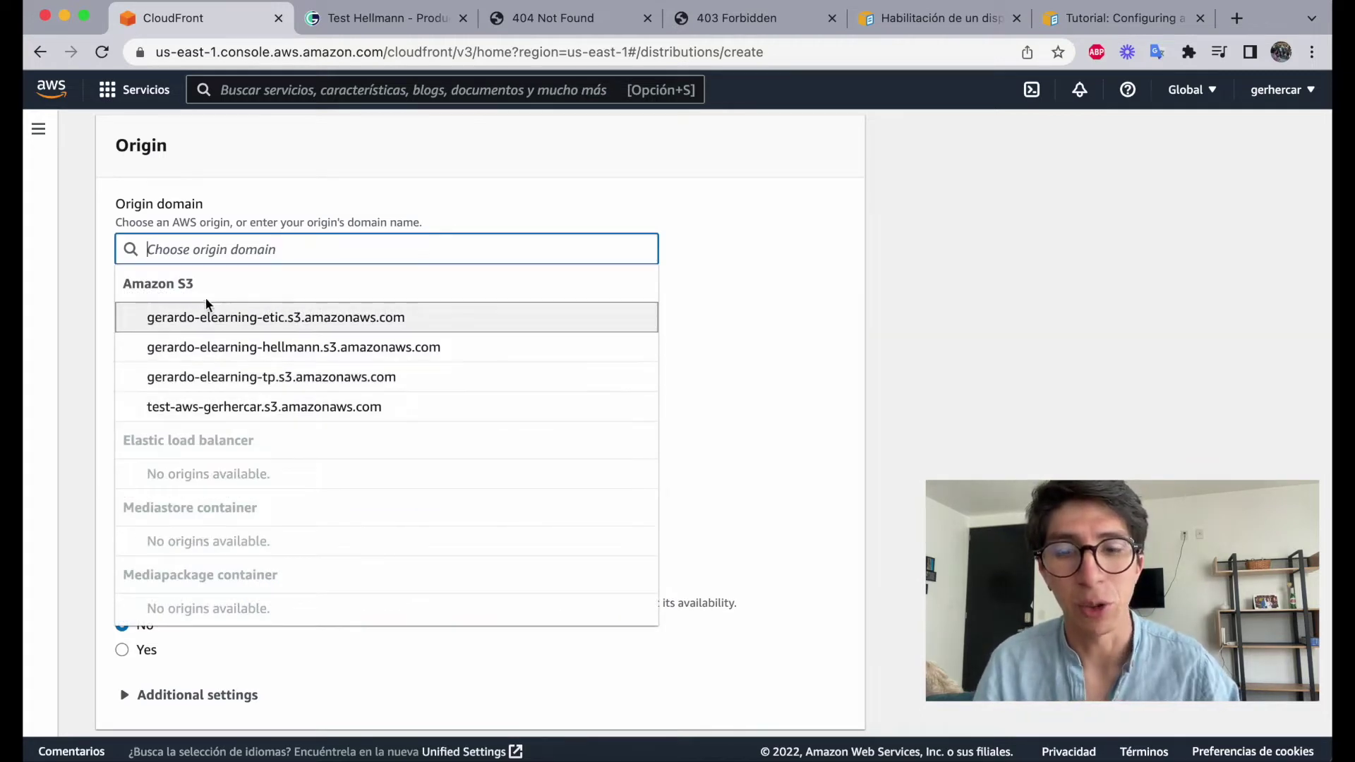
pyautogui.click(332, 408)
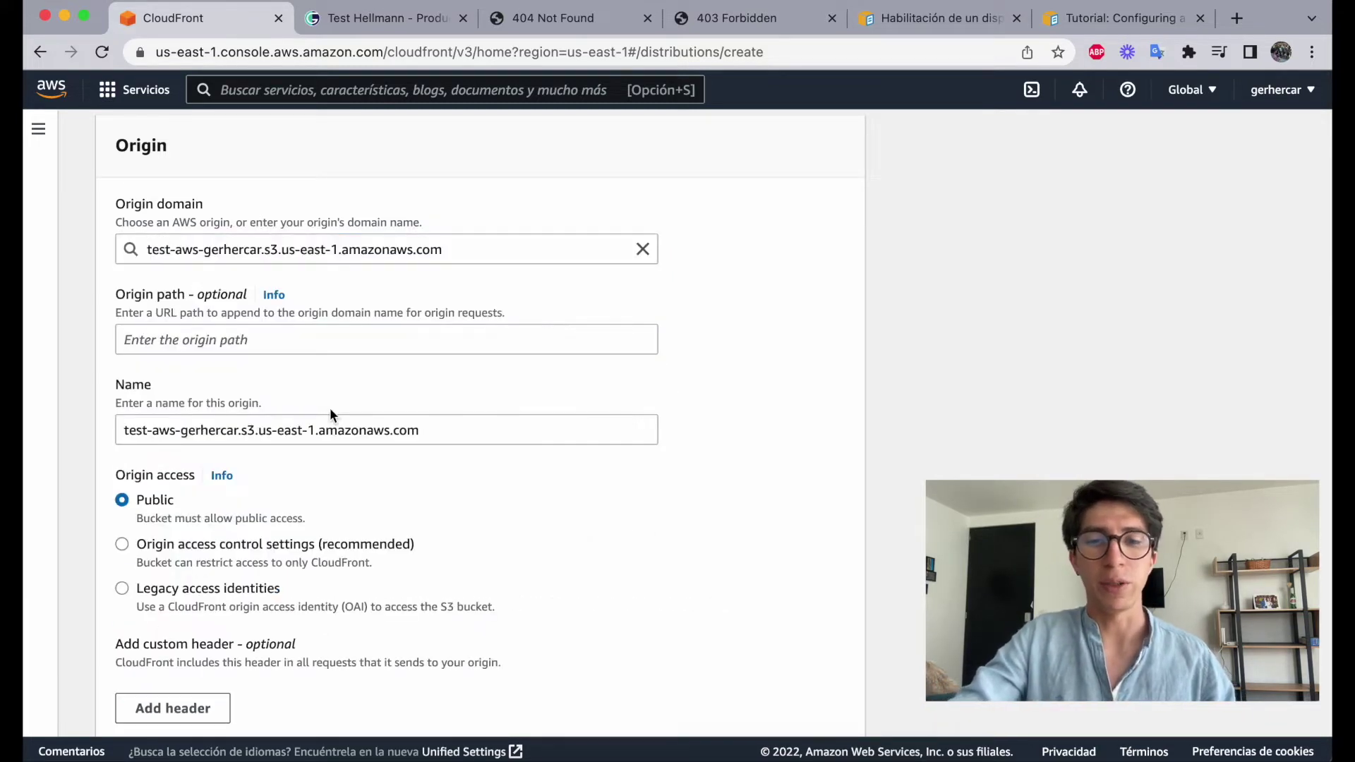
# Step: Review the origin settings and set the origin access to Legacy access identities
pyautogui.scroll(-4, 779, 374)
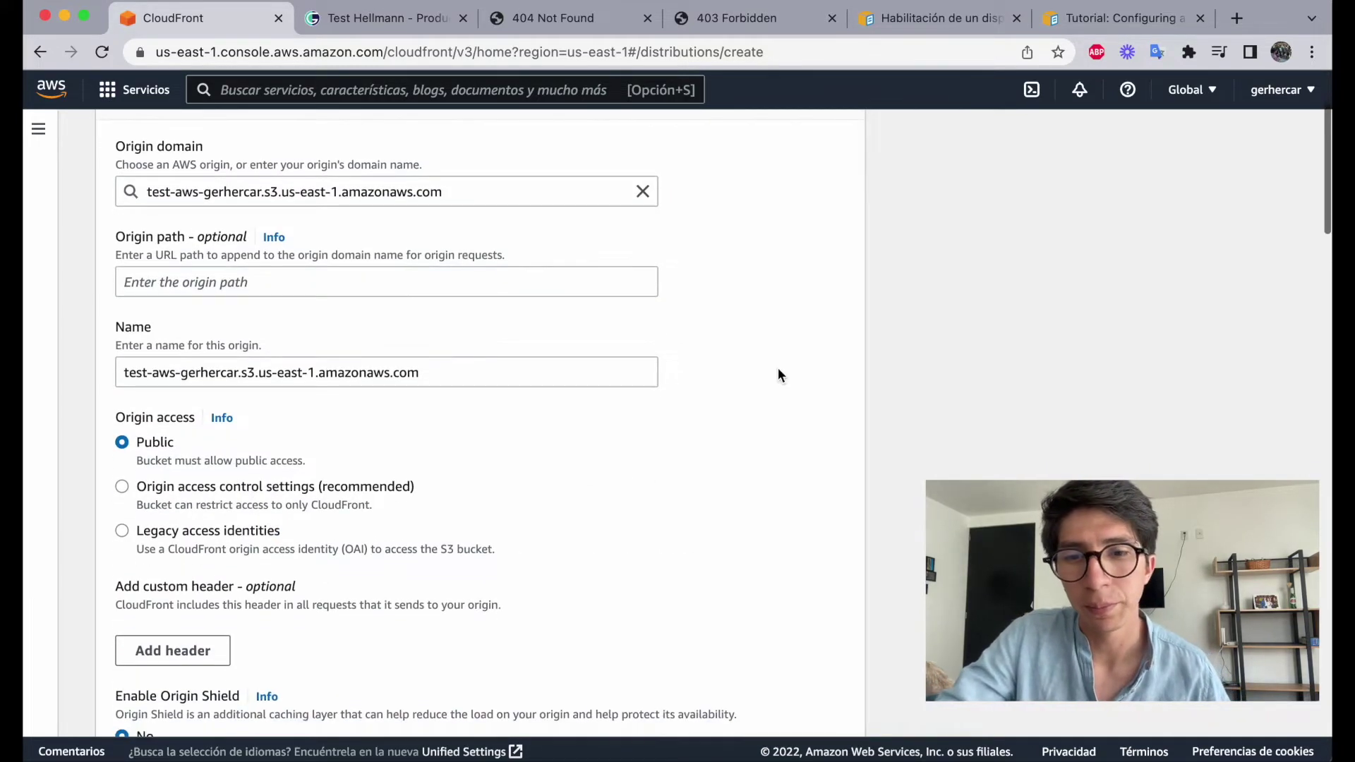
pyautogui.scroll(-3, 778, 370)
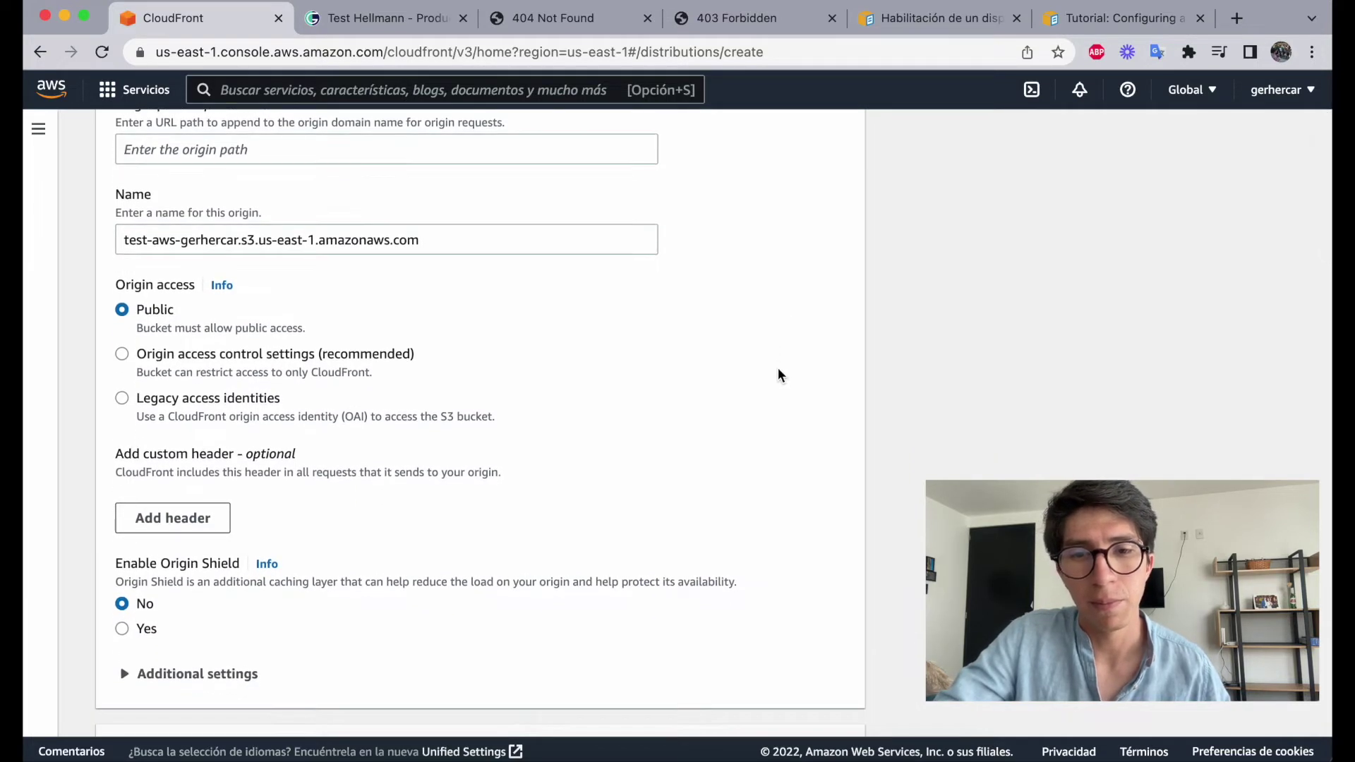
pyautogui.scroll(-1, 777, 368)
pyautogui.scroll(-2, 778, 374)
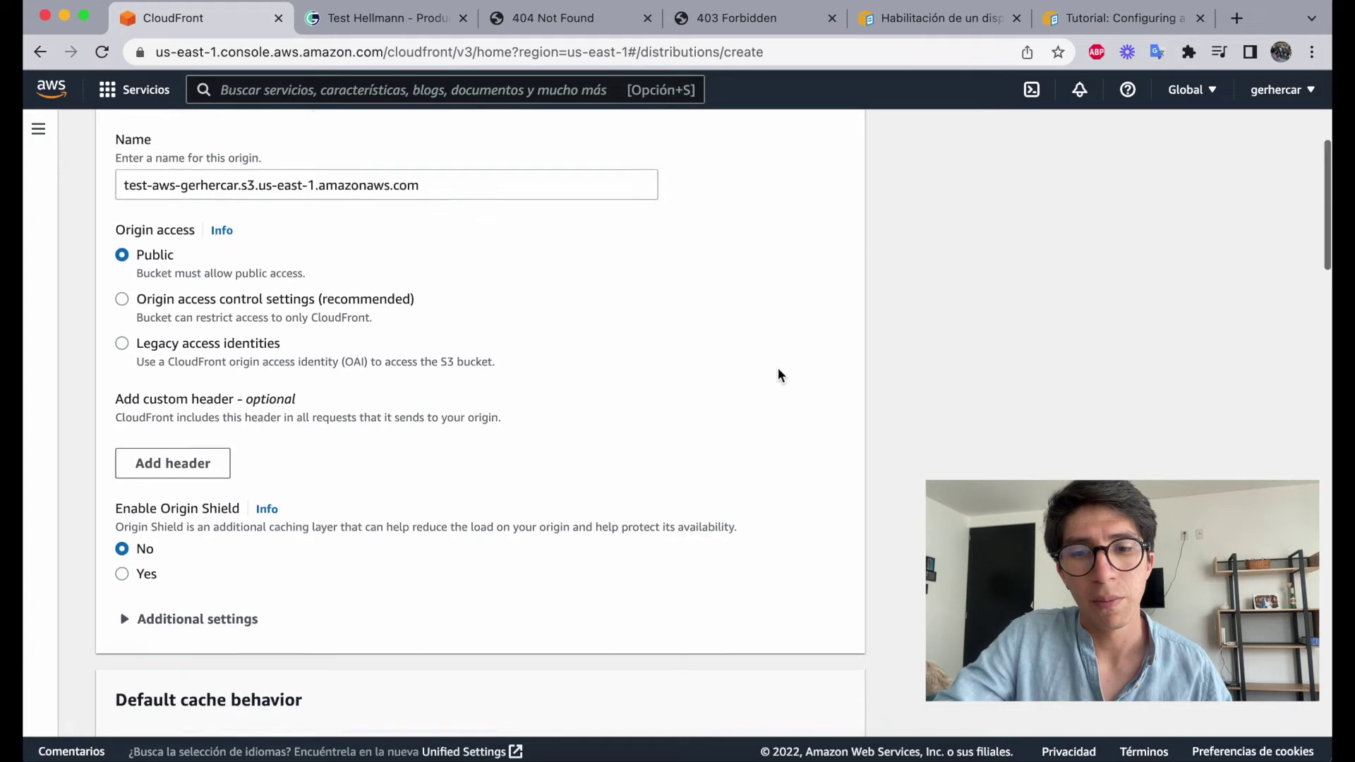
pyautogui.scroll(10, 778, 369)
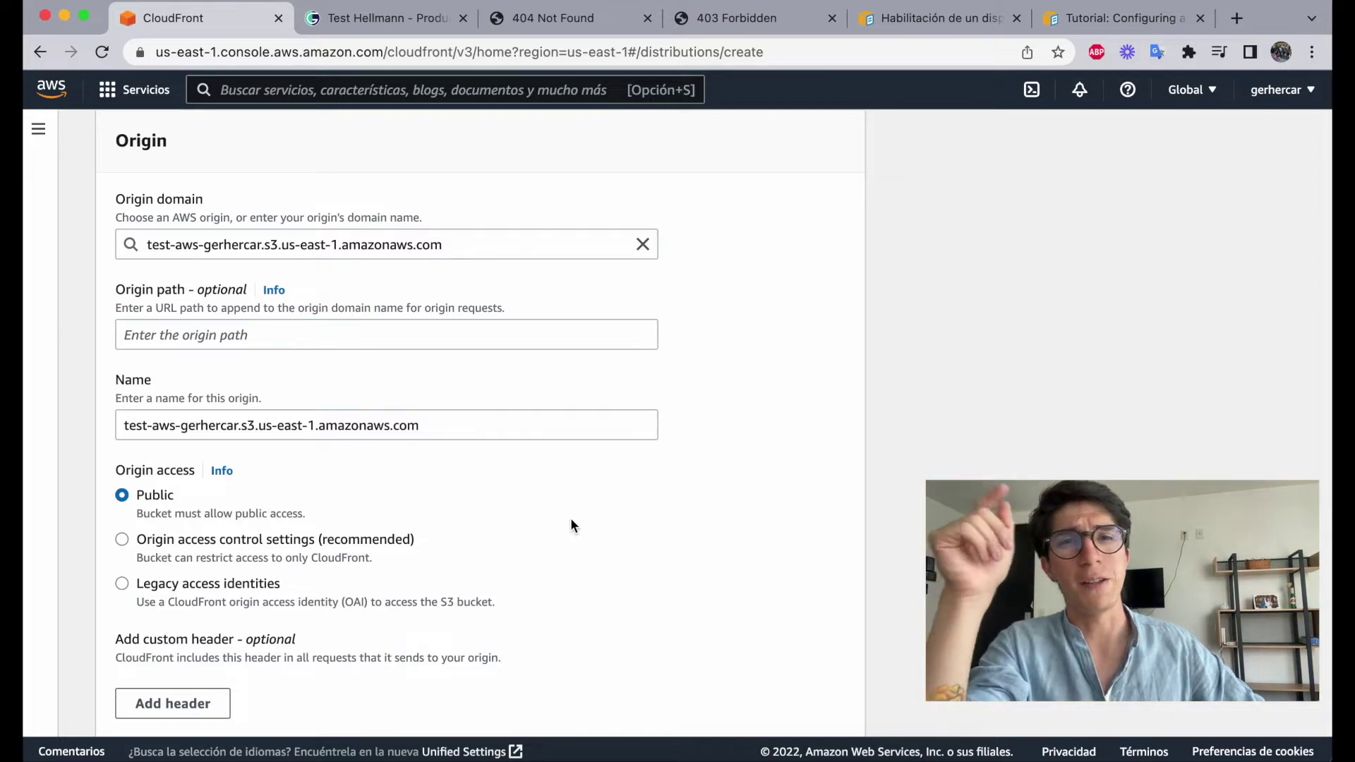
pyautogui.scroll(-2, 571, 520)
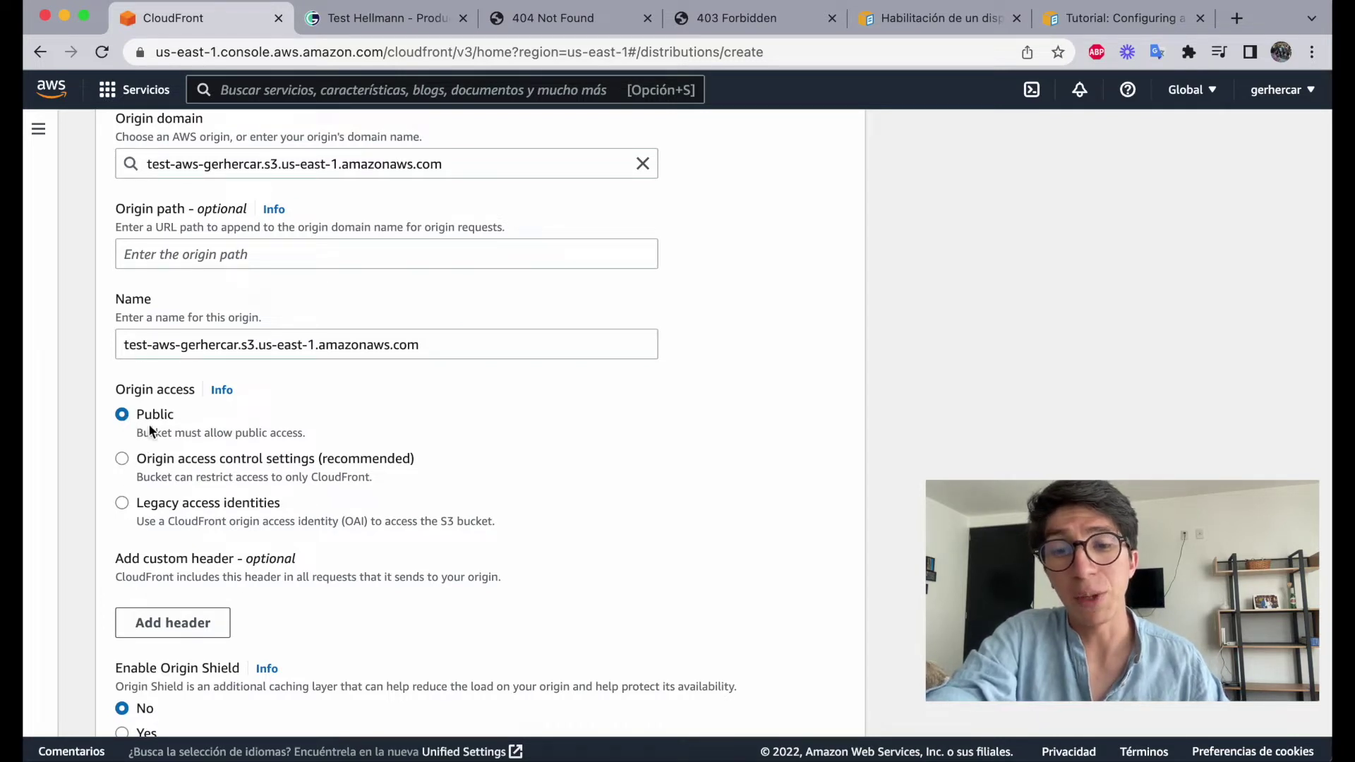
pyautogui.click(123, 503)
pyautogui.scroll(-2, 142, 497)
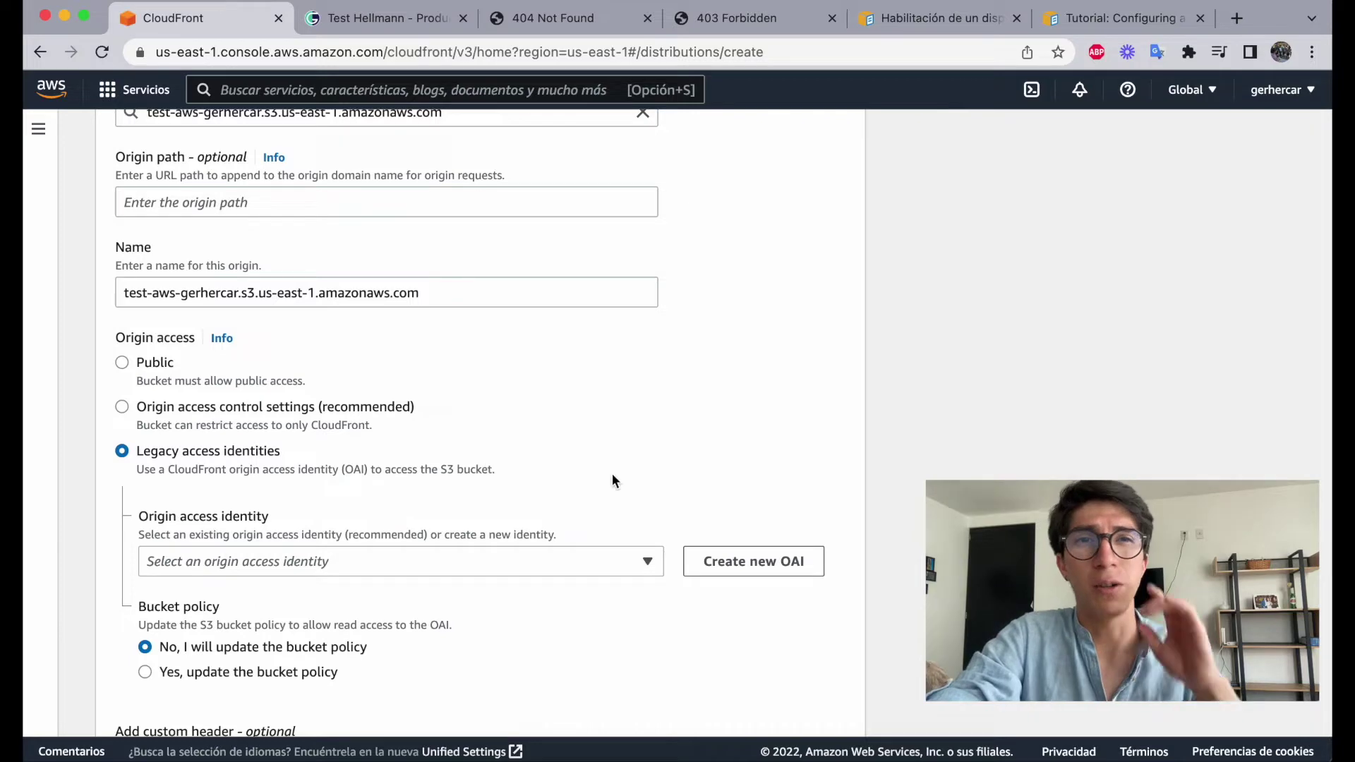
# Step: Search Google for "oai meaning aws" in a new browser tab and highlight the definition
pyautogui.click(1239, 19)
pyautogui.write('oai')
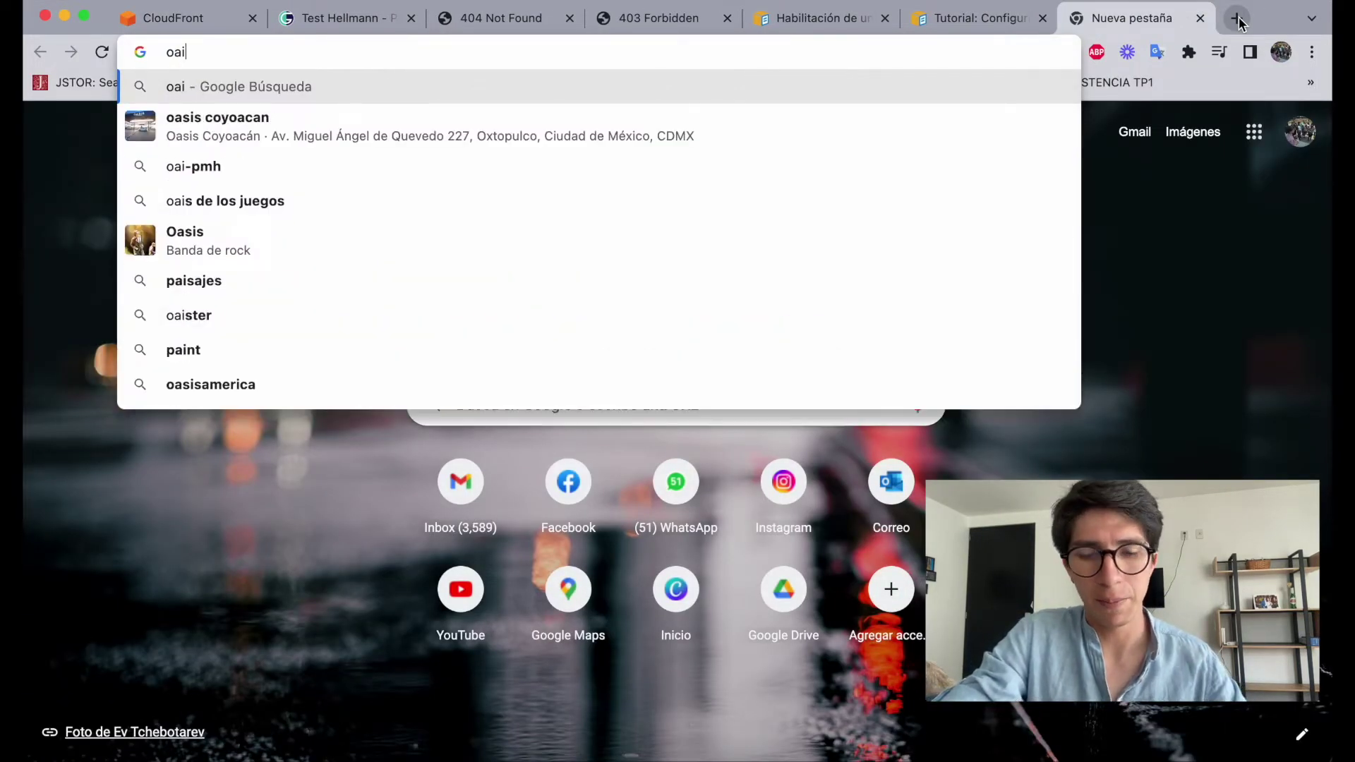
pyautogui.write(' means')
pyautogui.press('BackSpace')
pyautogui.write('ing')
pyautogui.press('Down')
pyautogui.press('Return')
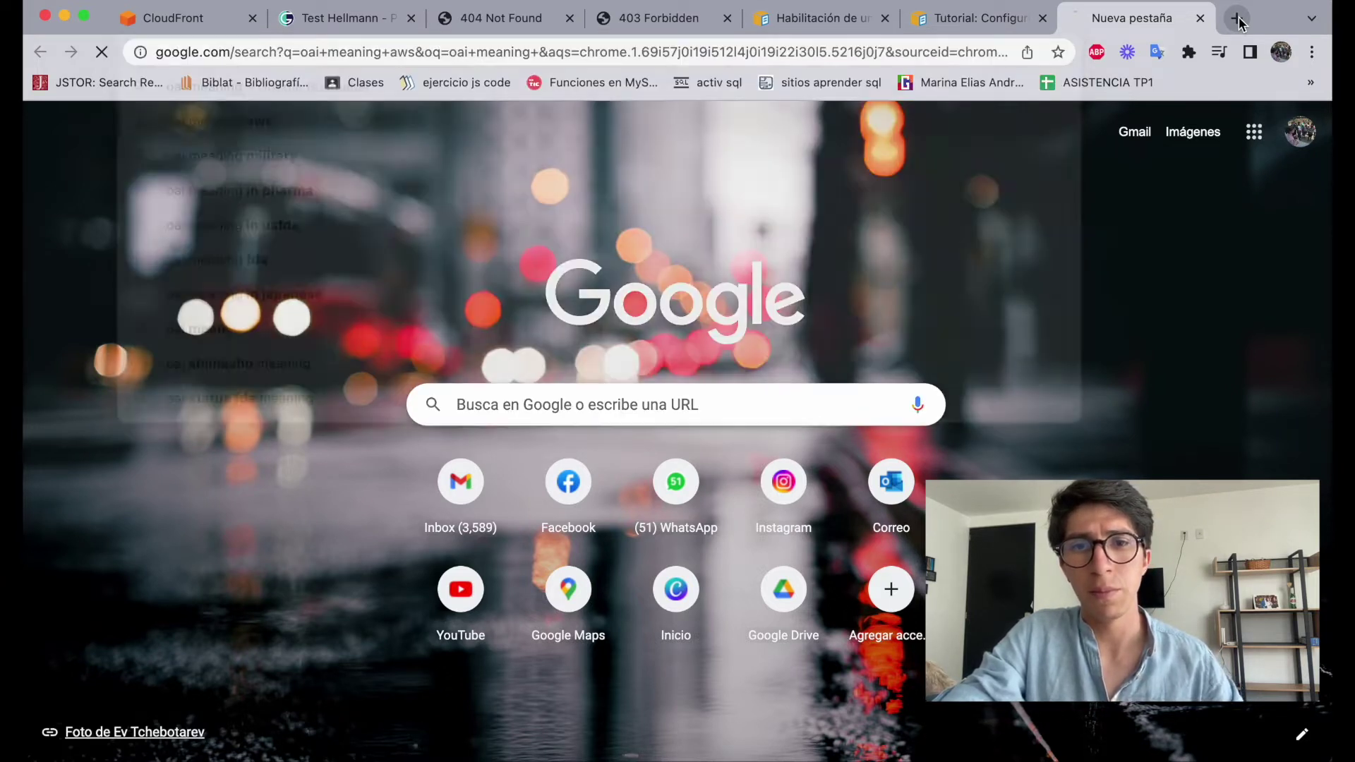
pyautogui.click(199, 264)
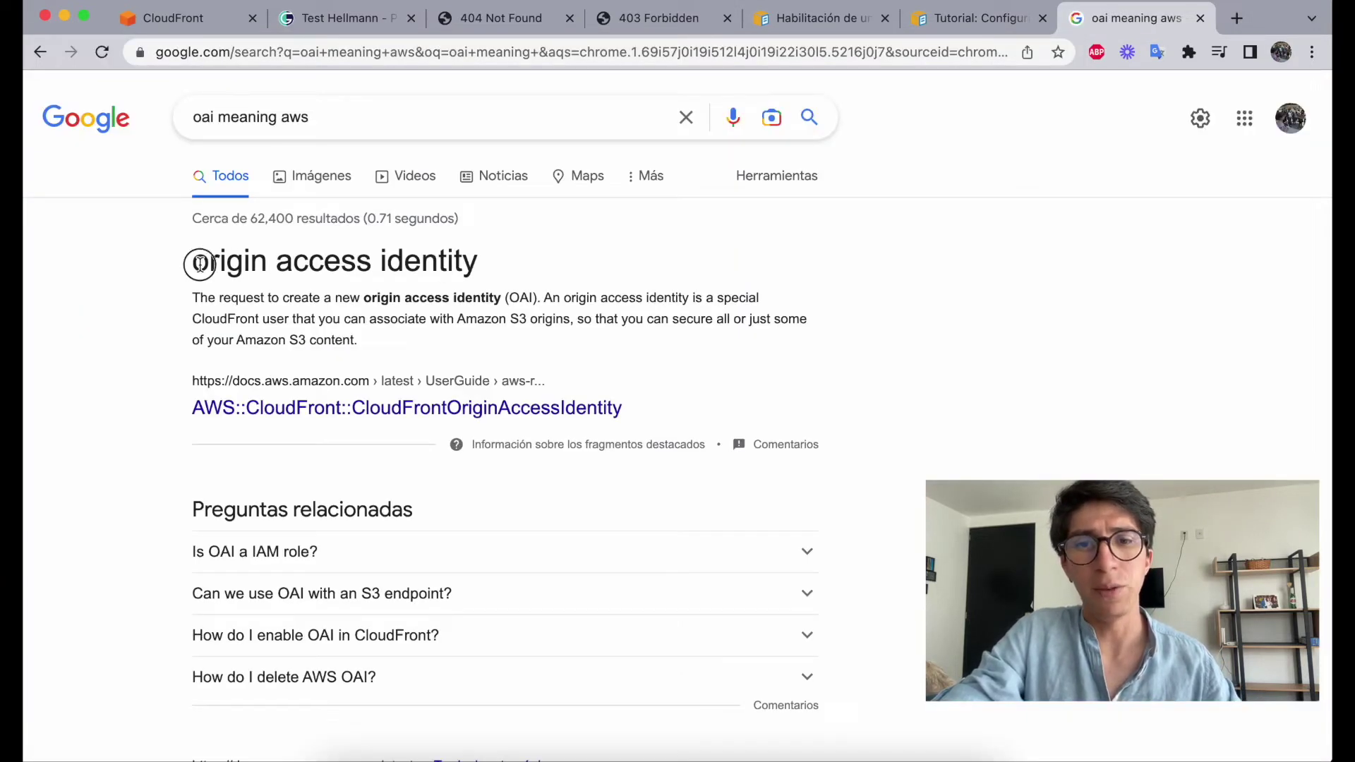
pyautogui.moveTo(200, 264); pyautogui.dragTo(453, 266)
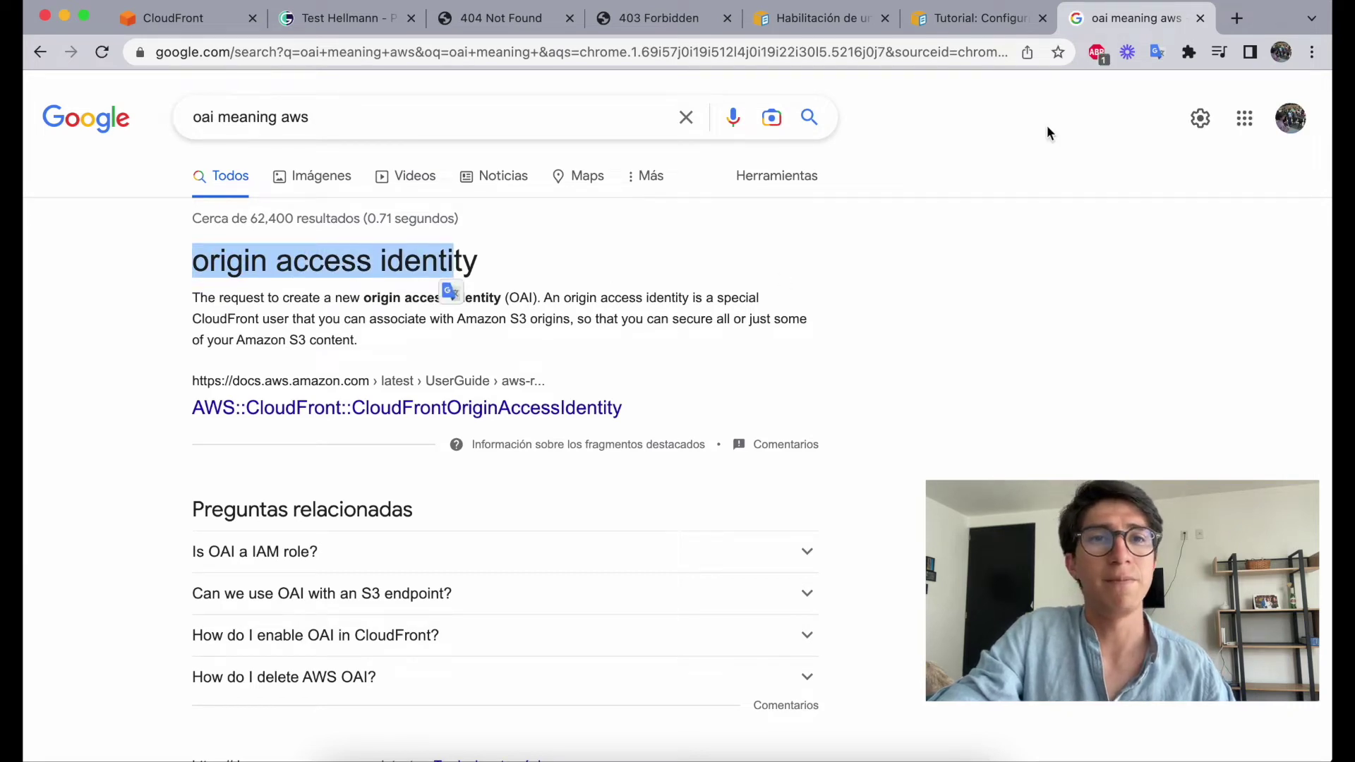
# Step: Return to the CloudFront form and create a new OAI with the suggested name access-identity-test-aws-gerhercar.s3.us-east-1.amazonaws.com for the origin
pyautogui.click(188, 22)
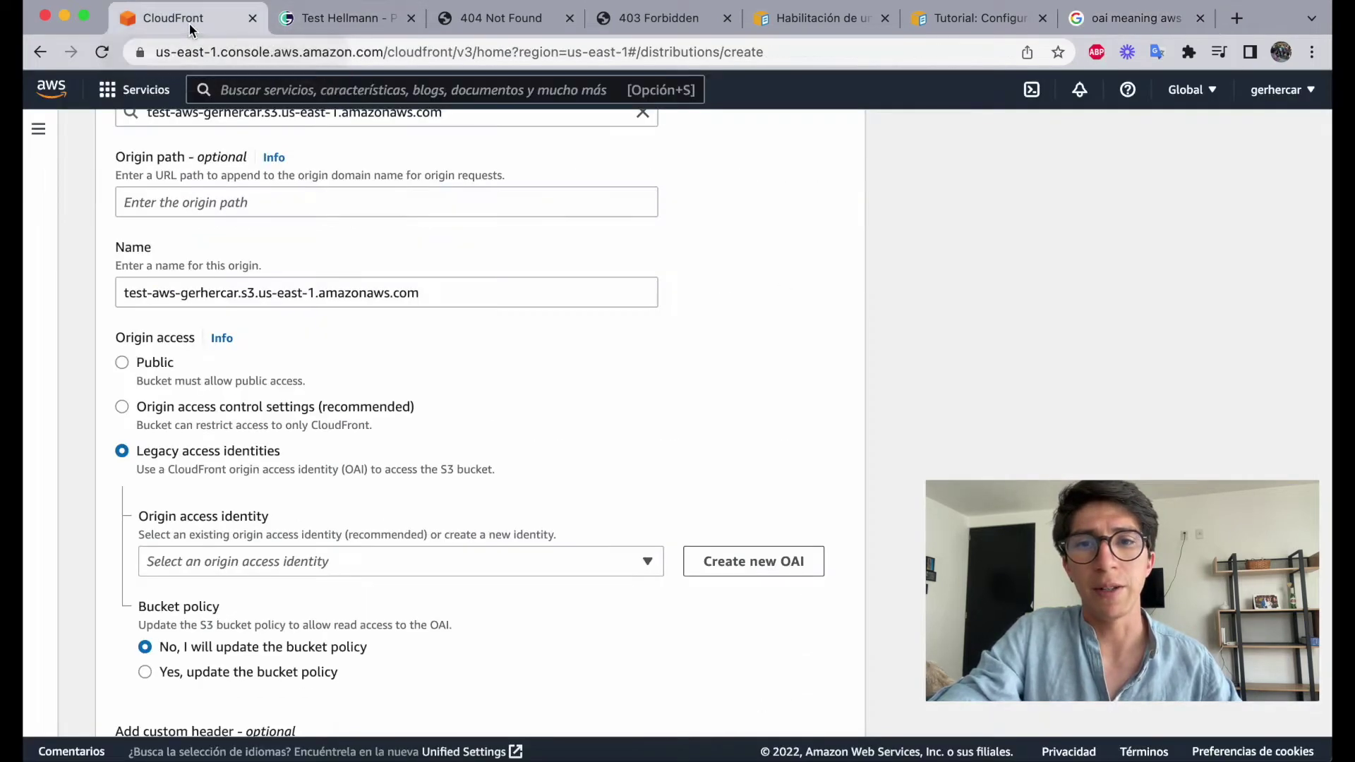
pyautogui.scroll(-1, 866, 487)
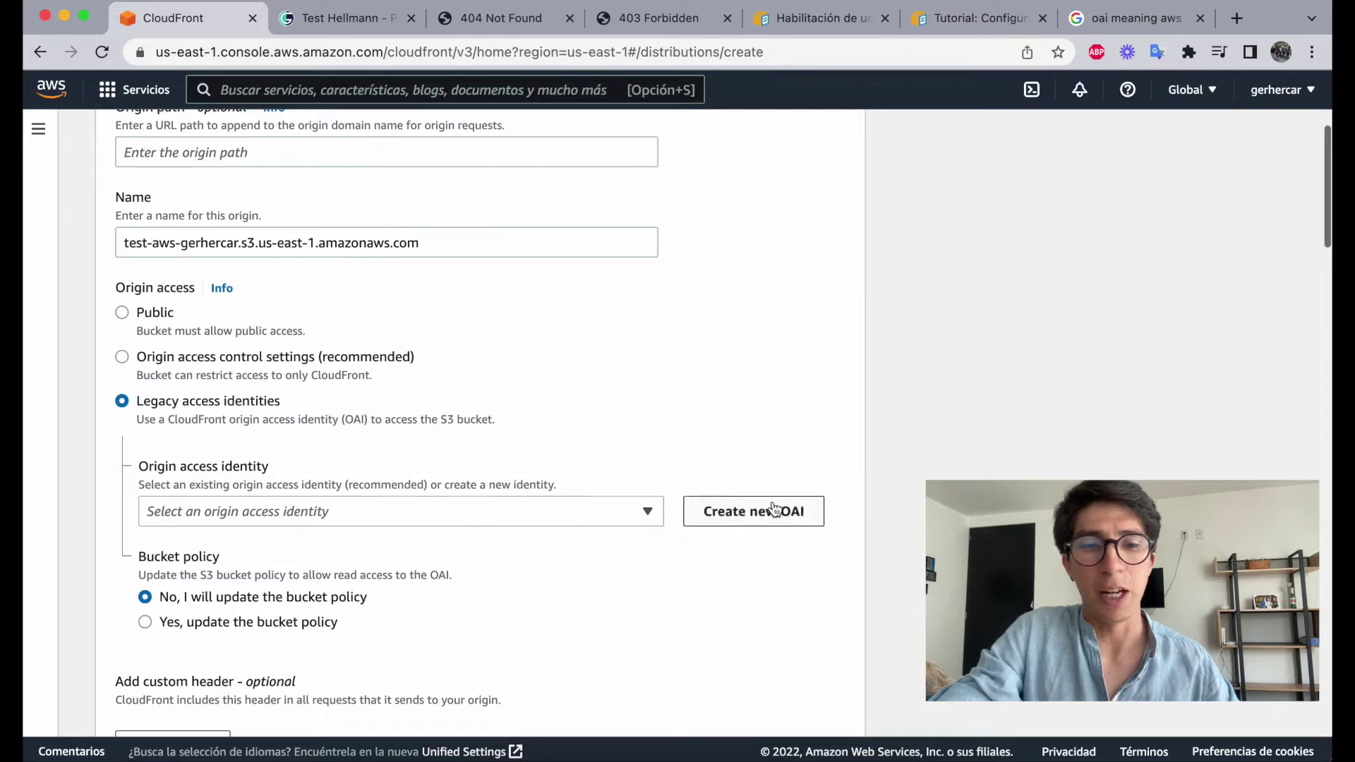
pyautogui.click(593, 514)
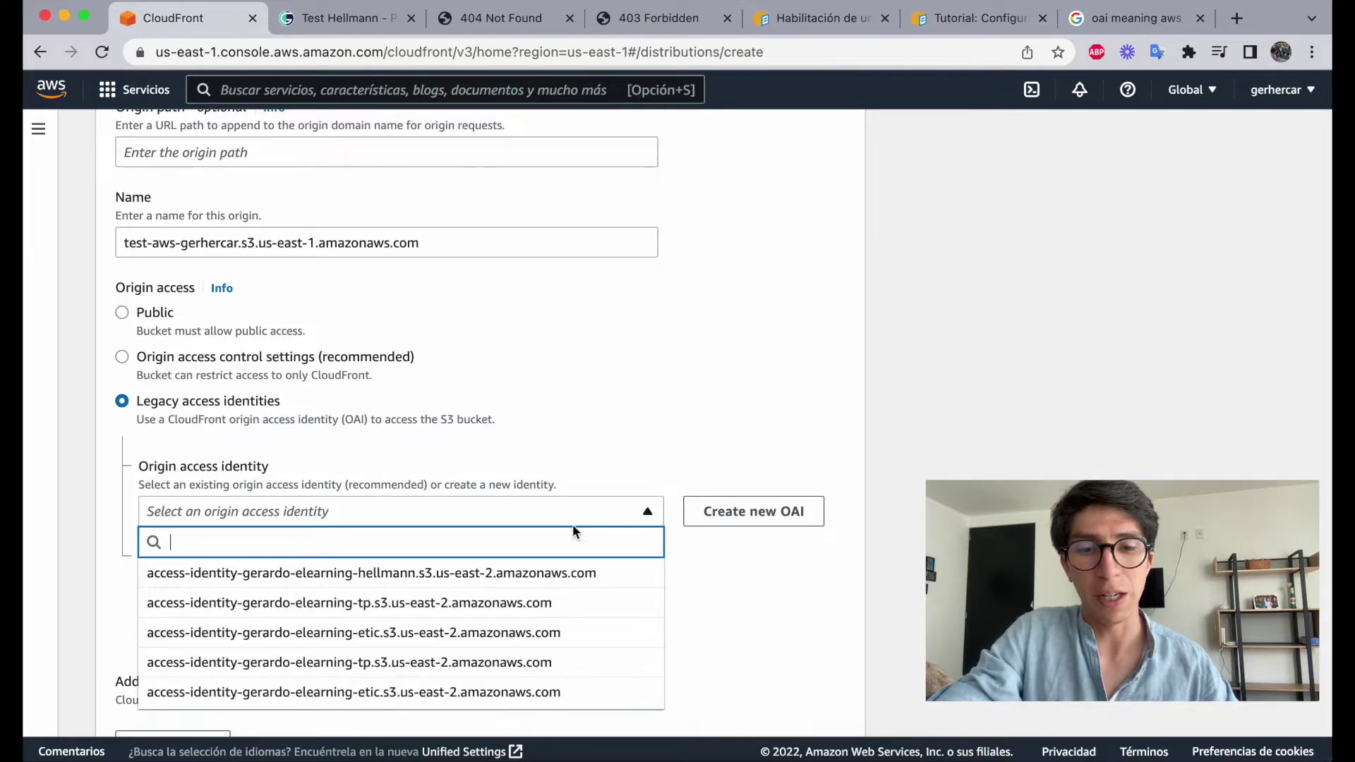
pyautogui.scroll(-1, 514, 659)
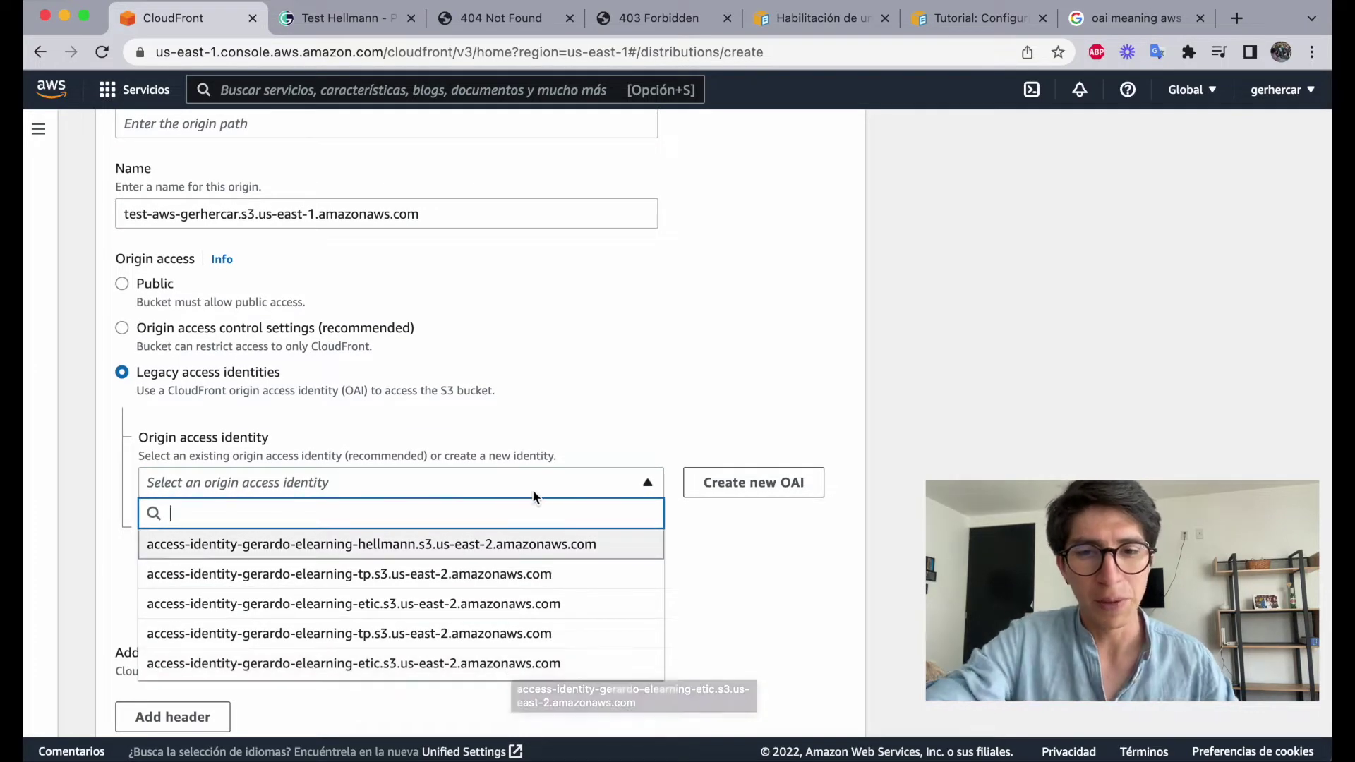
pyautogui.scroll(1, 518, 557)
pyautogui.scroll(-1, 519, 565)
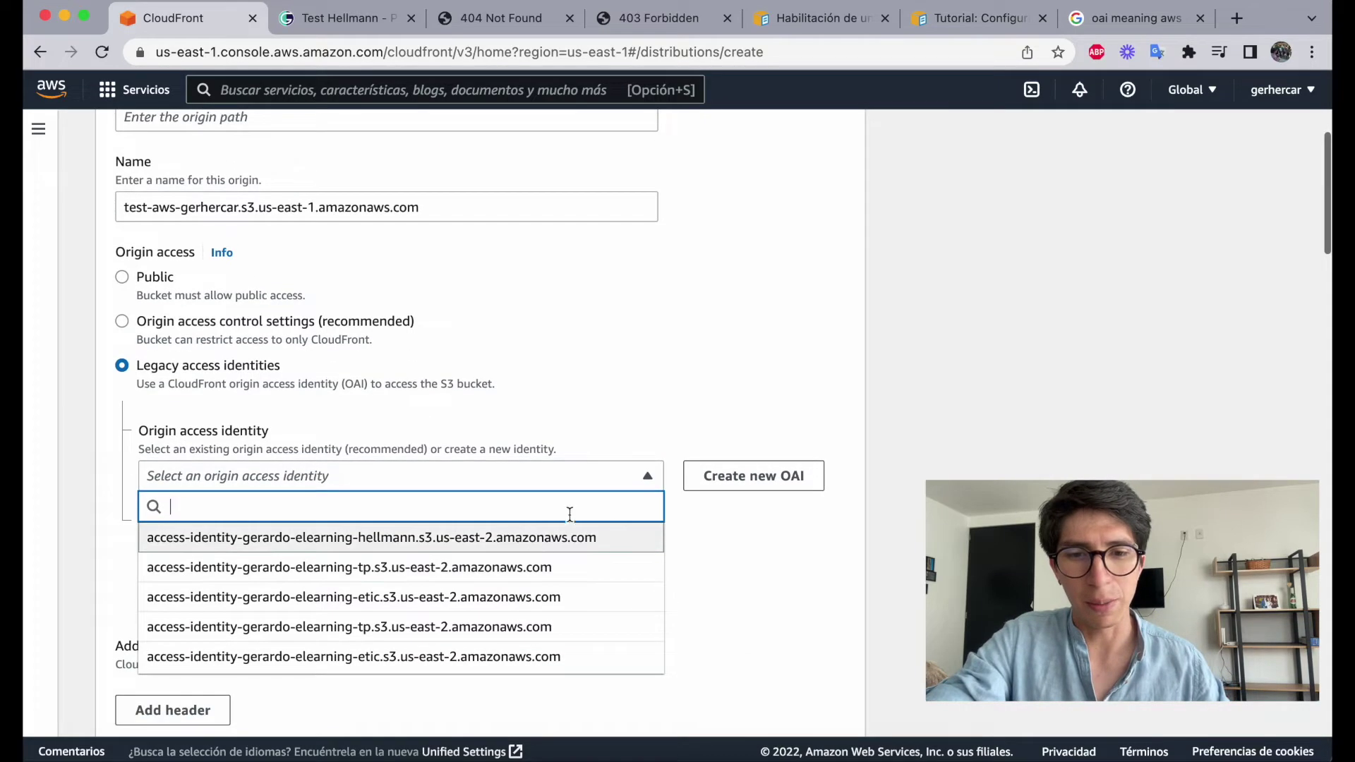
pyautogui.click(634, 485)
pyautogui.click(727, 475)
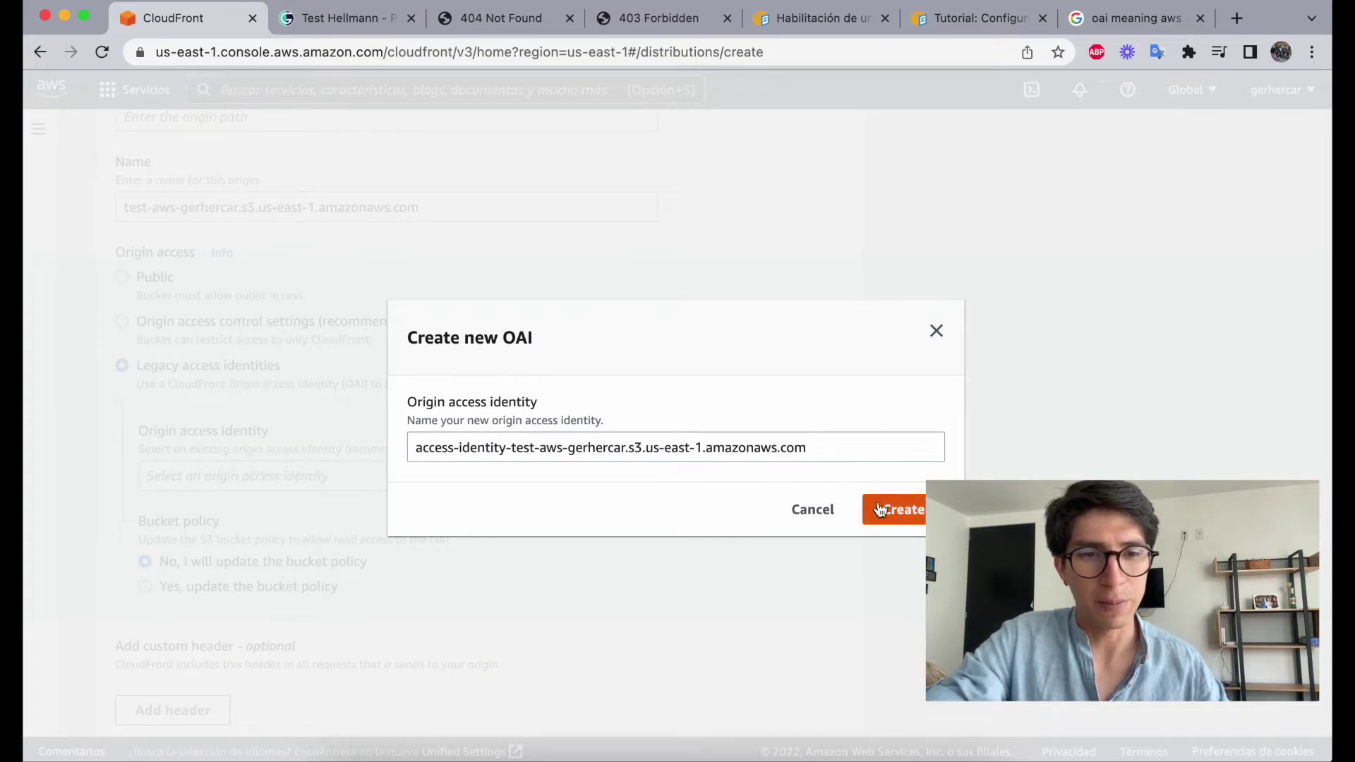
pyautogui.click(900, 511)
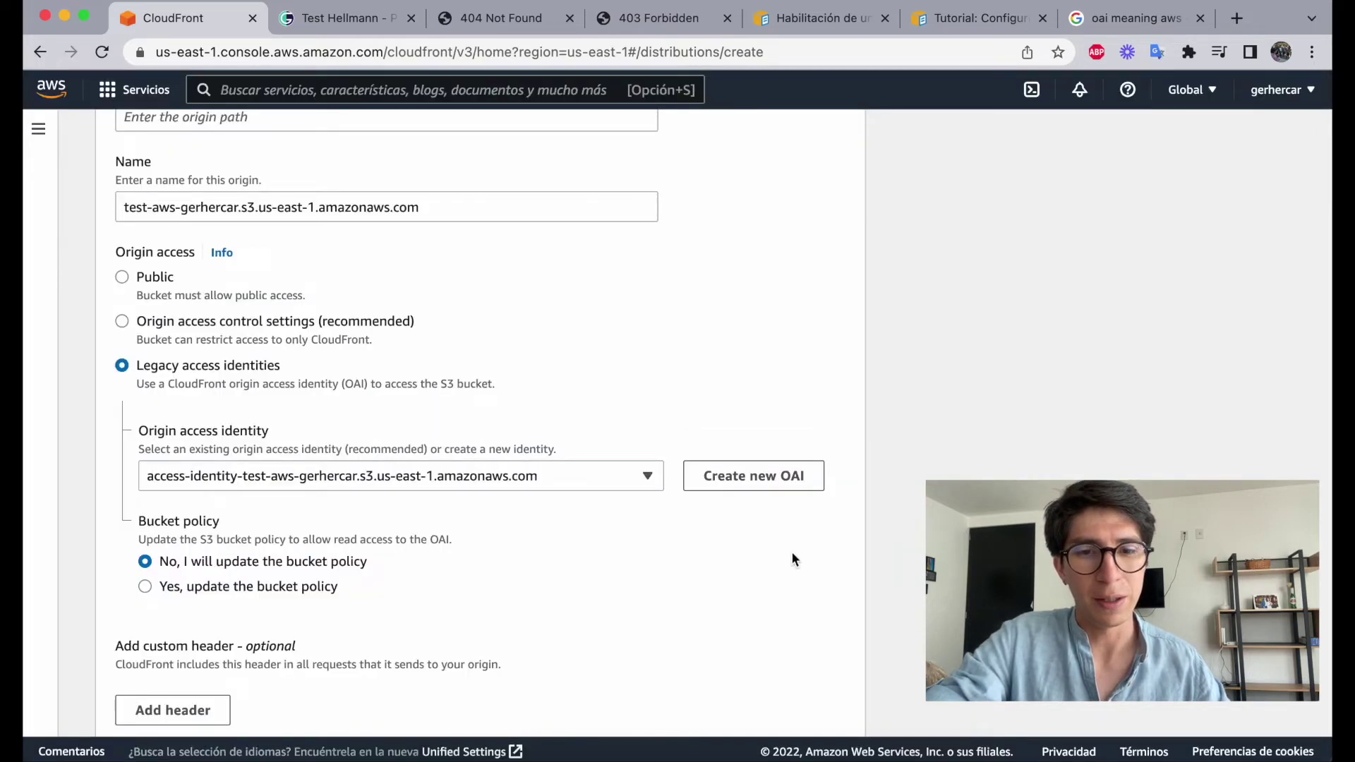
# Step: Set the bucket policy option to "Yes, update the bucket policy" and expand the origin's additional settings
pyautogui.scroll(-3, 791, 556)
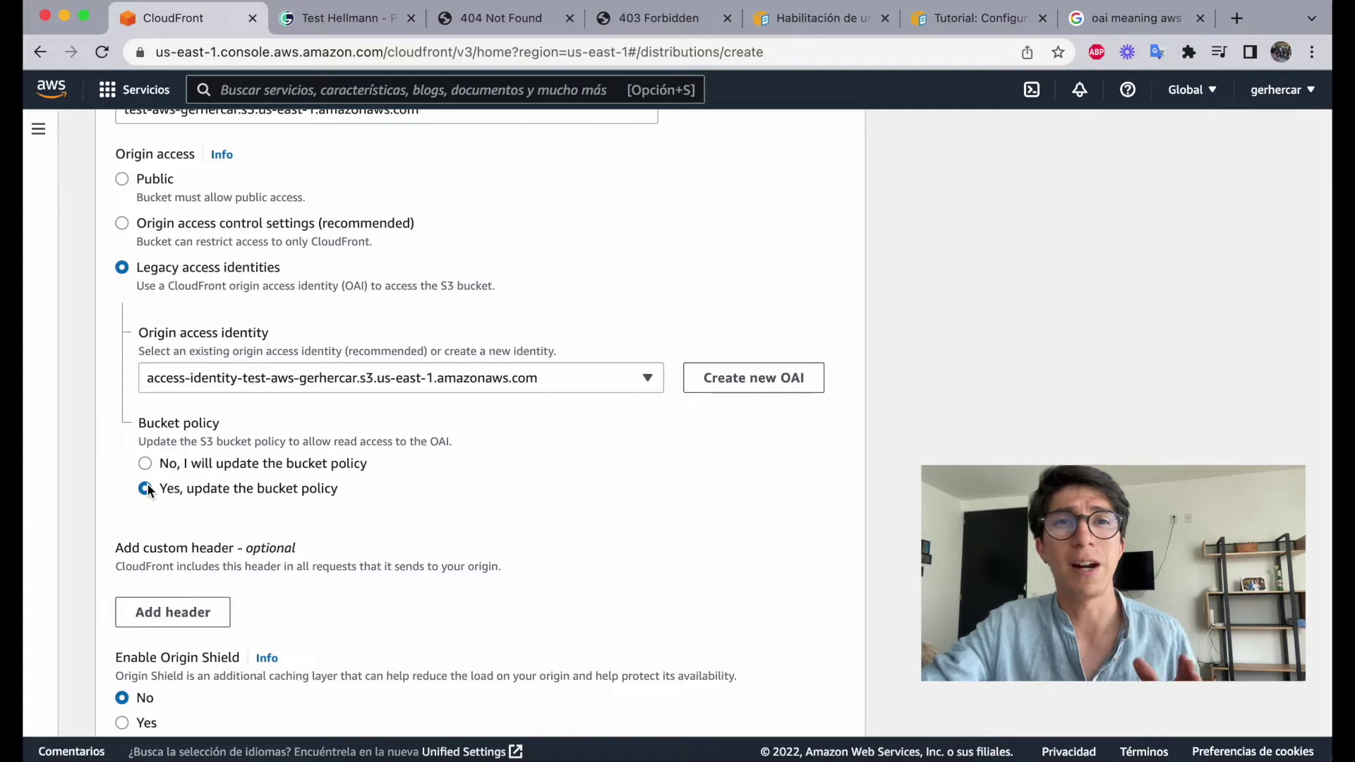
pyautogui.scroll(-2, 146, 483)
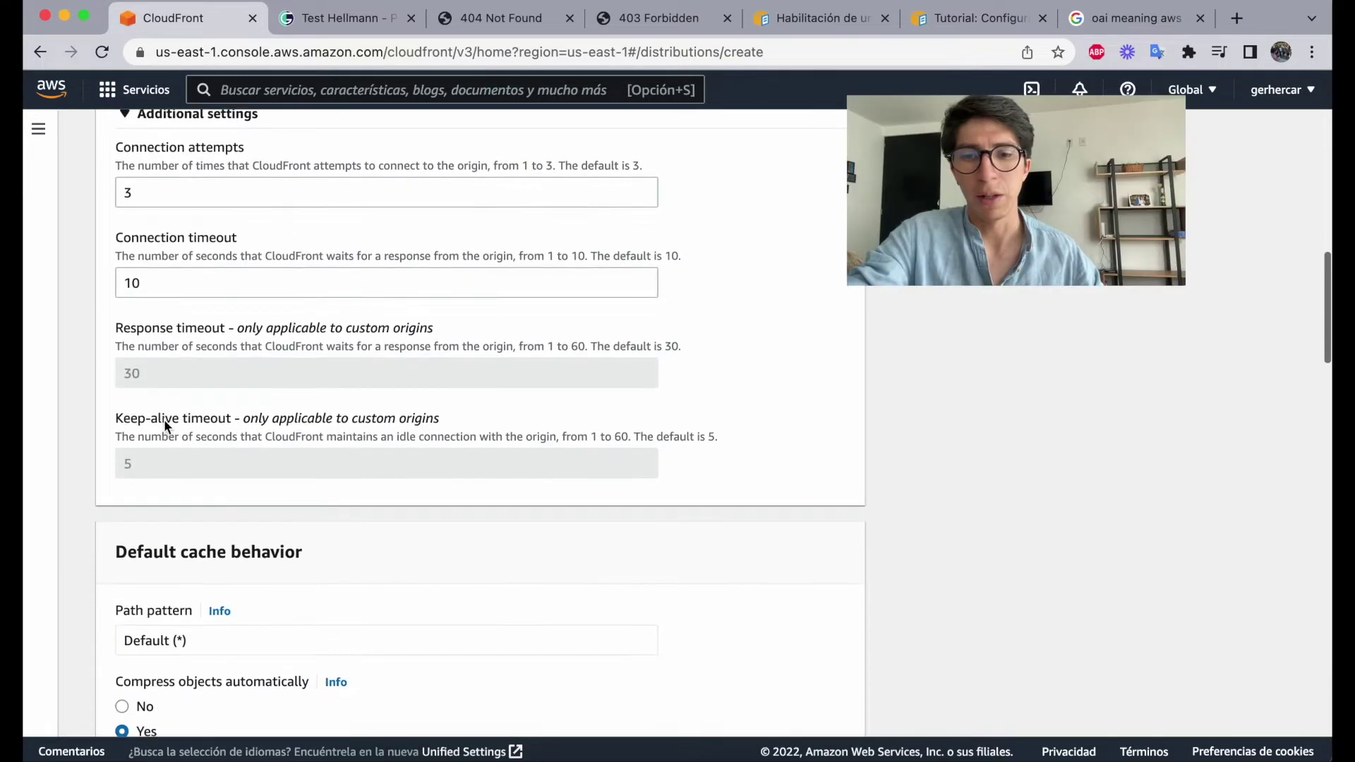
pyautogui.scroll(-4, 164, 419)
pyautogui.scroll(8, 164, 419)
pyautogui.scroll(8, 164, 420)
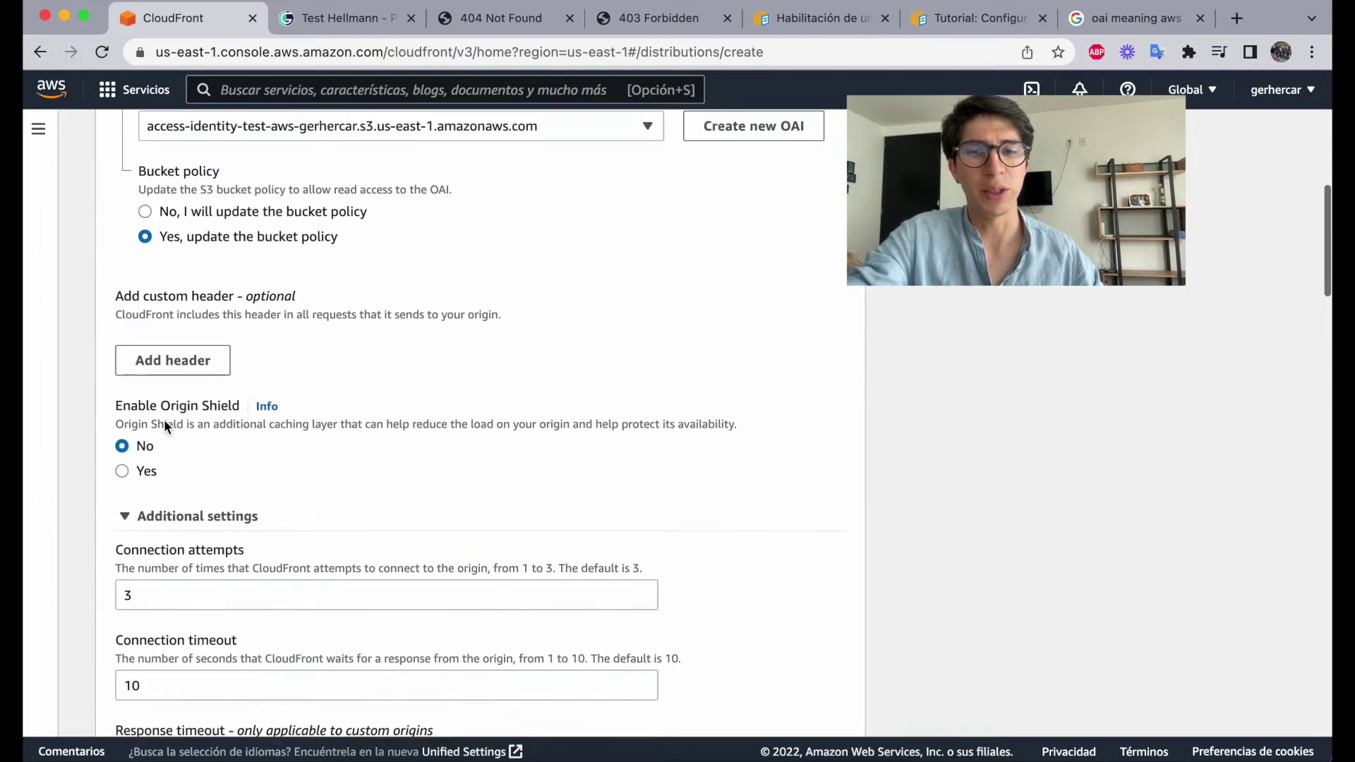
pyautogui.scroll(-6, 163, 419)
pyautogui.scroll(-10, 165, 427)
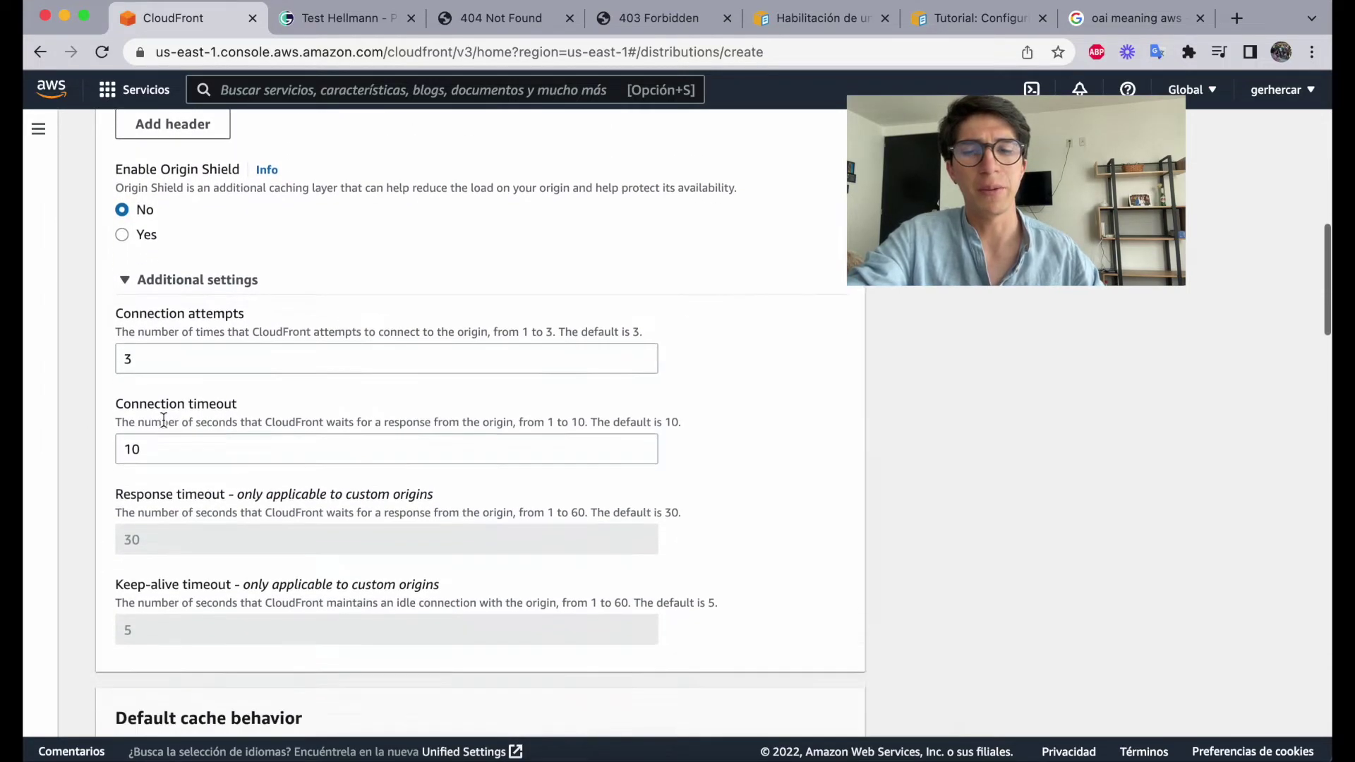
# Step: Review the default cache behavior settings, including viewer protocol policy, allowed HTTP methods, cache policy and function associations
pyautogui.scroll(-1, 163, 421)
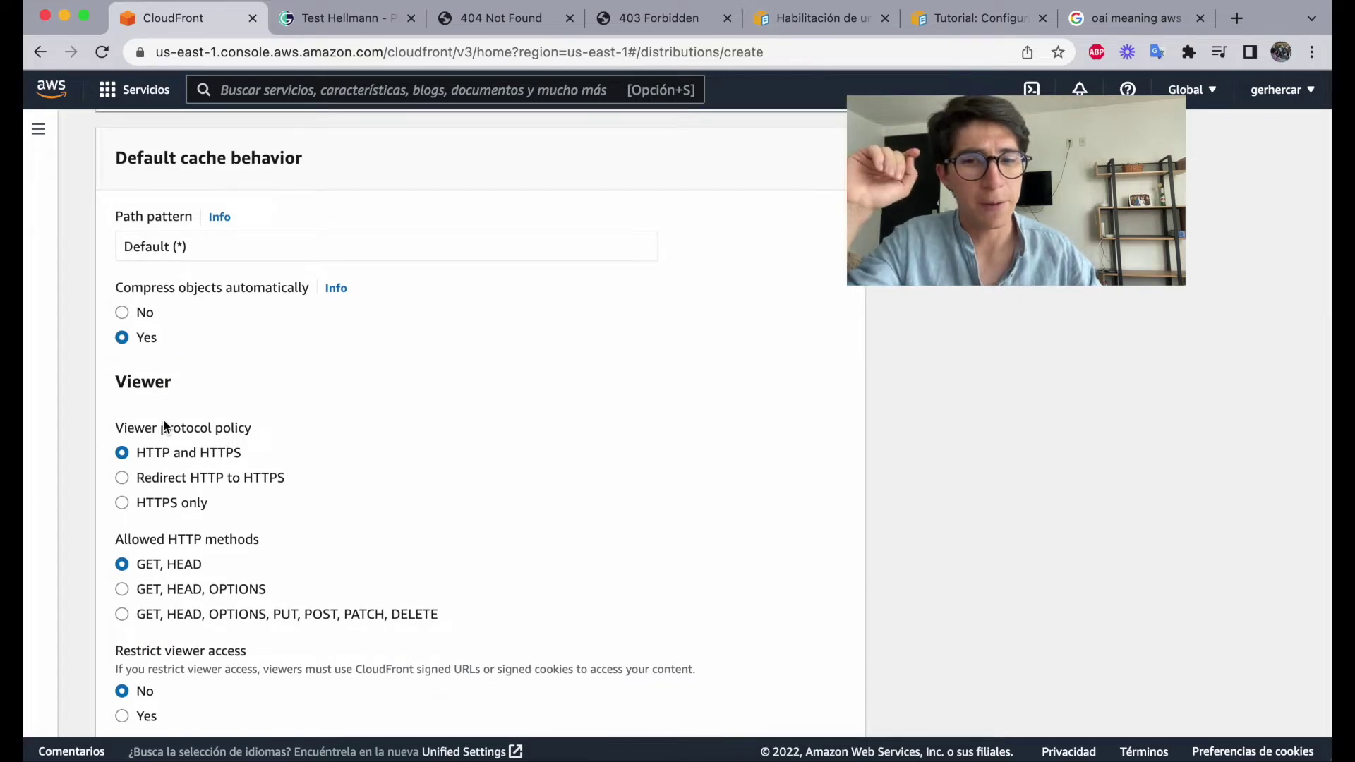
pyautogui.scroll(-2, 163, 419)
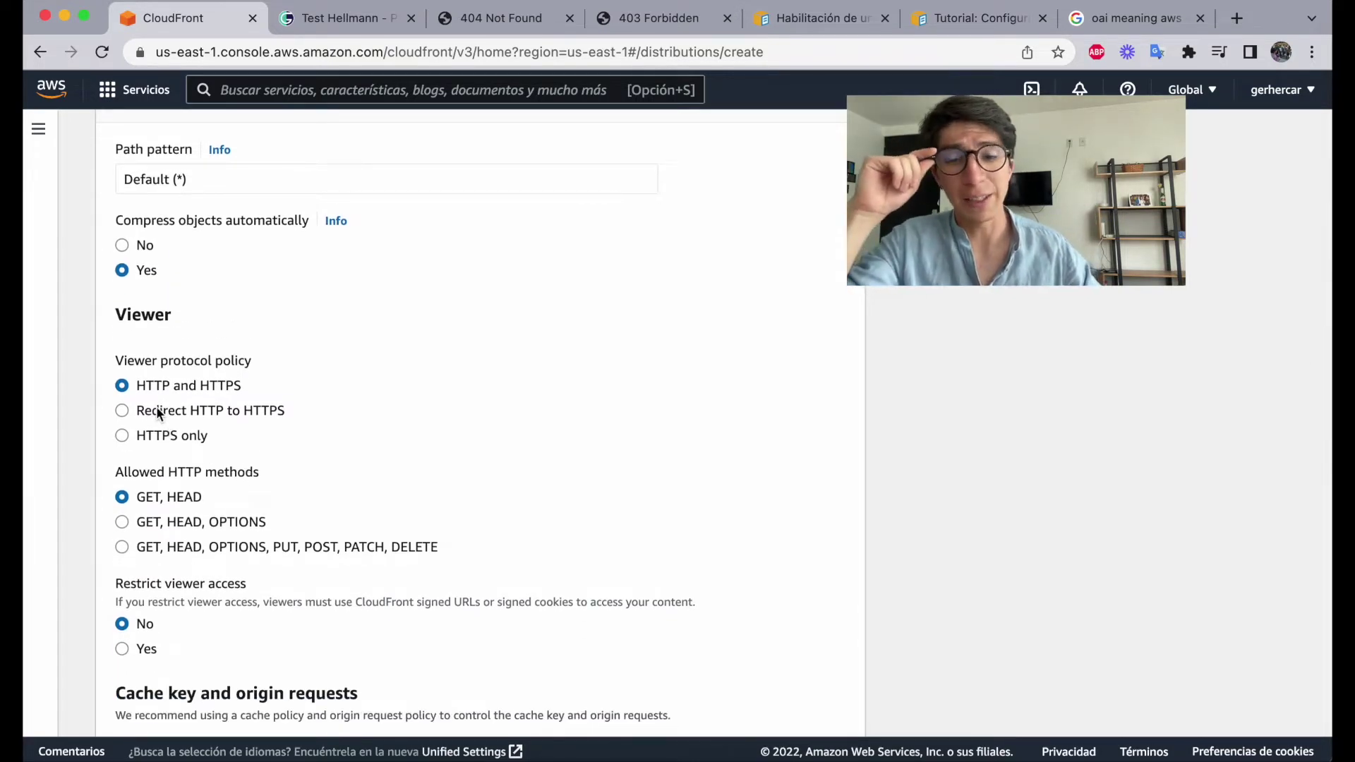
pyautogui.moveTo(121, 358); pyautogui.dragTo(239, 370)
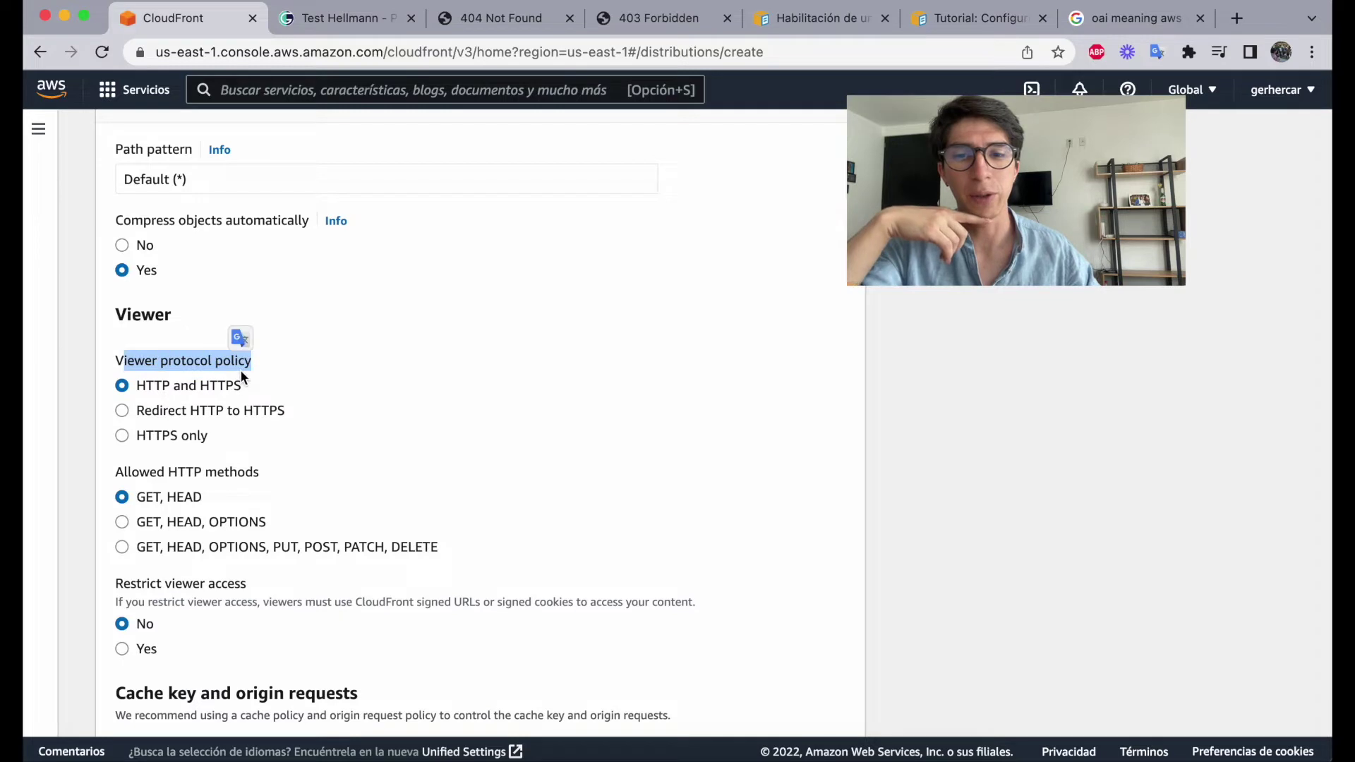
pyautogui.click(188, 344)
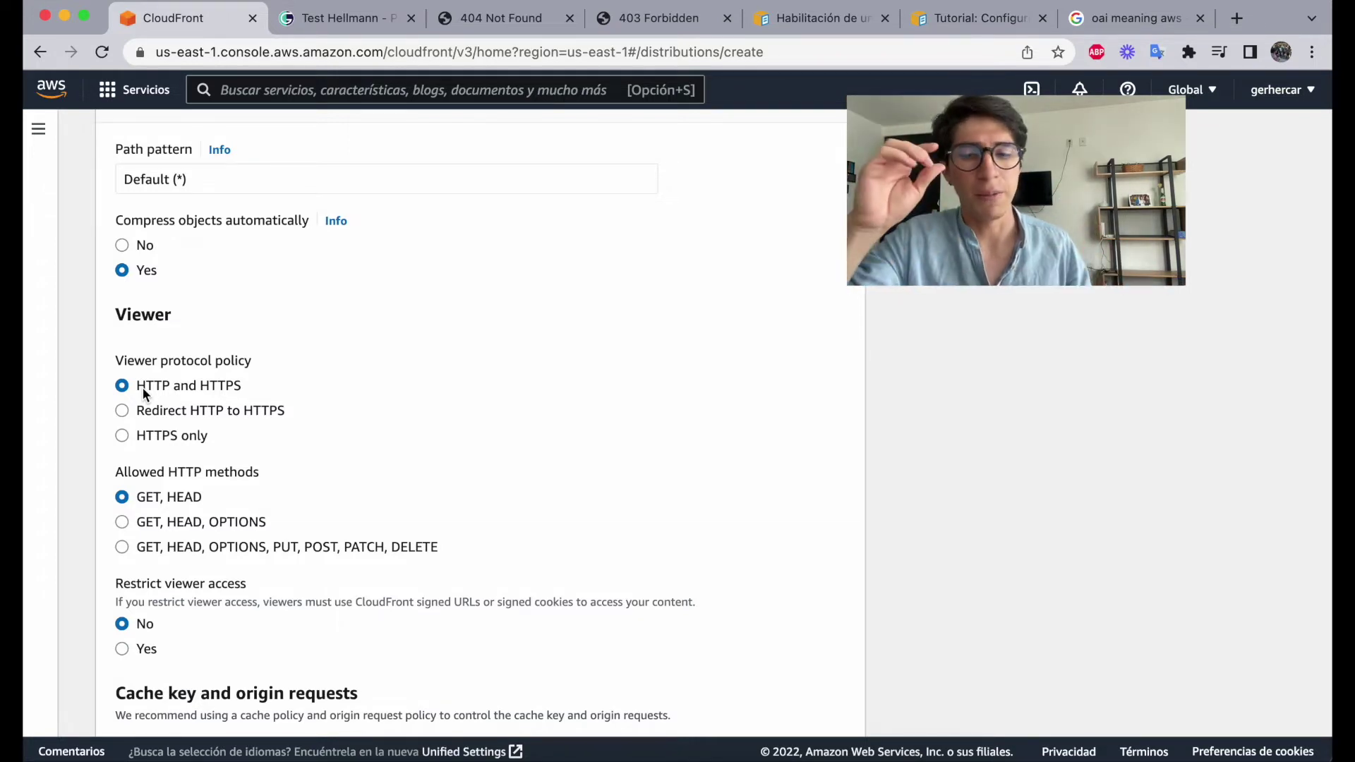
pyautogui.scroll(-3, 117, 314)
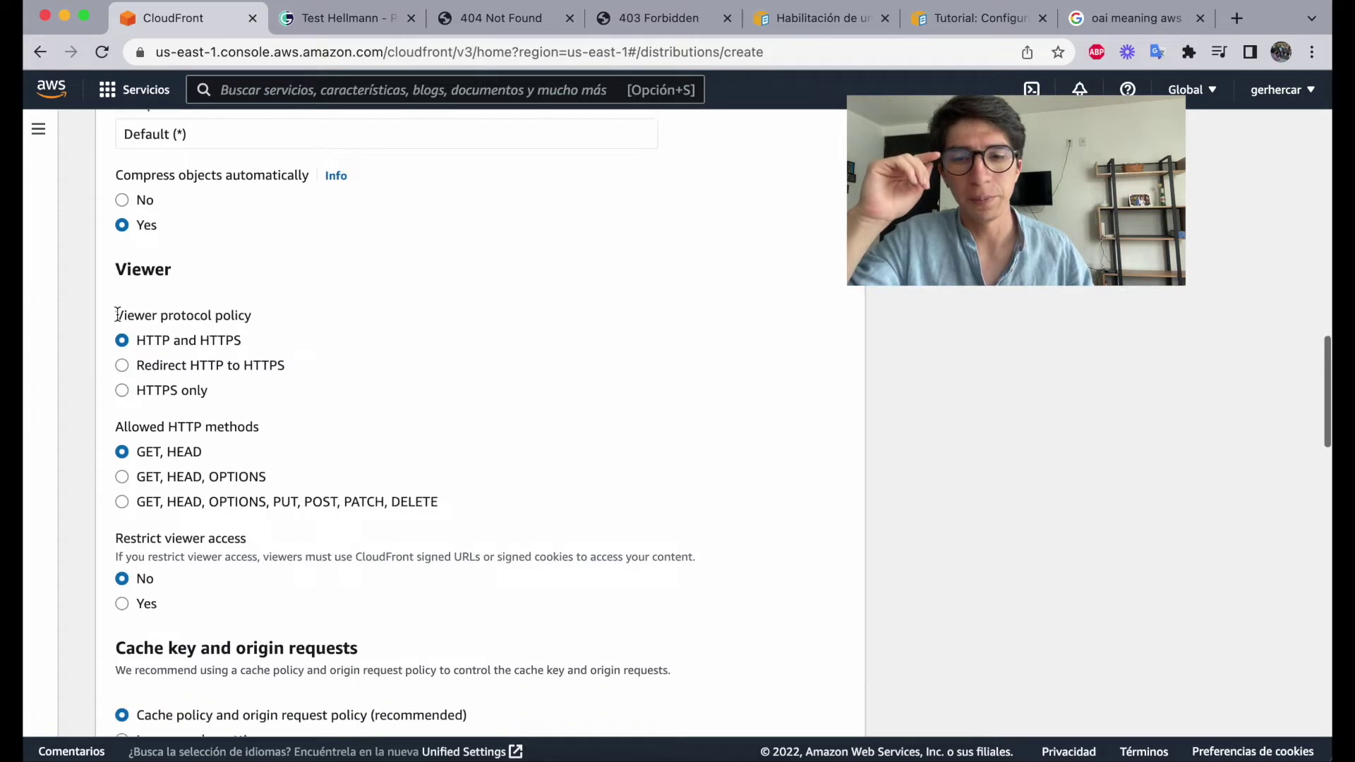
pyautogui.scroll(-2, 117, 314)
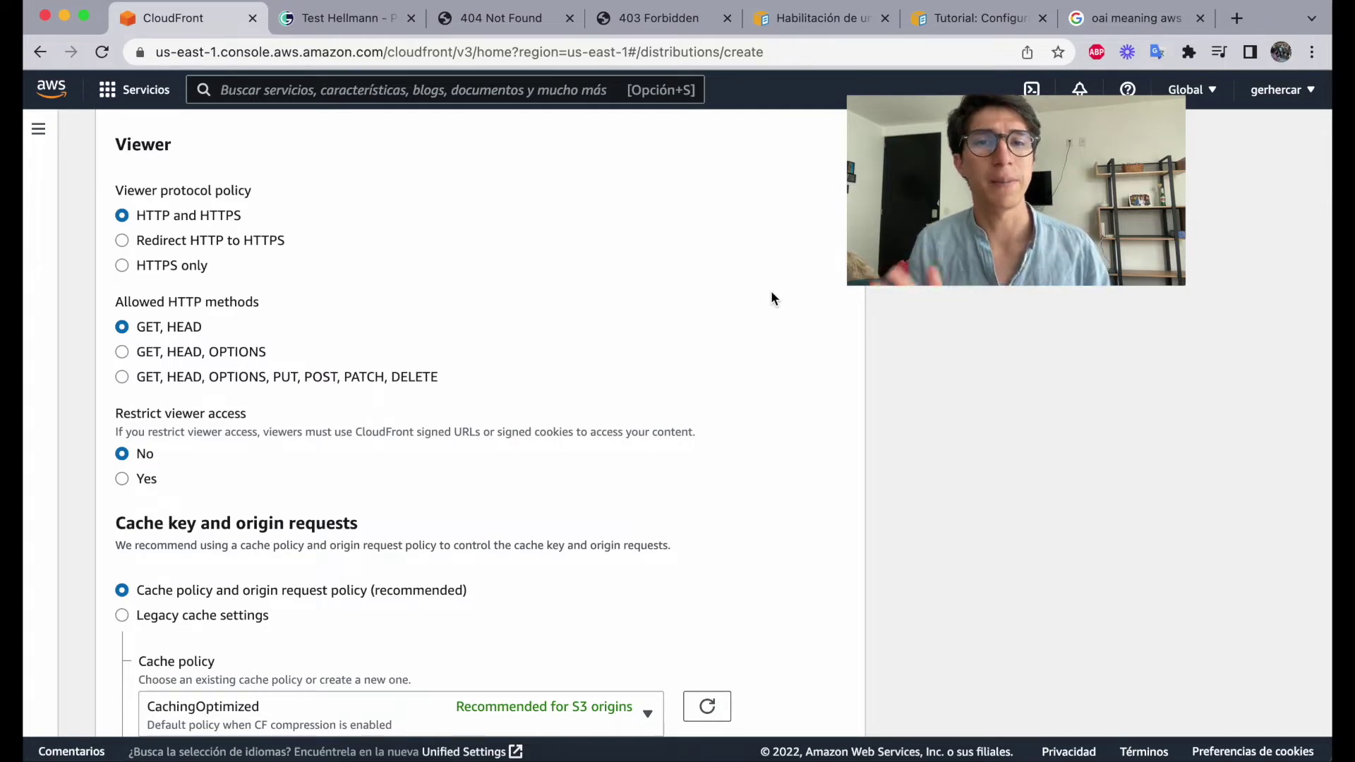
pyautogui.scroll(-2, 583, 384)
pyautogui.scroll(-3, 582, 384)
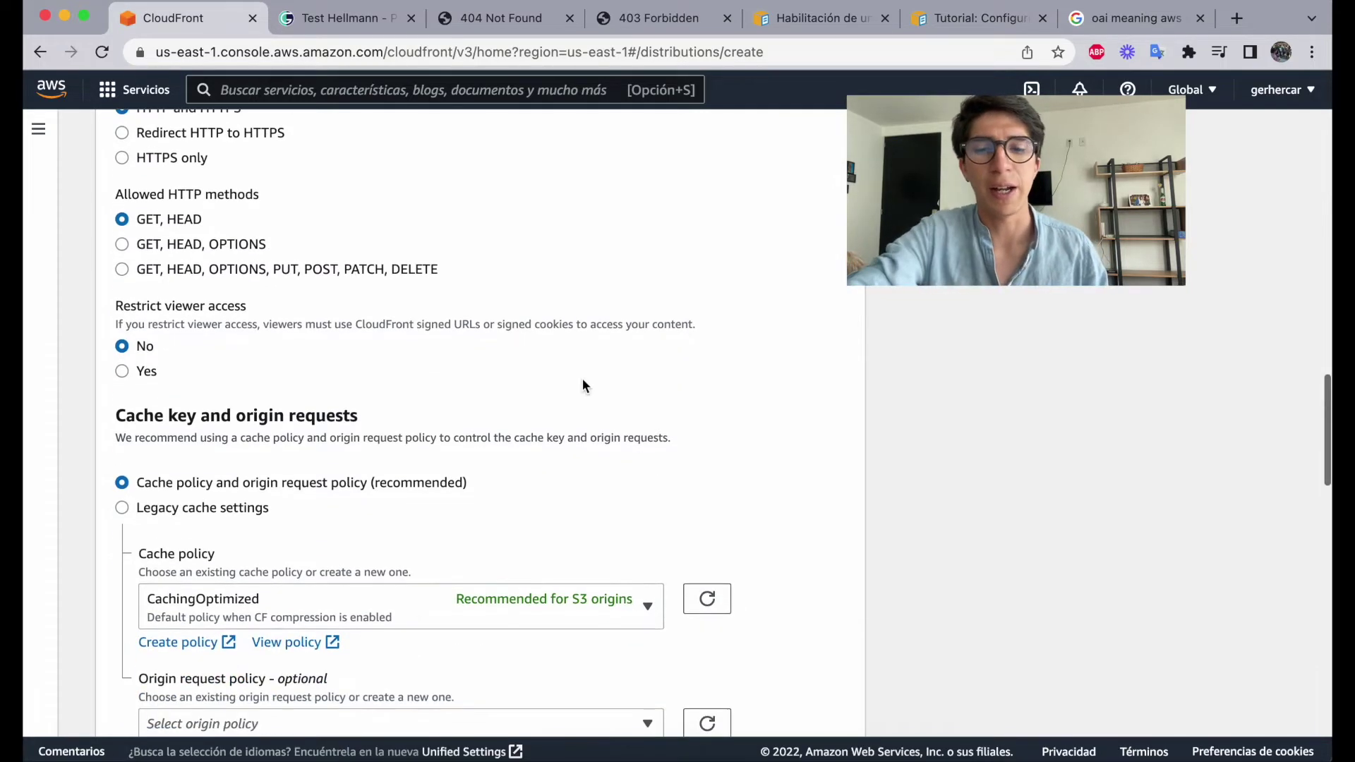
pyautogui.scroll(-15, 856, 406)
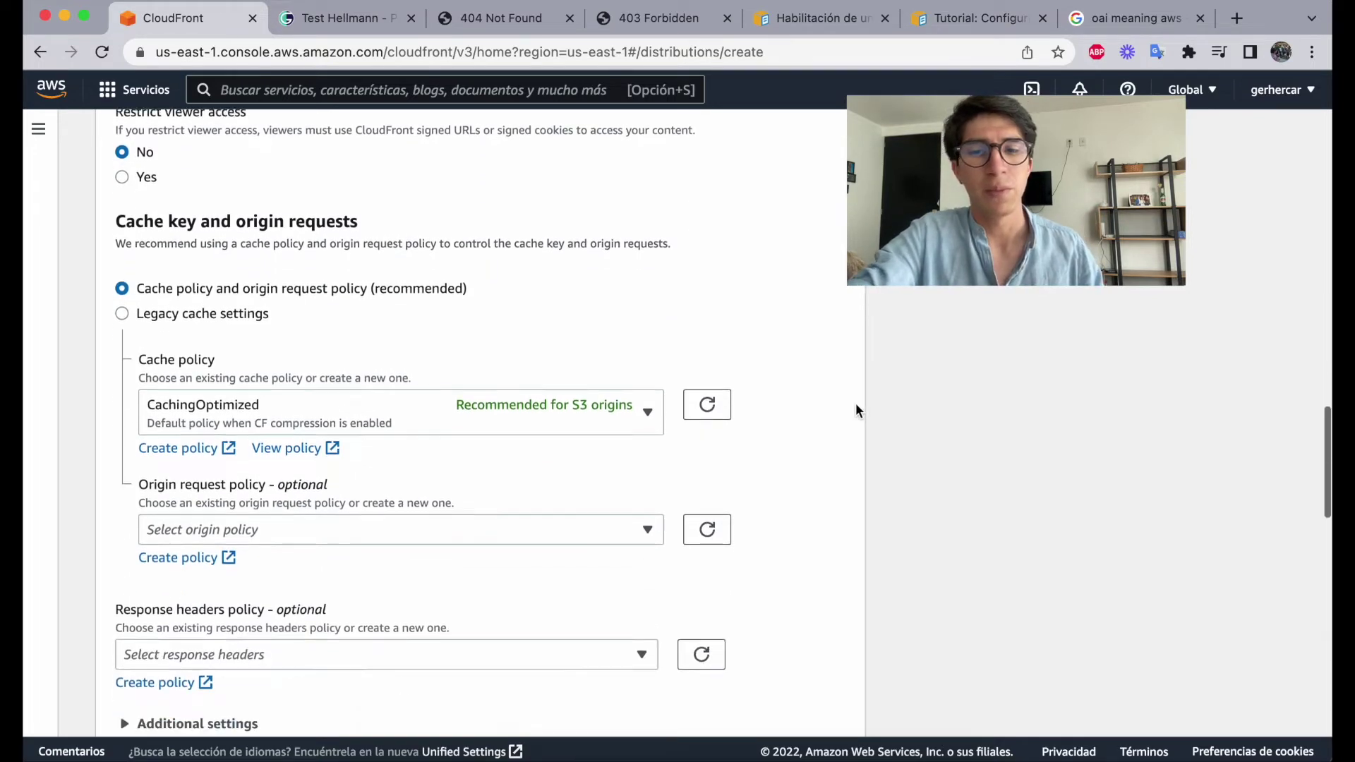
pyautogui.scroll(-17, 855, 406)
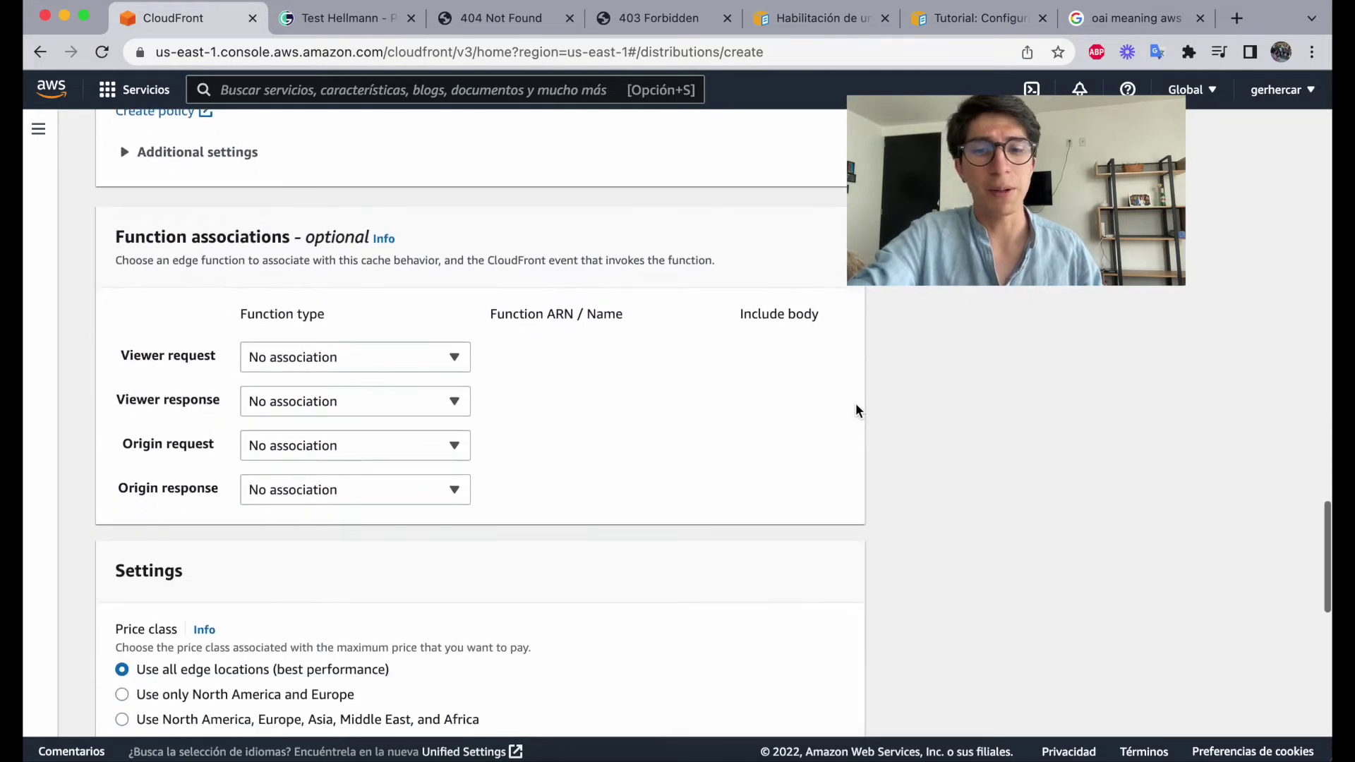
# Step: Examine the distribution's price class, AWS WAF web ACL and alternate domain name (CNAME) settings
pyautogui.scroll(-1, 855, 404)
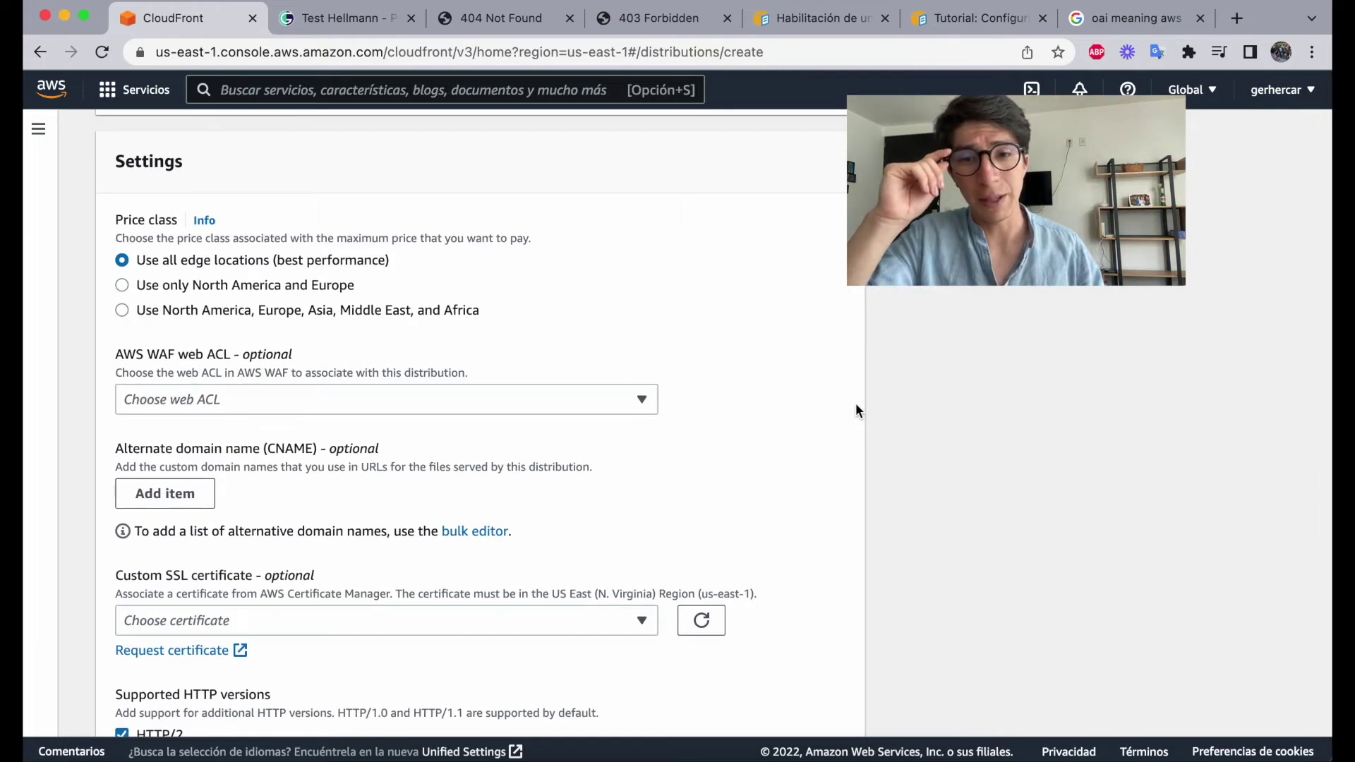
pyautogui.scroll(-3, 855, 406)
pyautogui.scroll(-4, 856, 411)
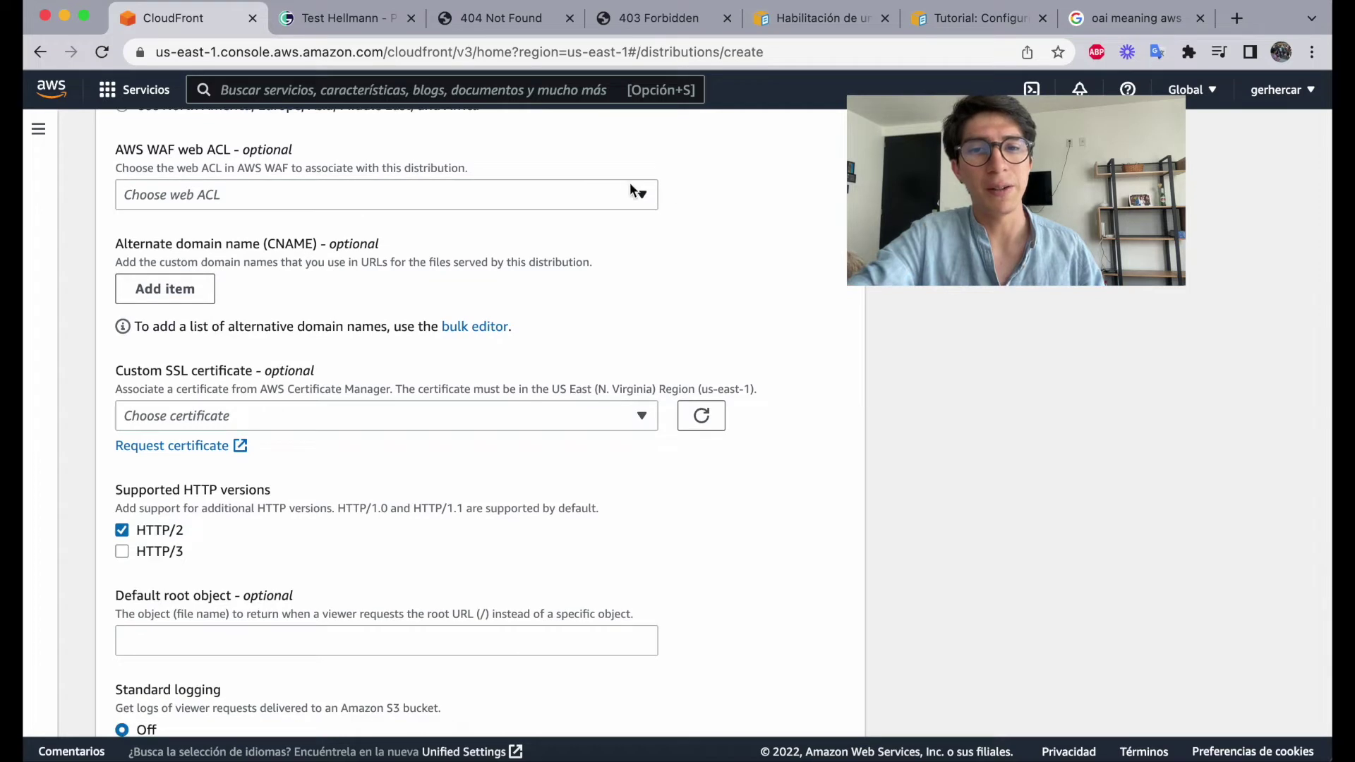
pyautogui.click(633, 189)
pyautogui.click(633, 189)
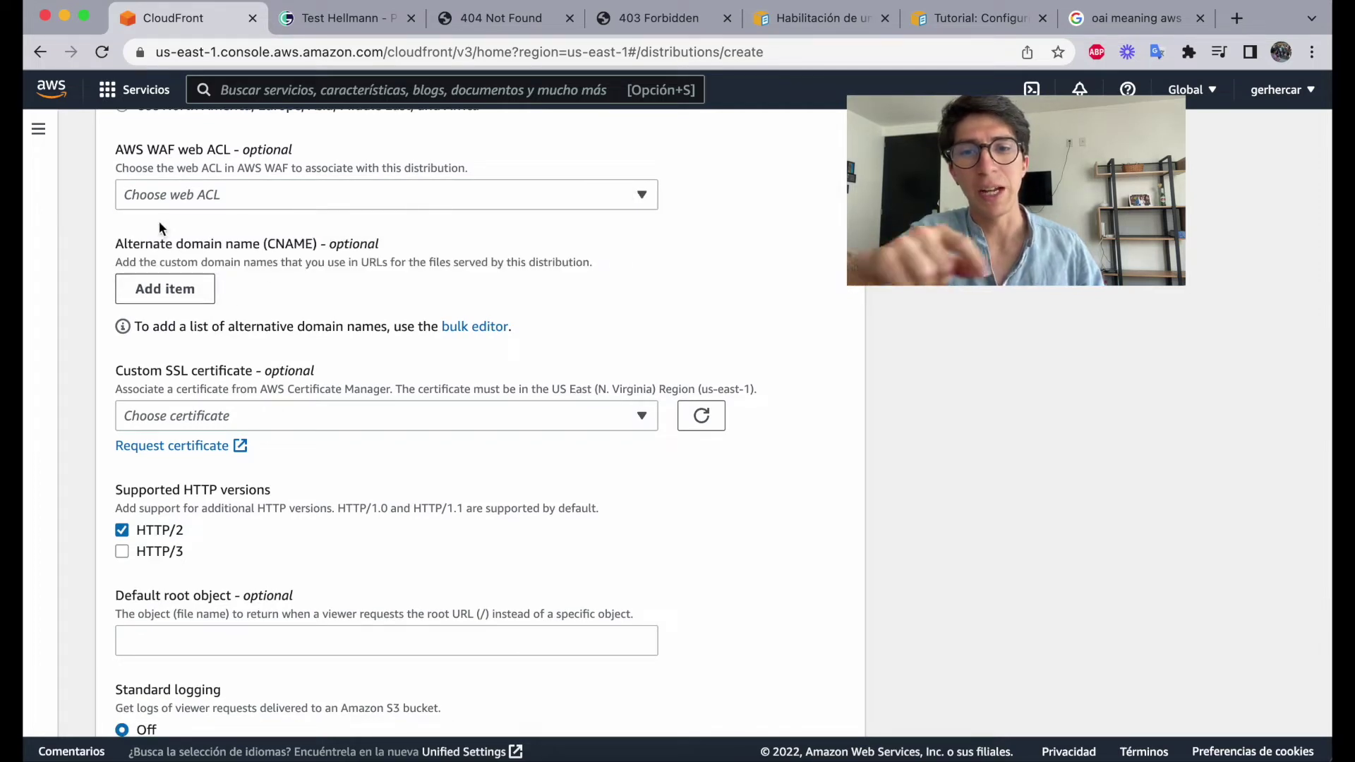
pyautogui.tripleClick(183, 247)
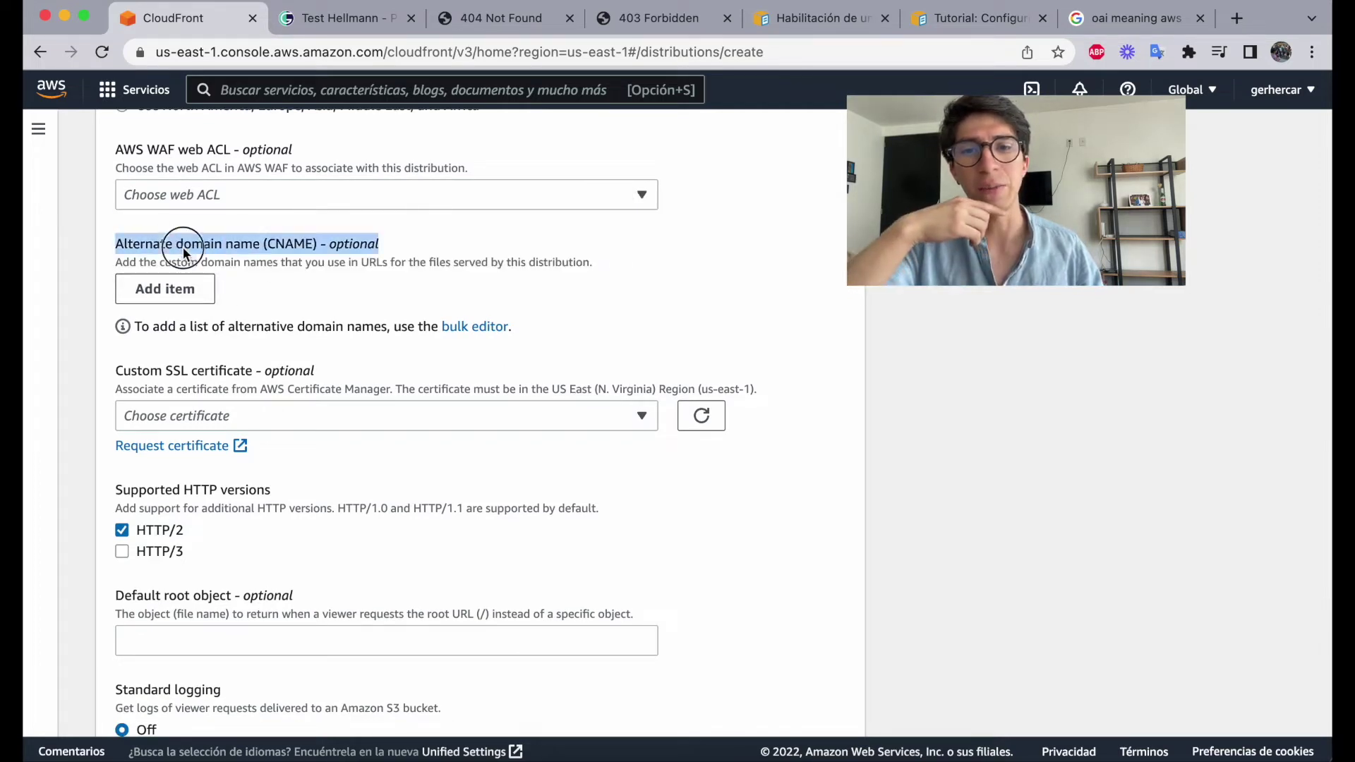
pyautogui.tripleClick(323, 248)
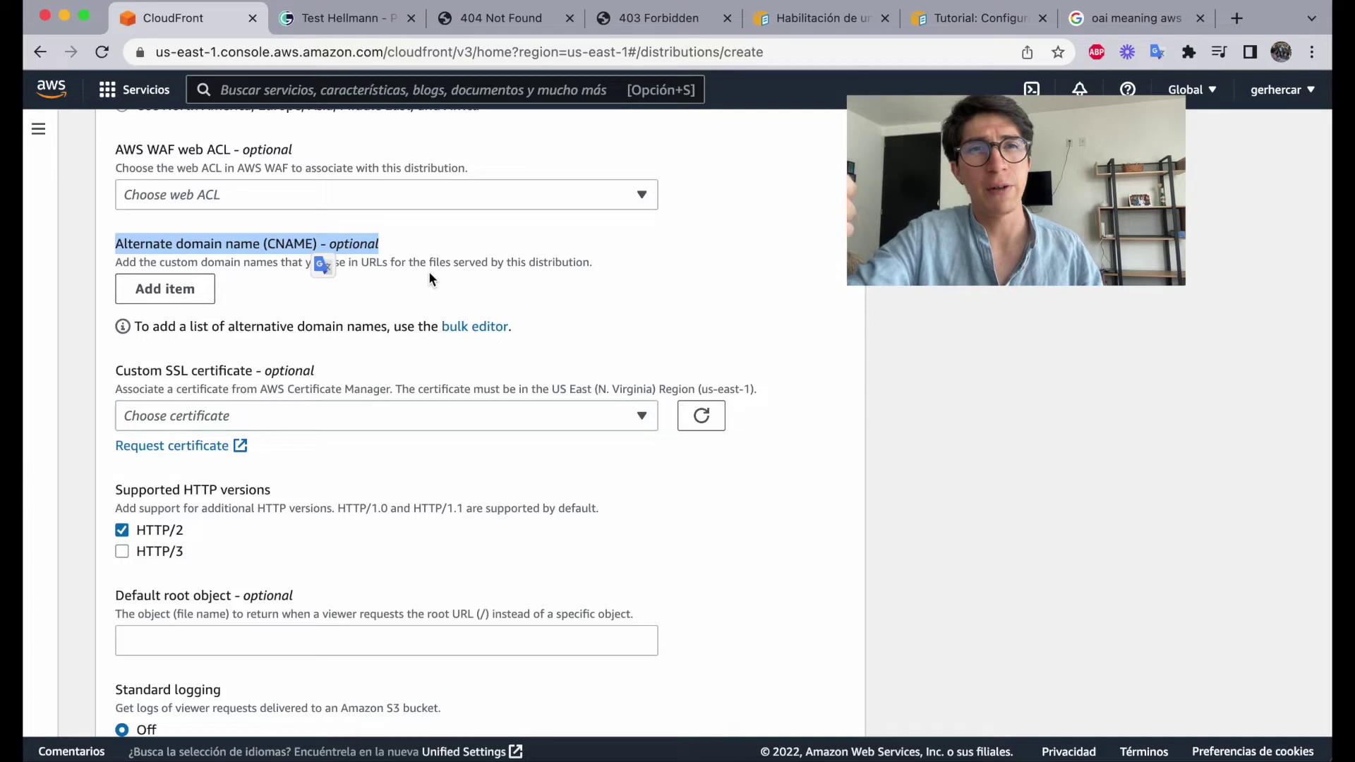
pyautogui.click(280, 295)
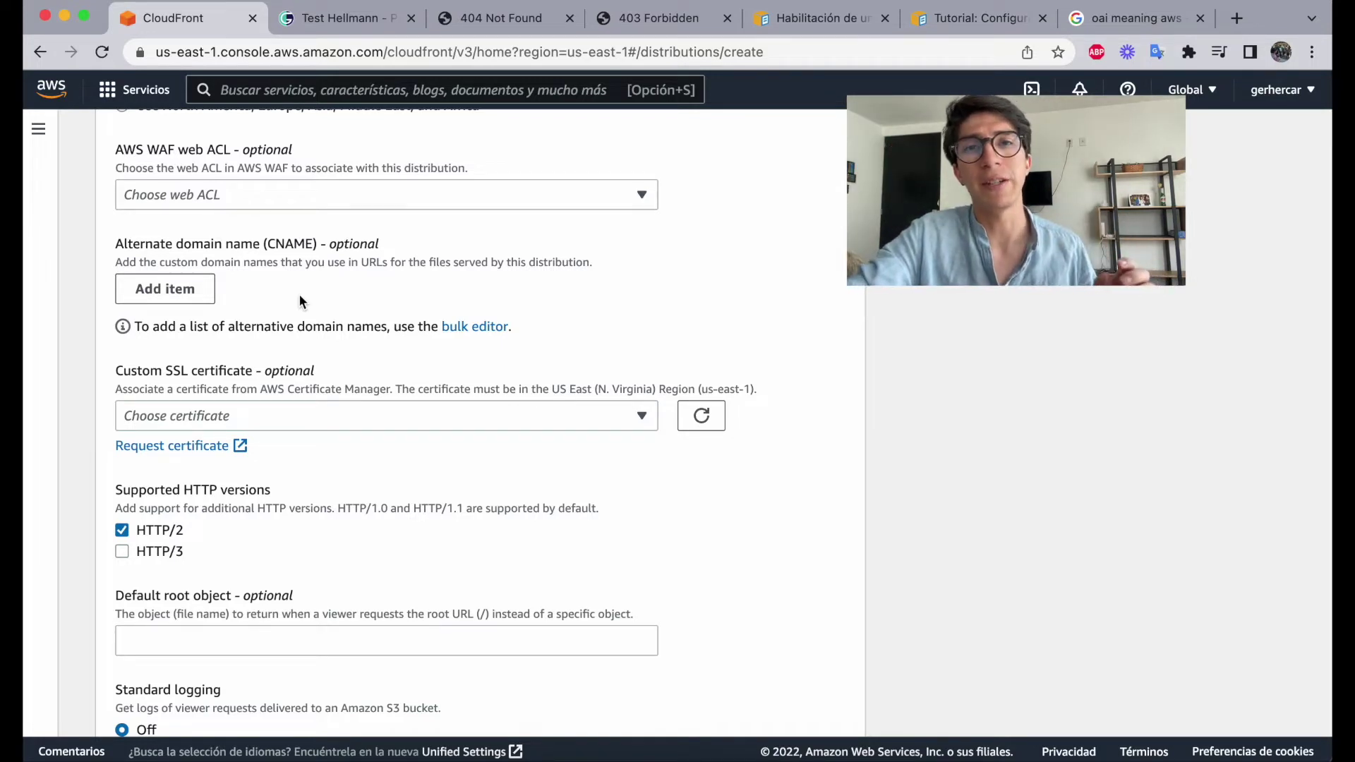
# Step: Set the default root object to story_html5.html and create the distribution
pyautogui.scroll(-1, 299, 302)
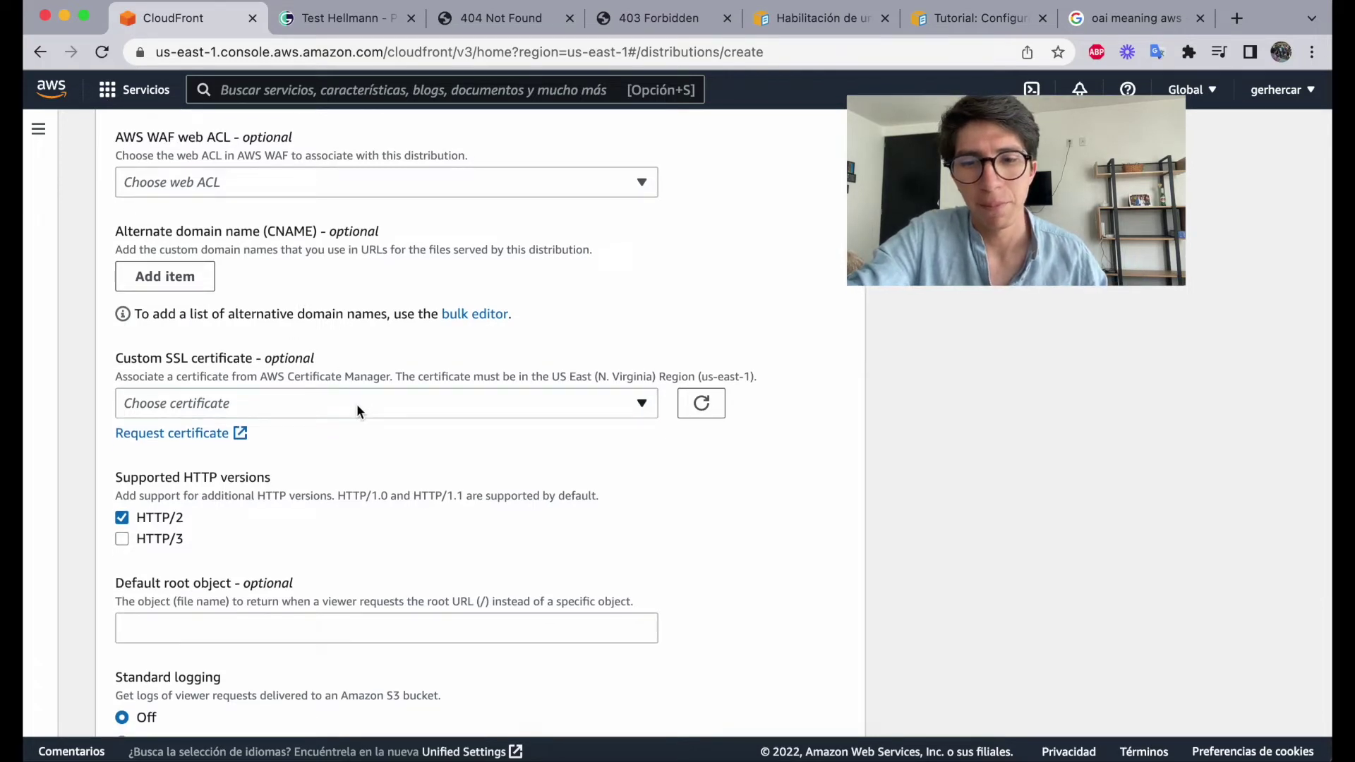
pyautogui.scroll(-4, 357, 406)
pyautogui.scroll(-1, 357, 407)
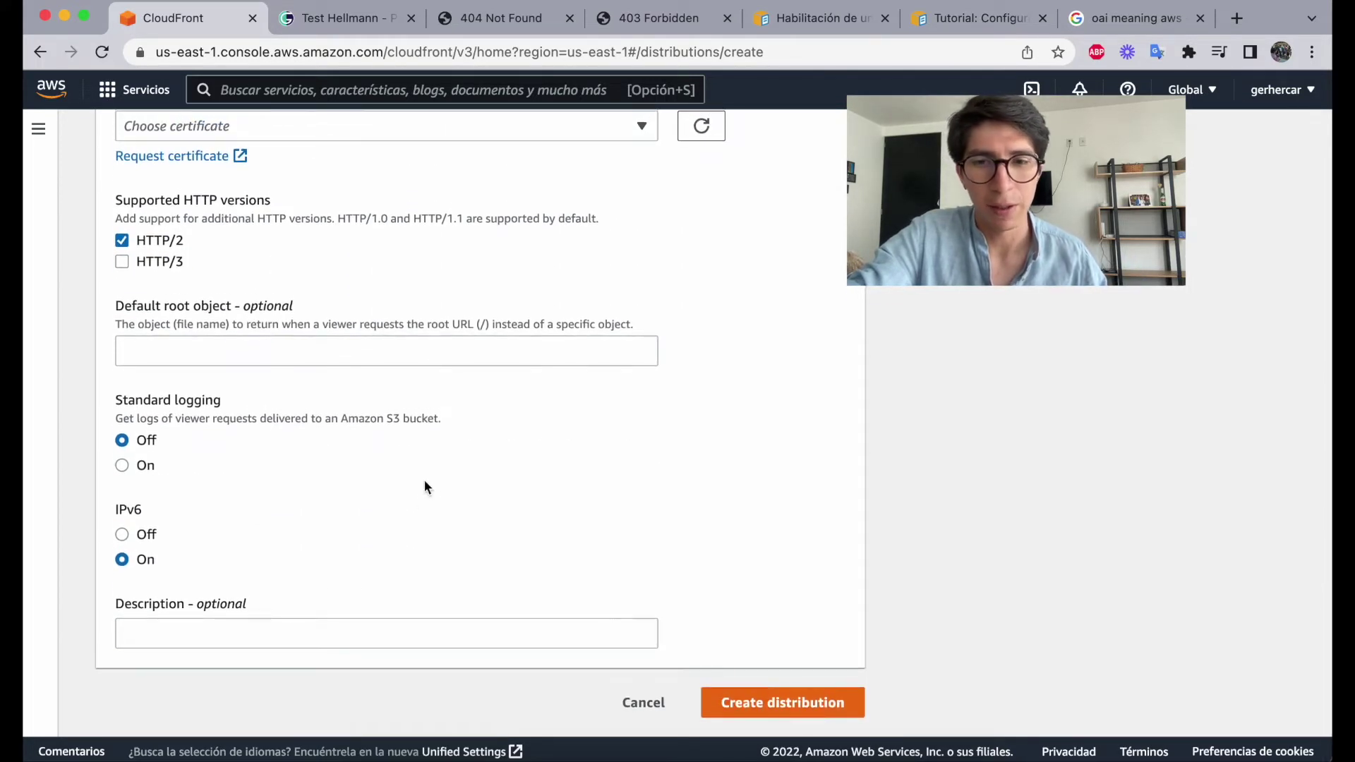
pyautogui.scroll(1, 424, 481)
pyautogui.scroll(1, 425, 487)
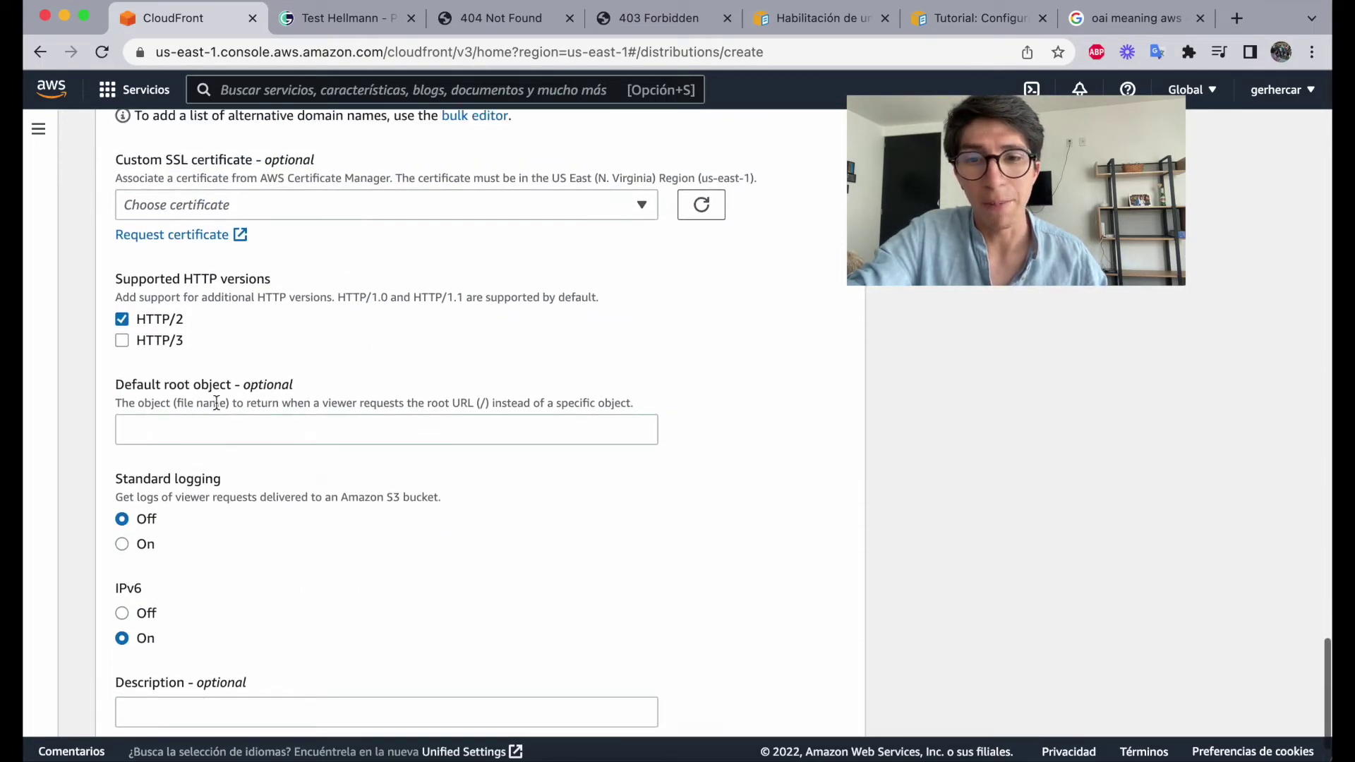
pyautogui.tripleClick(128, 386)
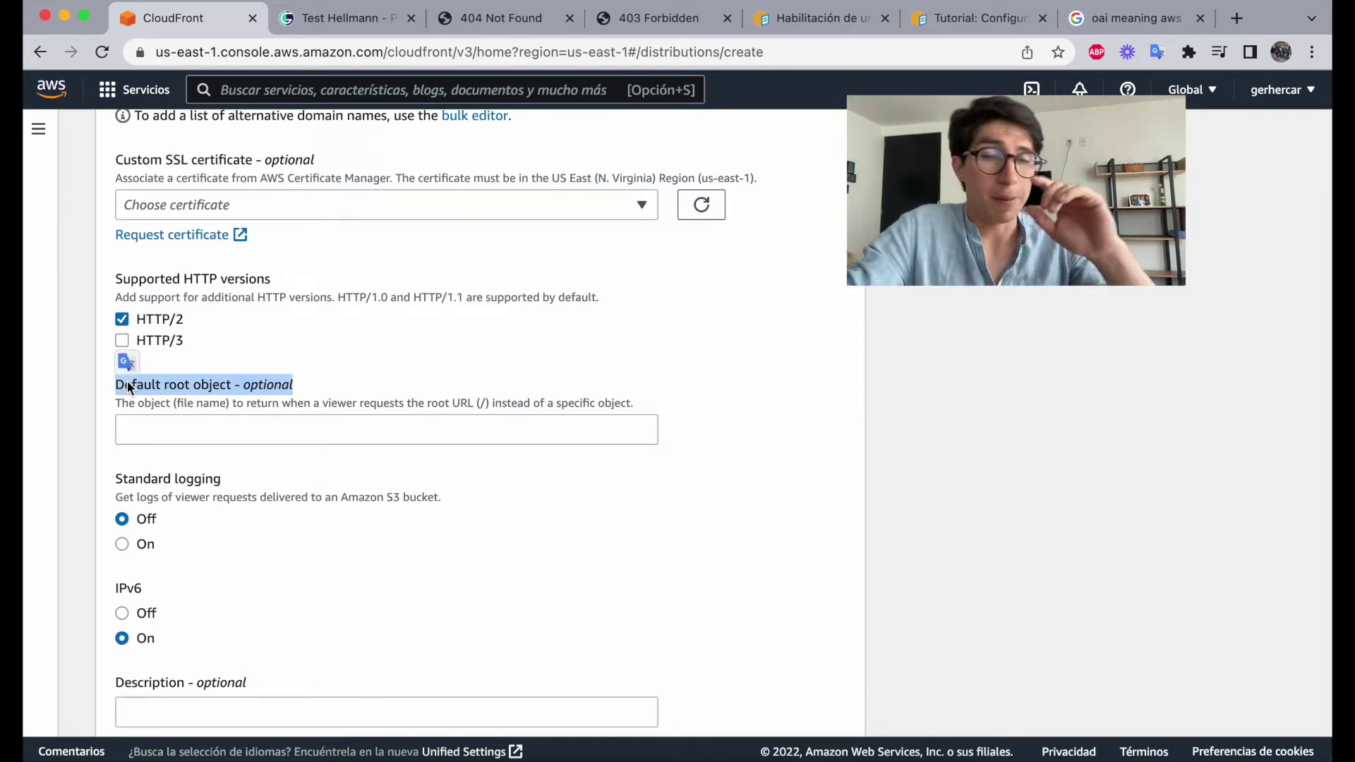
pyautogui.click(181, 435)
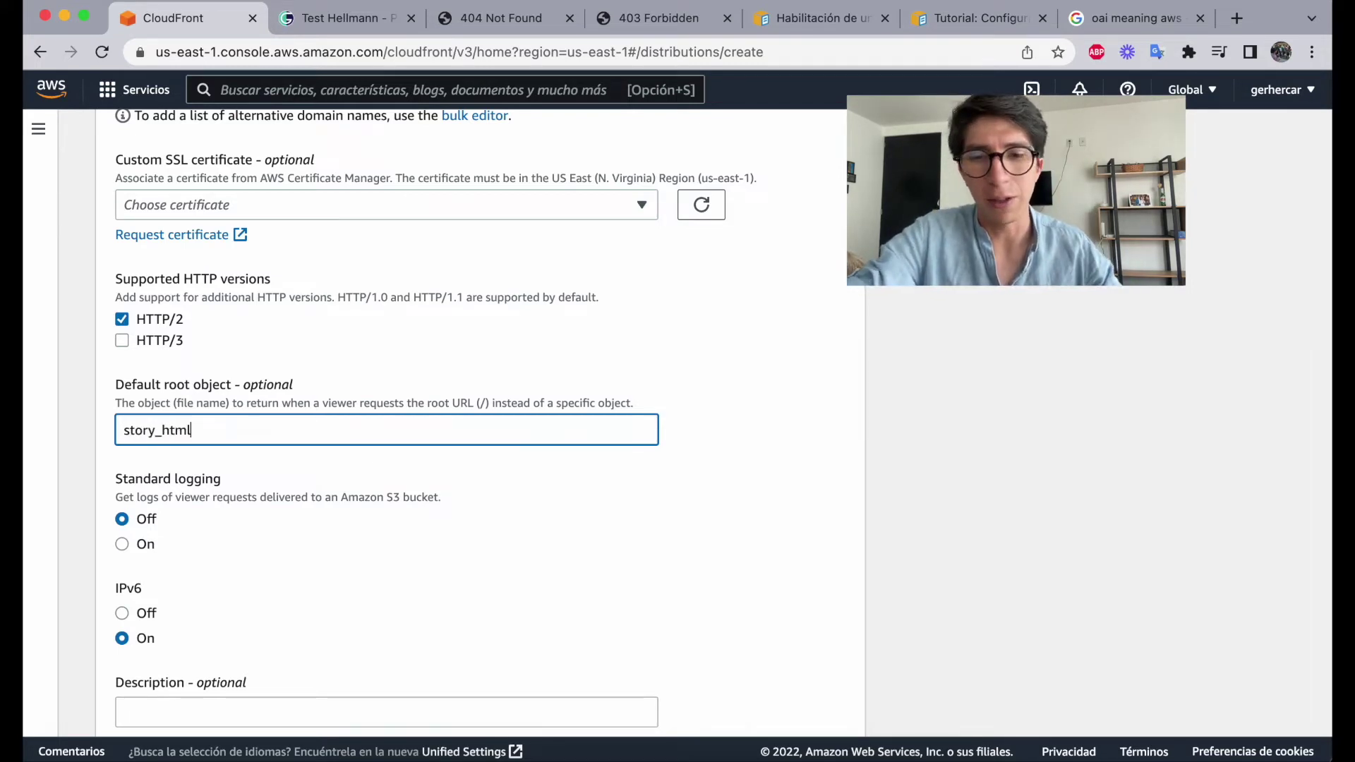
pyautogui.press('BackSpace')
pyautogui.write('.html')
pyautogui.scroll(-2, 874, 607)
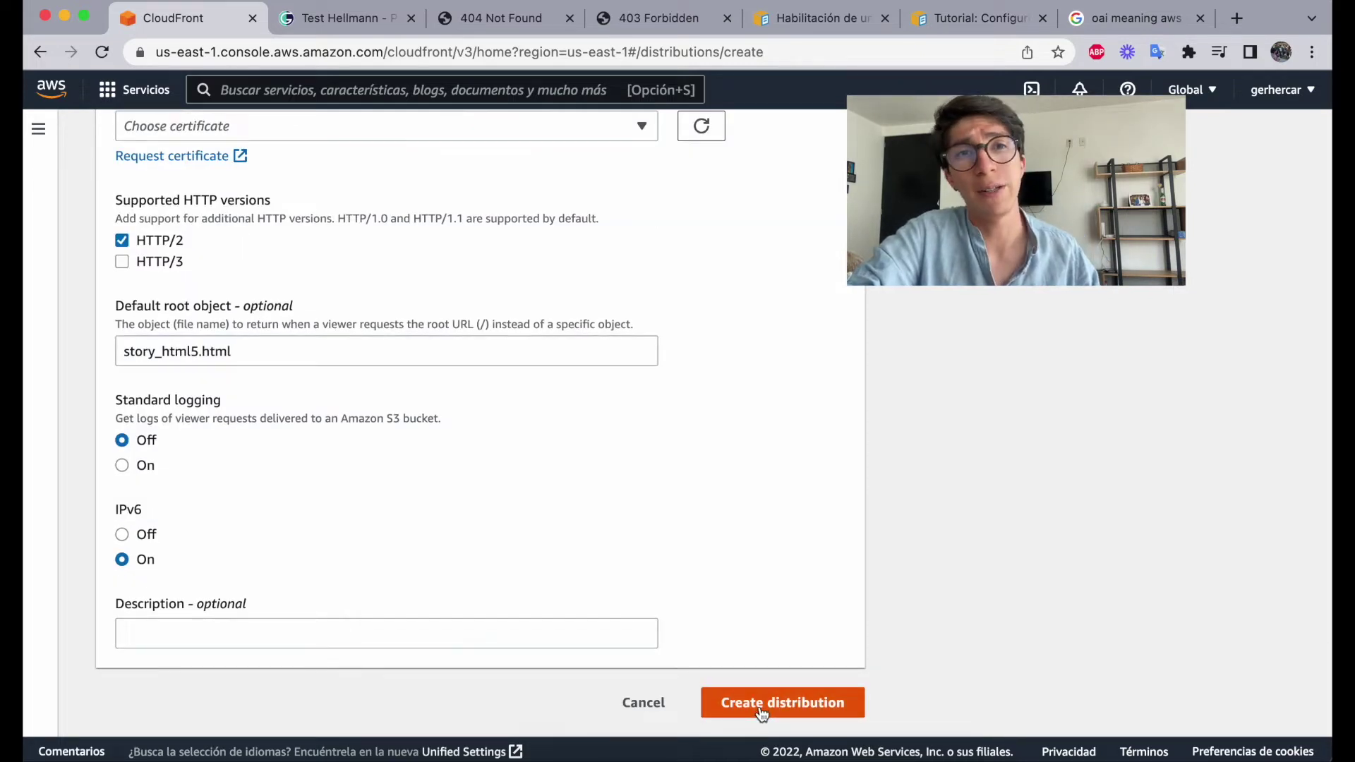
pyautogui.click(761, 711)
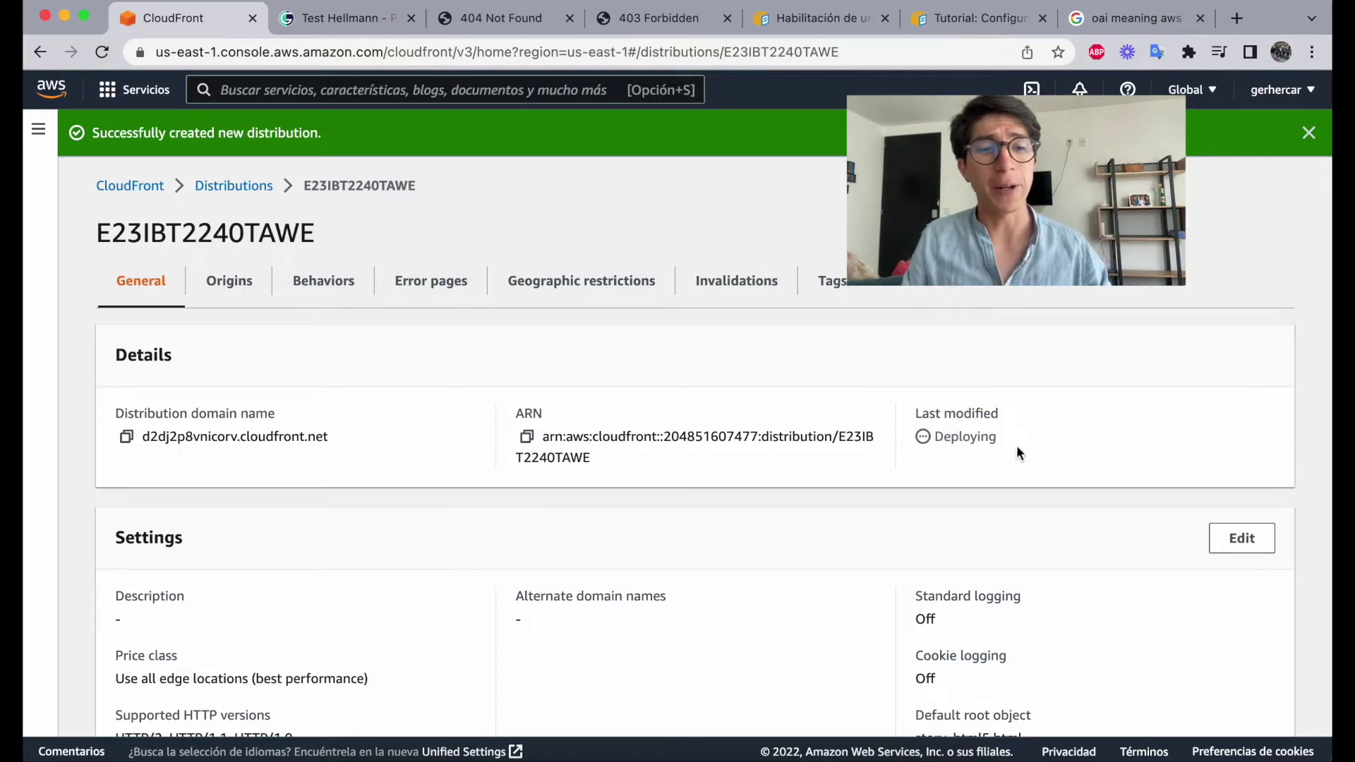
# Step: Check the new distribution's deployment status and copy its distribution domain name
pyautogui.moveTo(1014, 446); pyautogui.dragTo(912, 405)
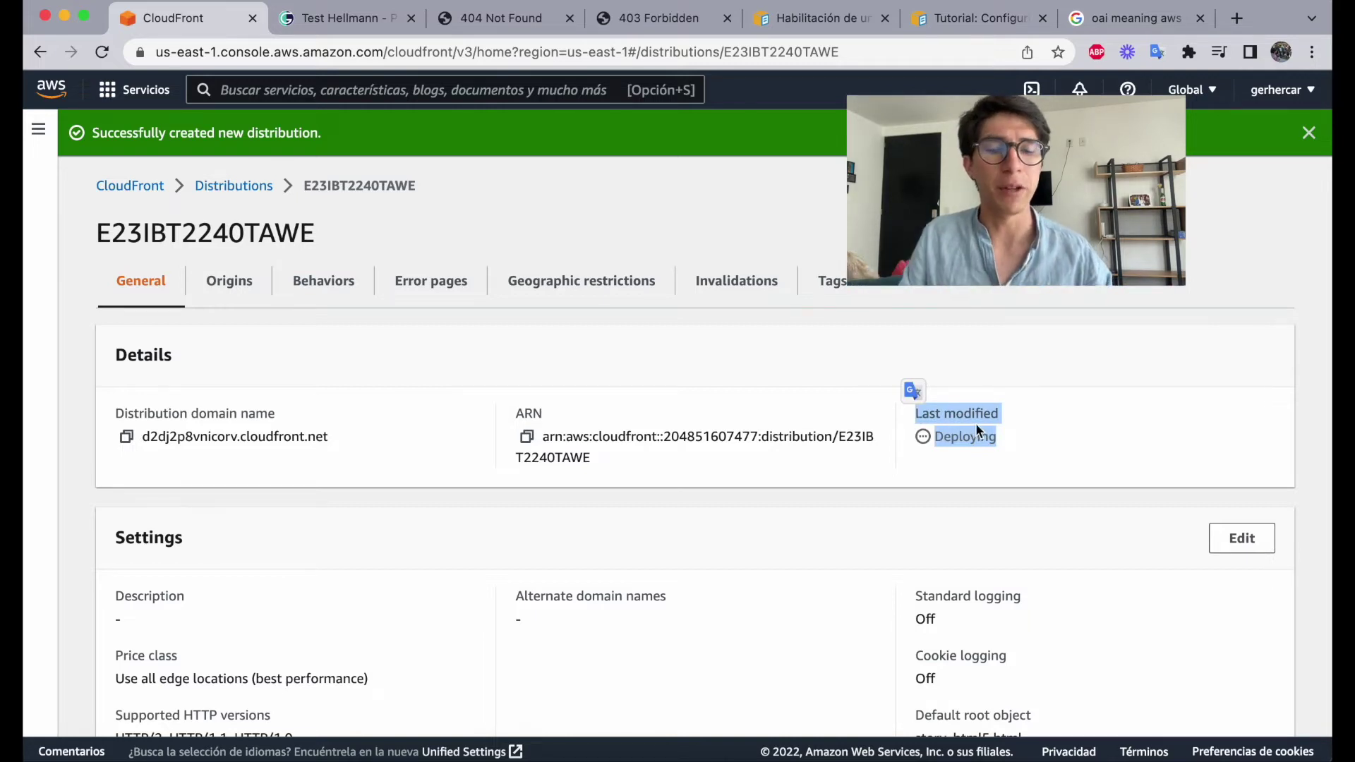
pyautogui.click(1017, 444)
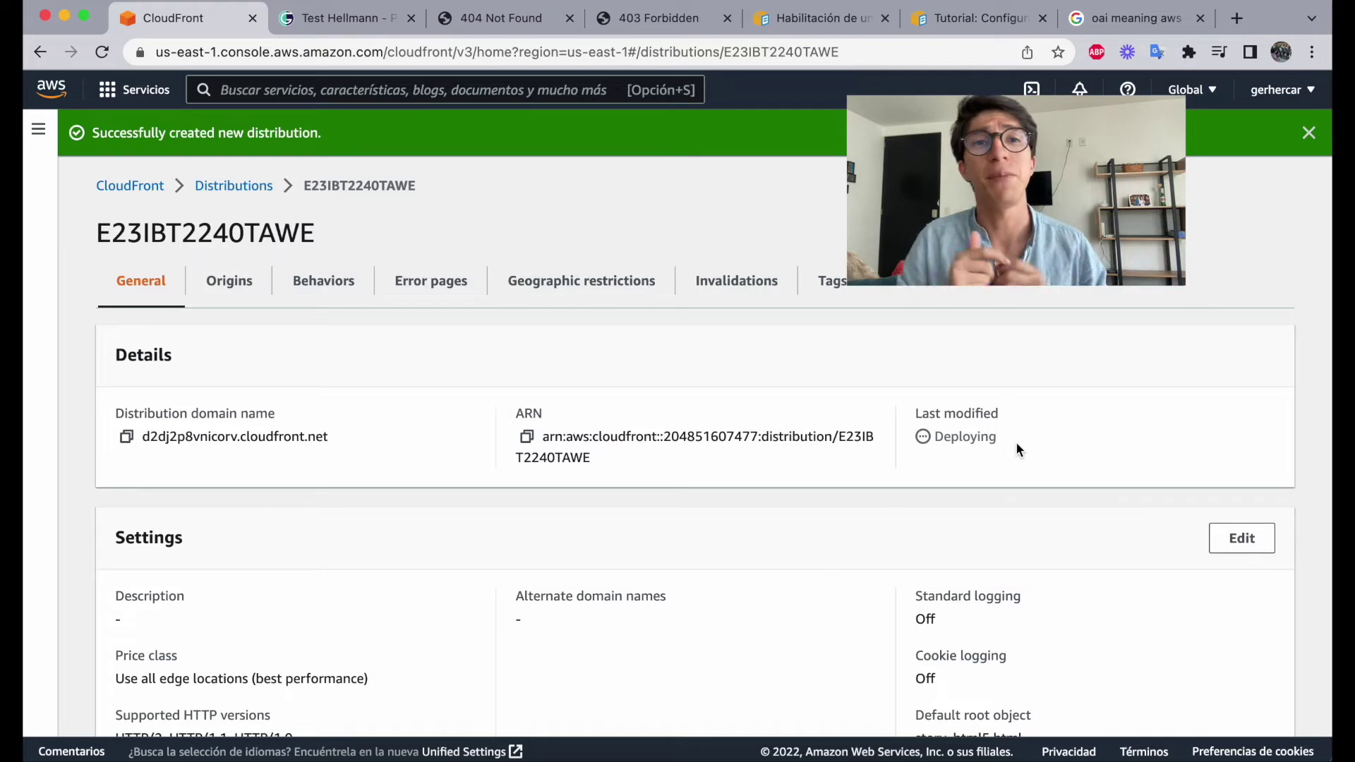
pyautogui.click(125, 439)
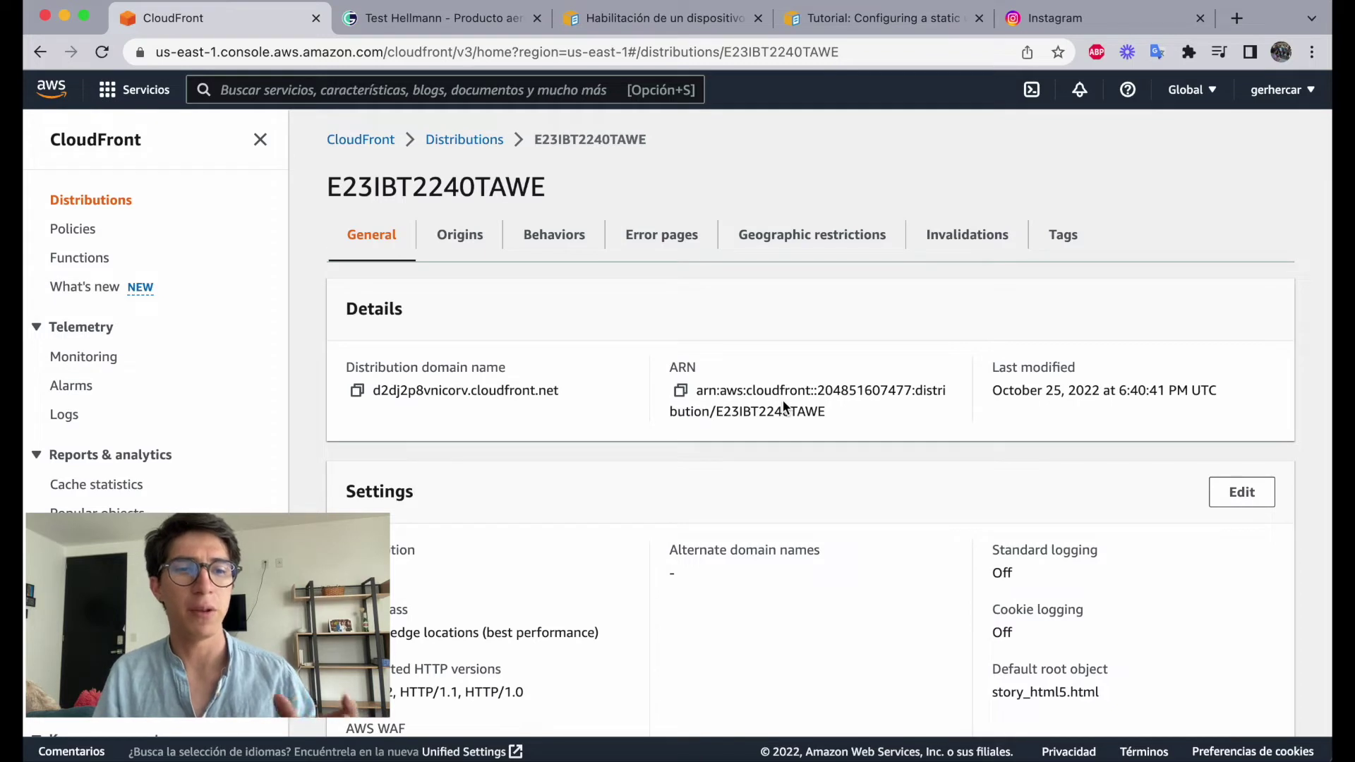
# Step: Check the distribution's last modified date and look up its origin in the list of all distributions
pyautogui.tripleClick(1030, 390)
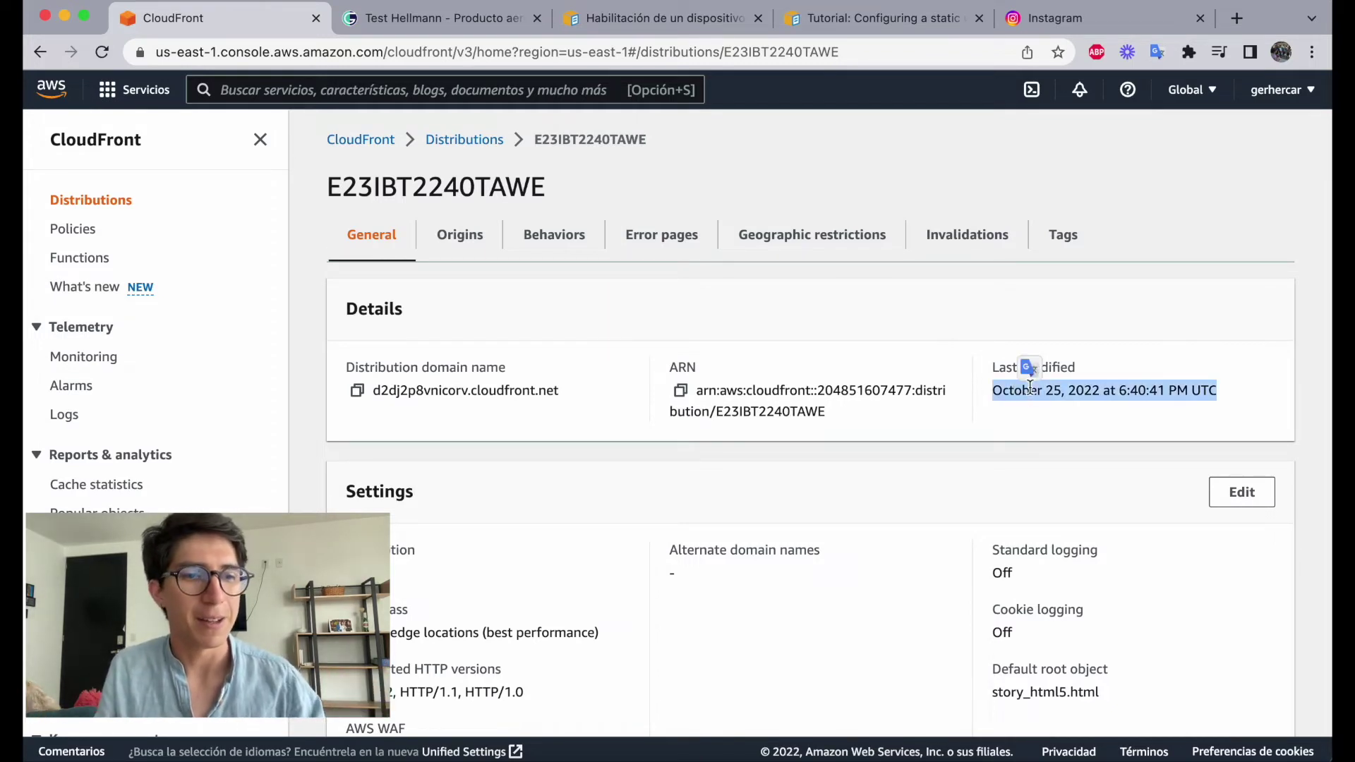
pyautogui.click(1031, 457)
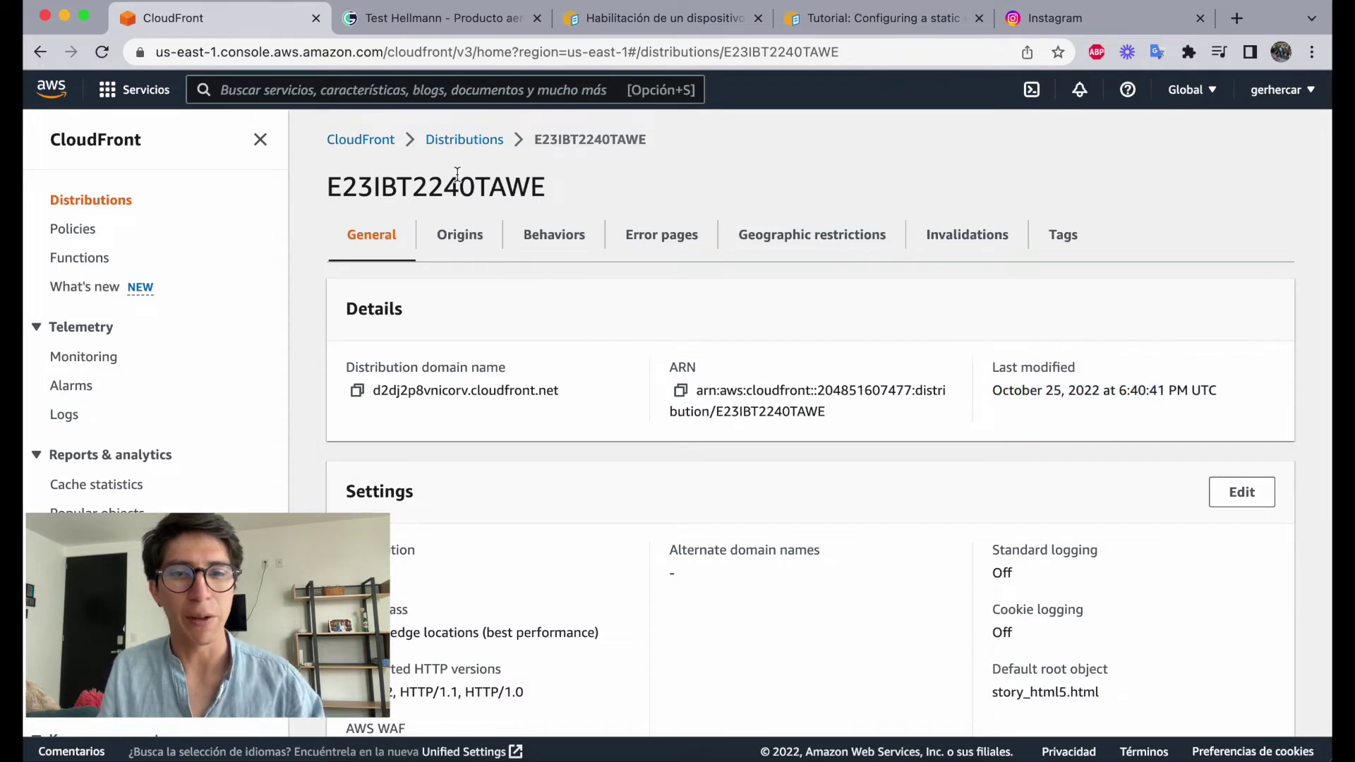
pyautogui.click(460, 141)
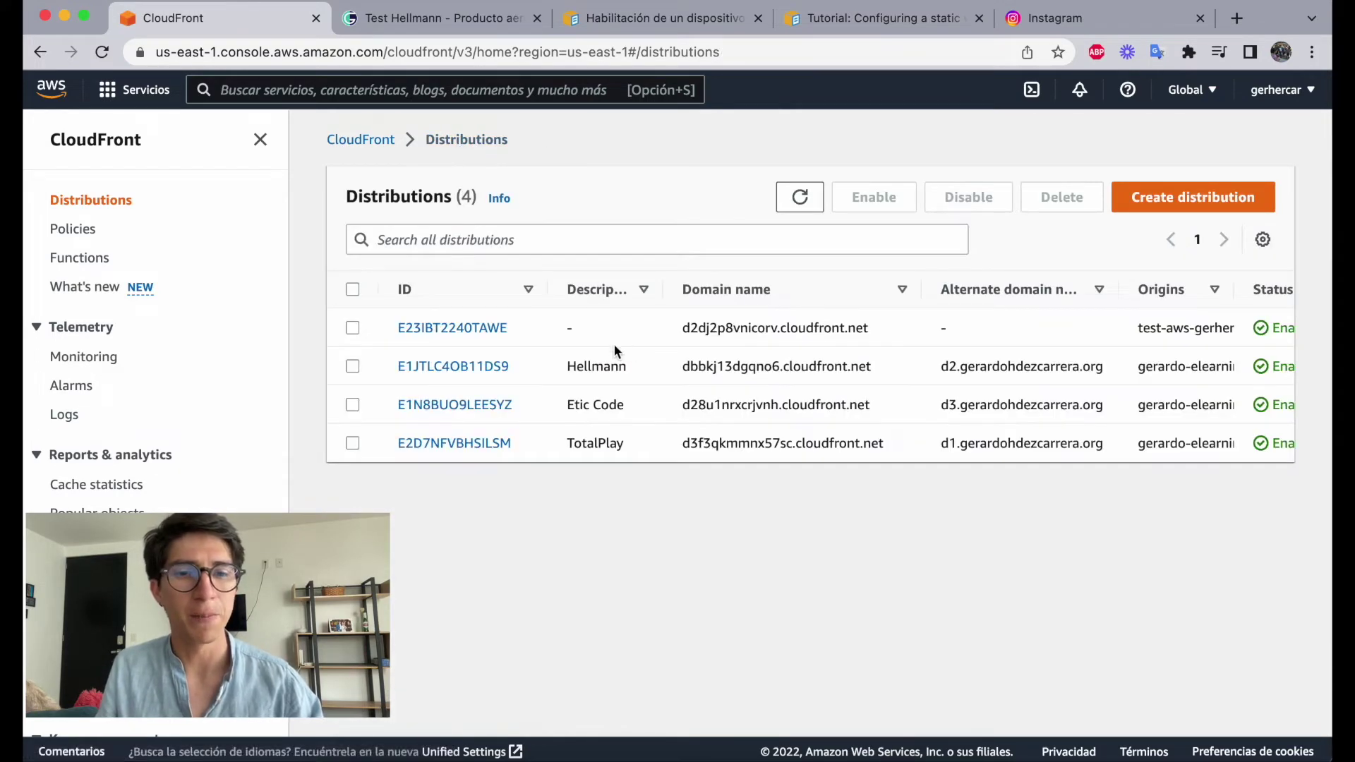
pyautogui.hscroll(5, 938, 295)
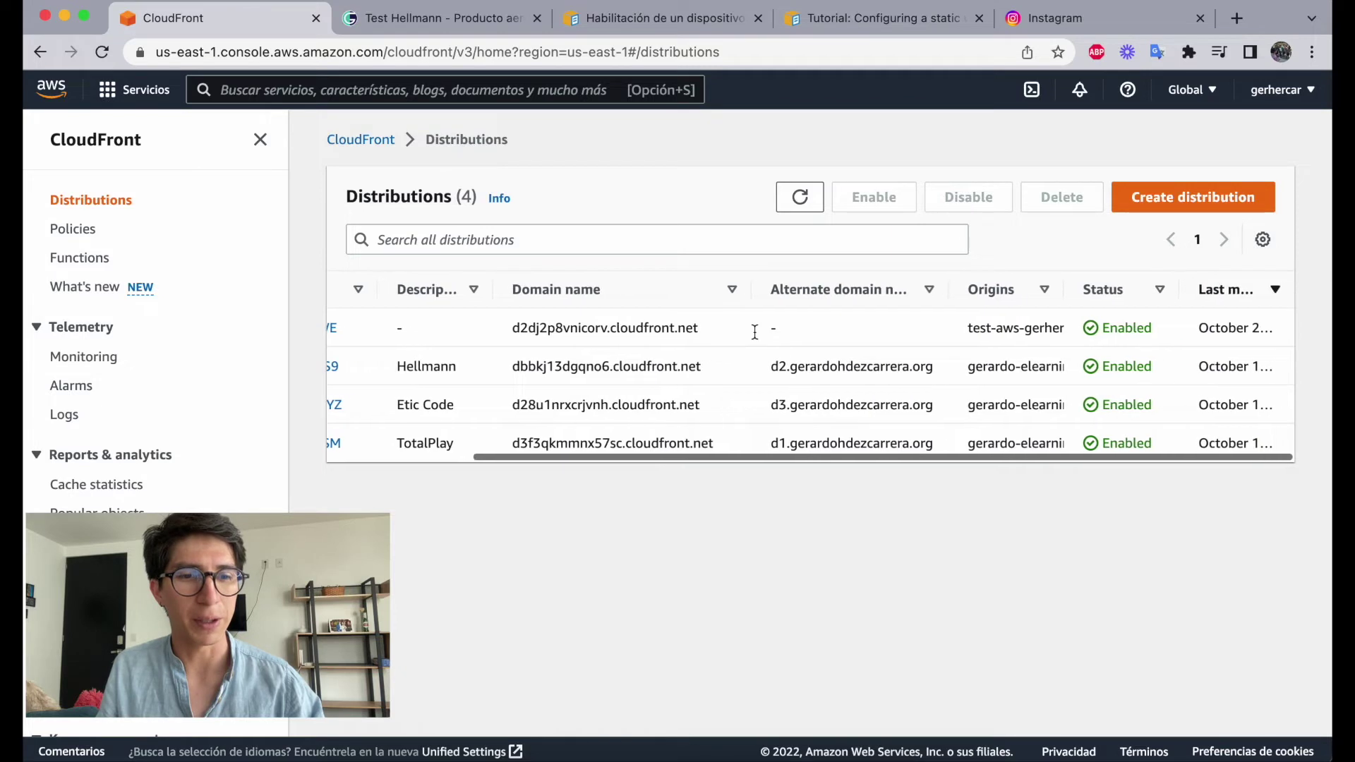
pyautogui.moveTo(974, 326); pyautogui.dragTo(1053, 330)
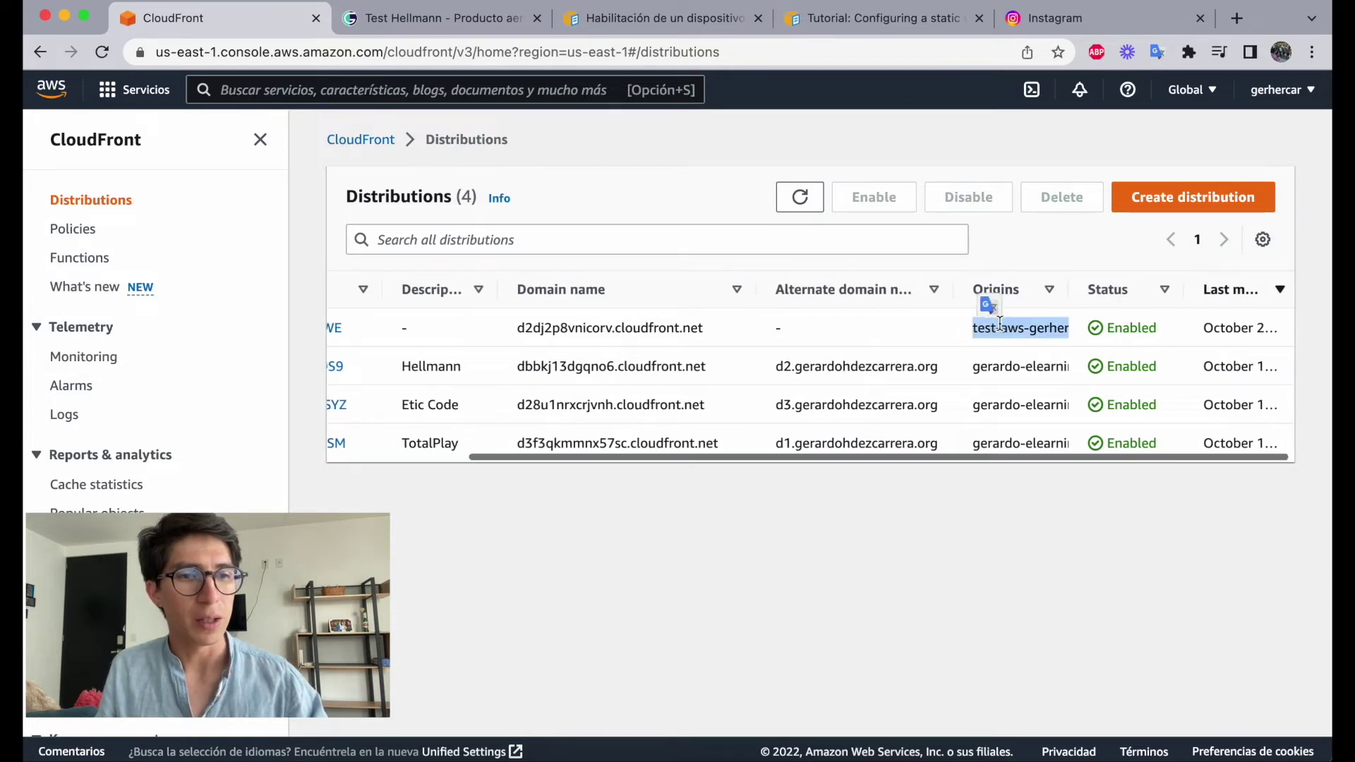
pyautogui.hscroll(1, 1051, 332)
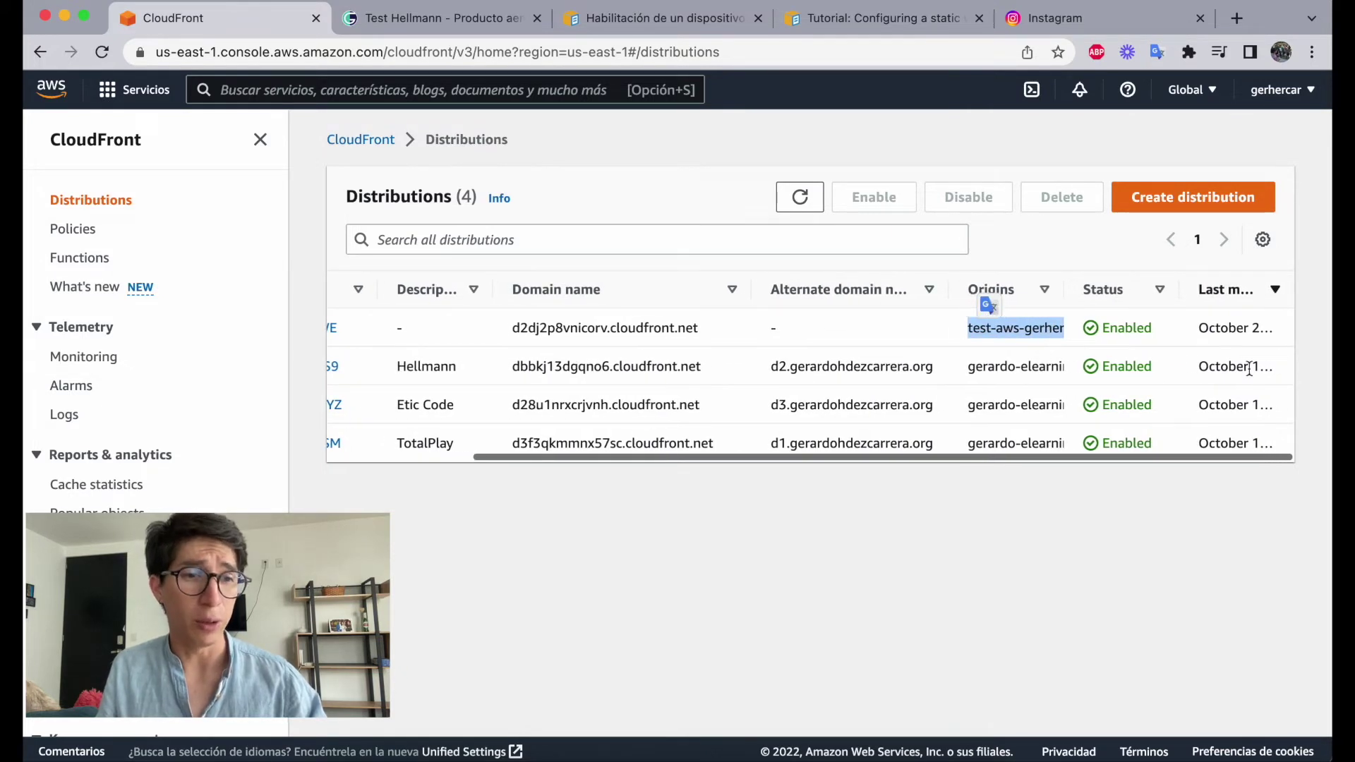
# Step: Check the status of the listed distributions and reopen the details of the one without a description
pyautogui.click(1168, 450)
pyautogui.moveTo(1168, 450); pyautogui.dragTo(1079, 321)
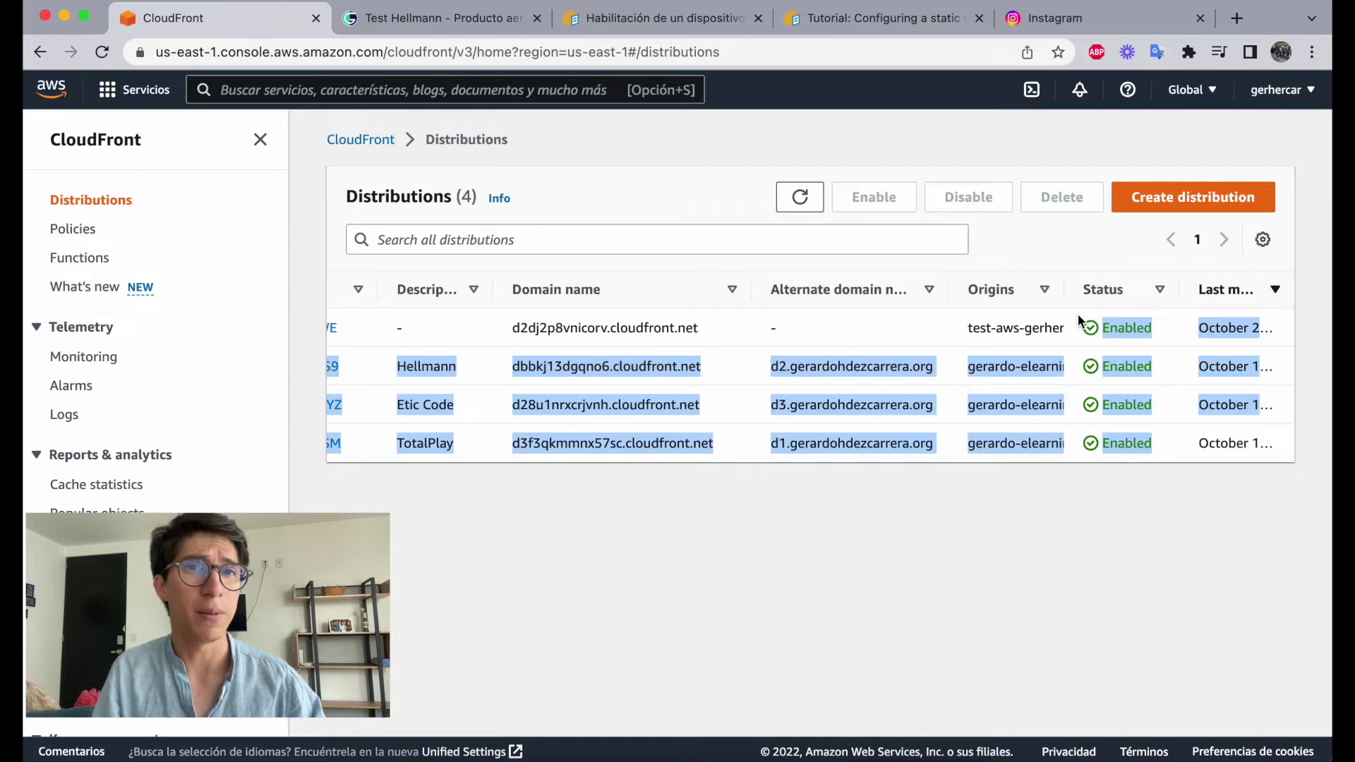
pyautogui.click(1177, 352)
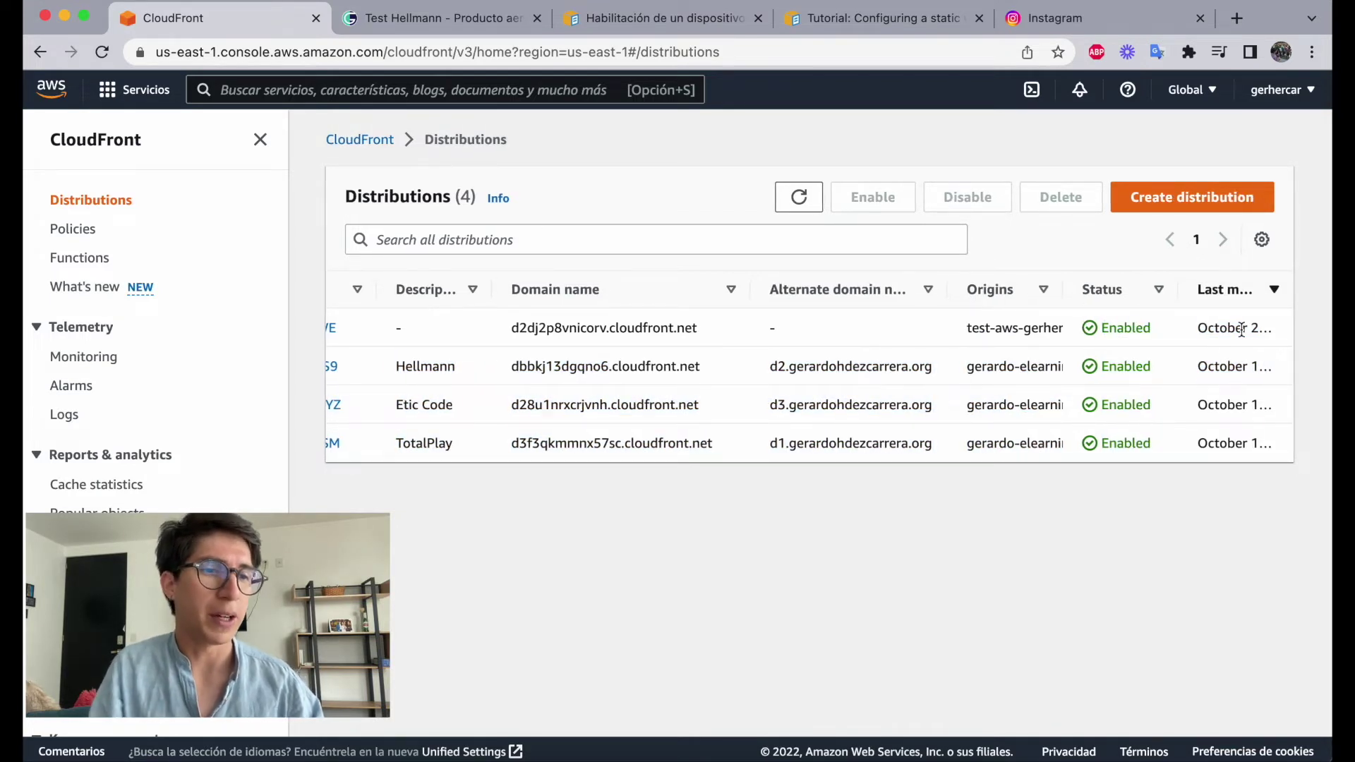
pyautogui.hscroll(-3, 1241, 330)
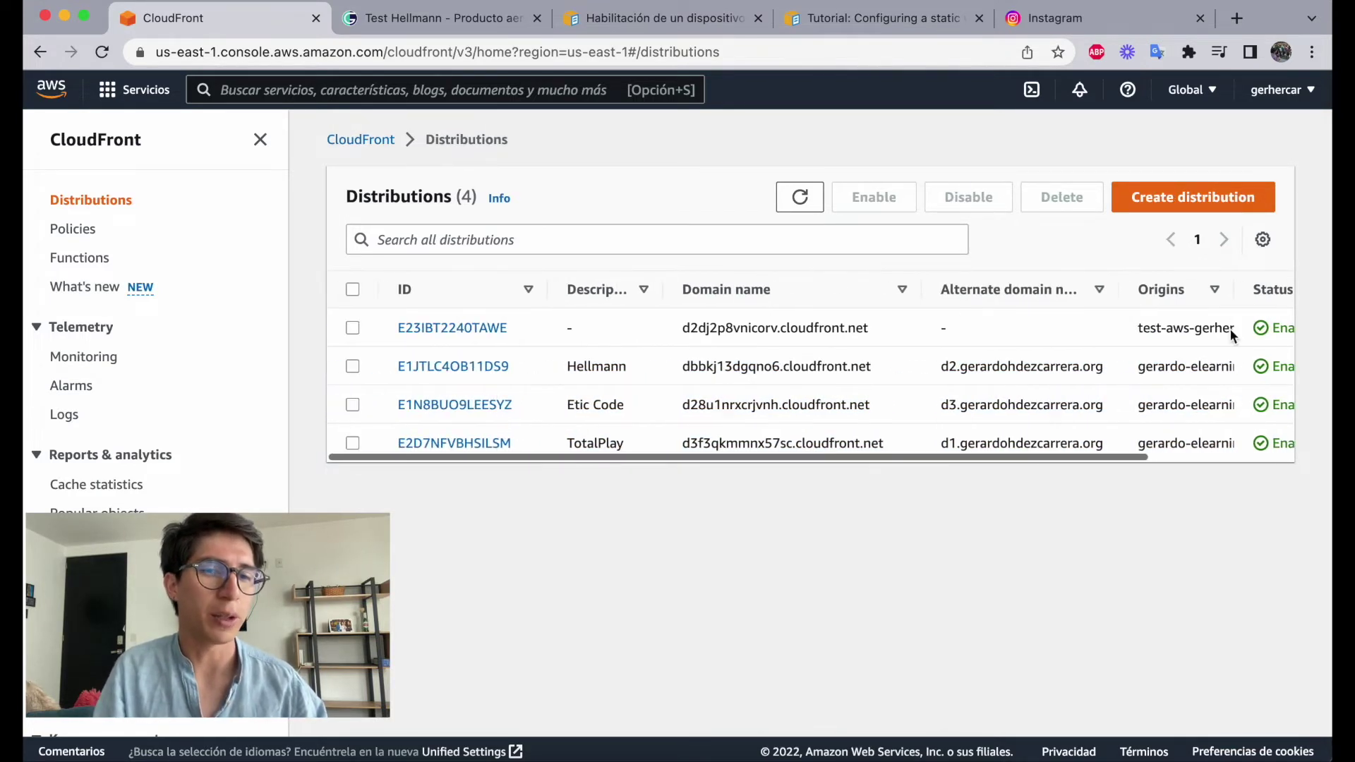
pyautogui.click(436, 331)
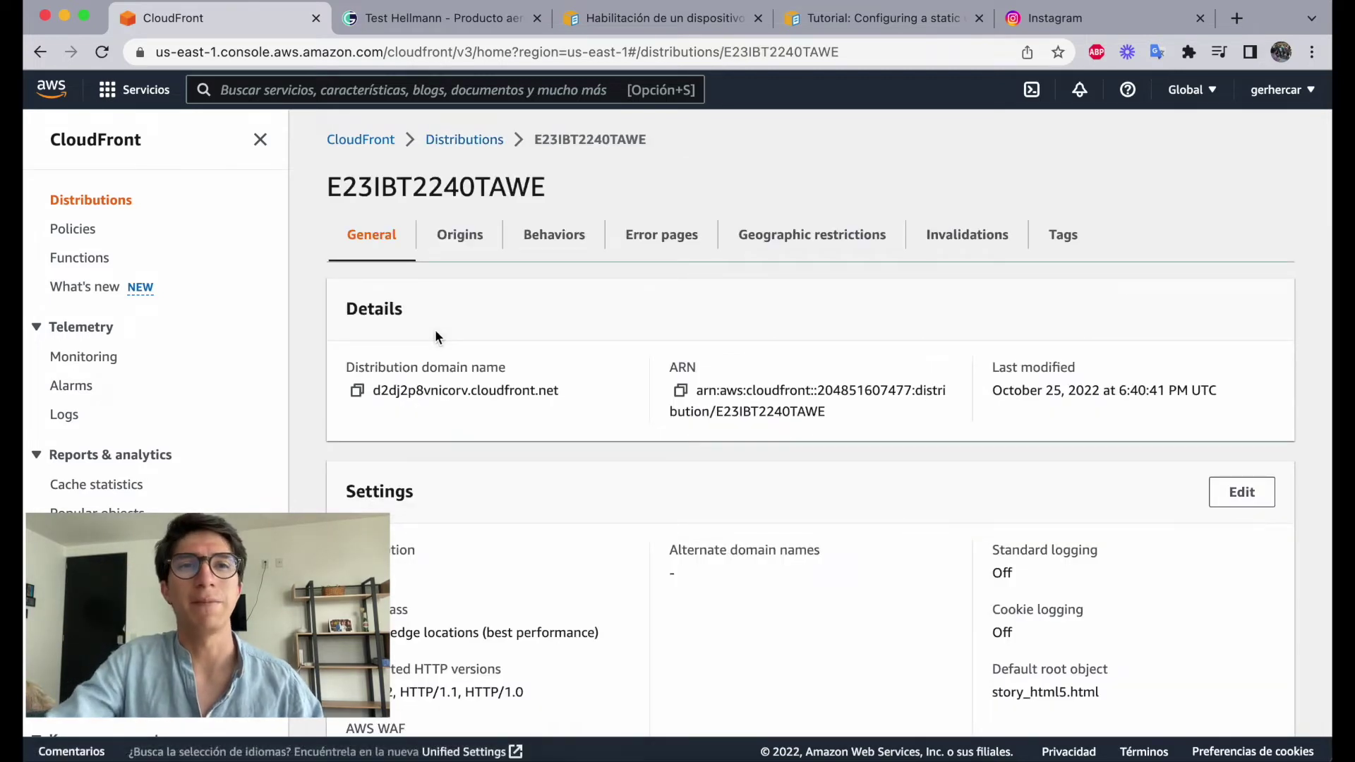
# Step: Copy the distribution domain name, close the Instagram page, and open the copied domain in a new browser tab
pyautogui.scroll(-1, 434, 329)
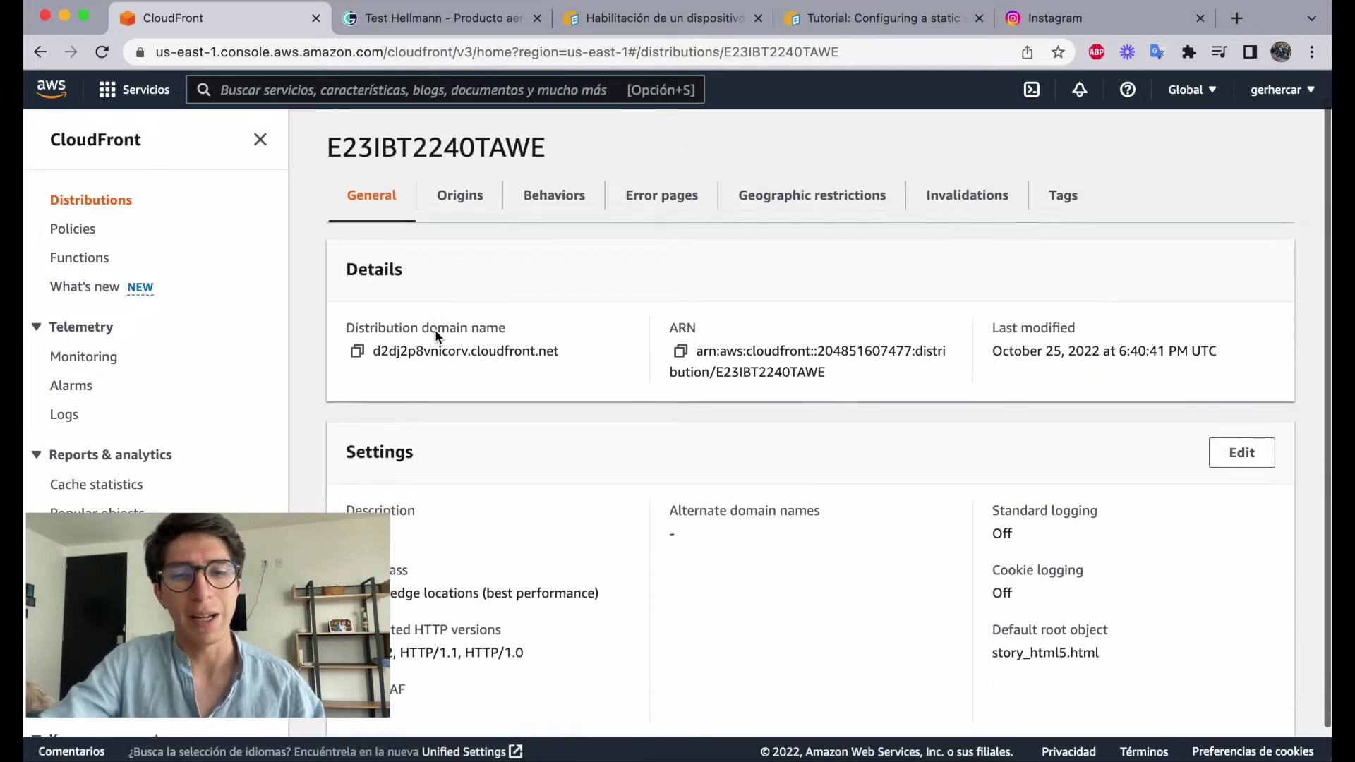
pyautogui.click(357, 346)
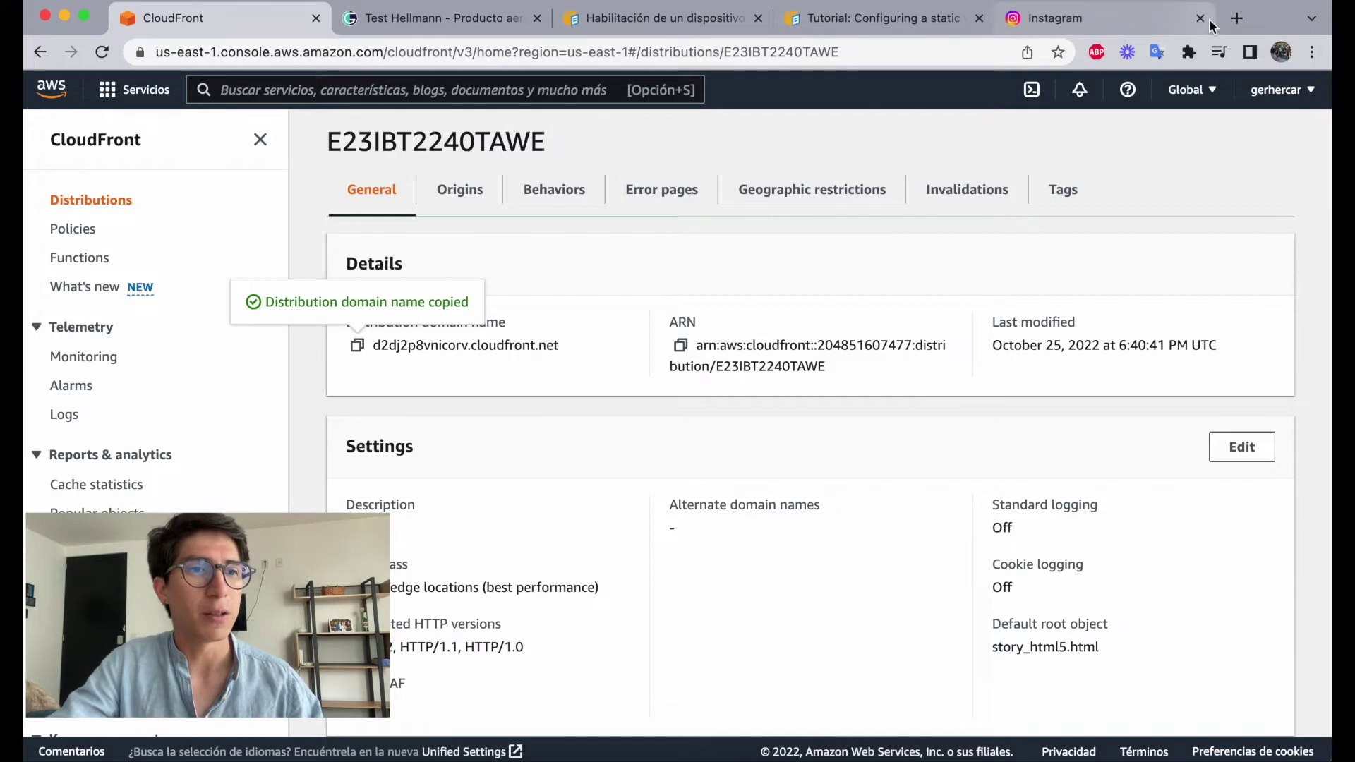
pyautogui.click(1200, 19)
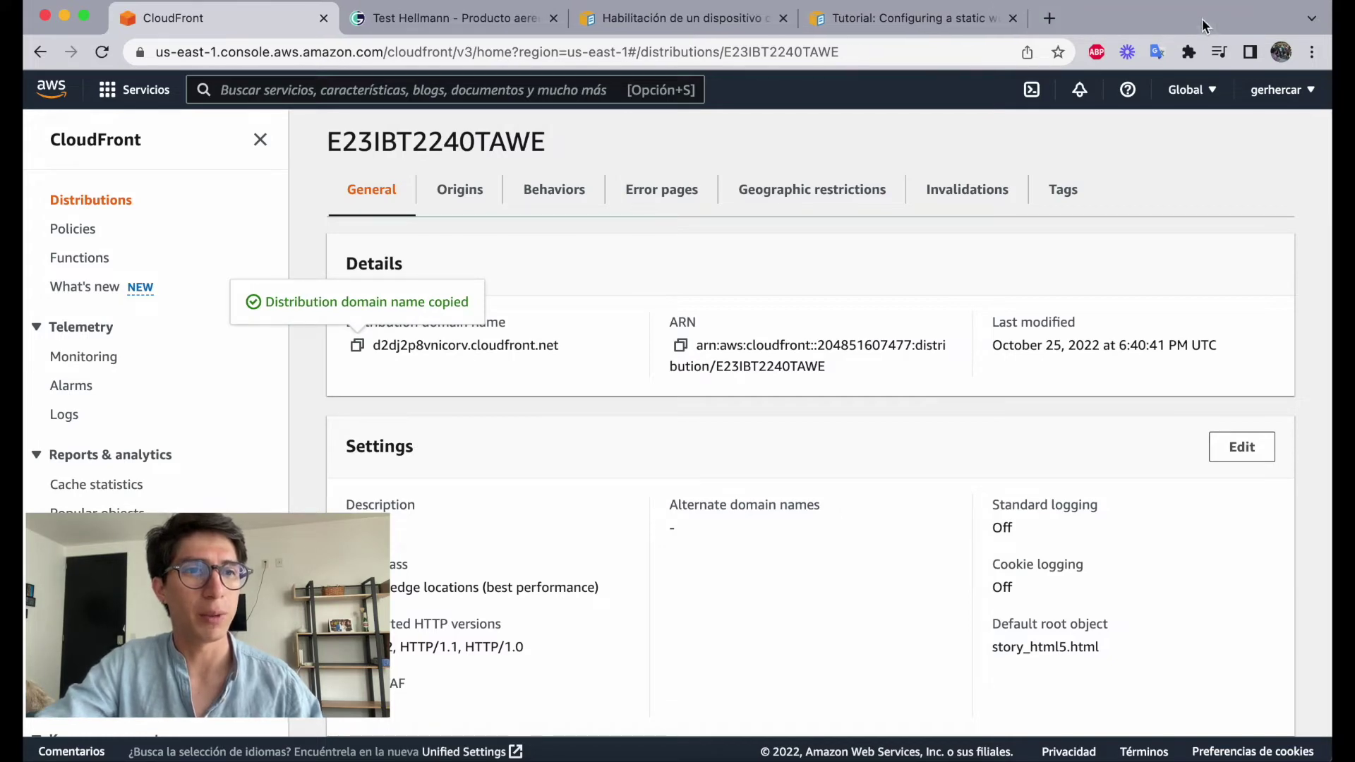
pyautogui.press('super+t')
pyautogui.press('super+v')
pyautogui.press('Return')
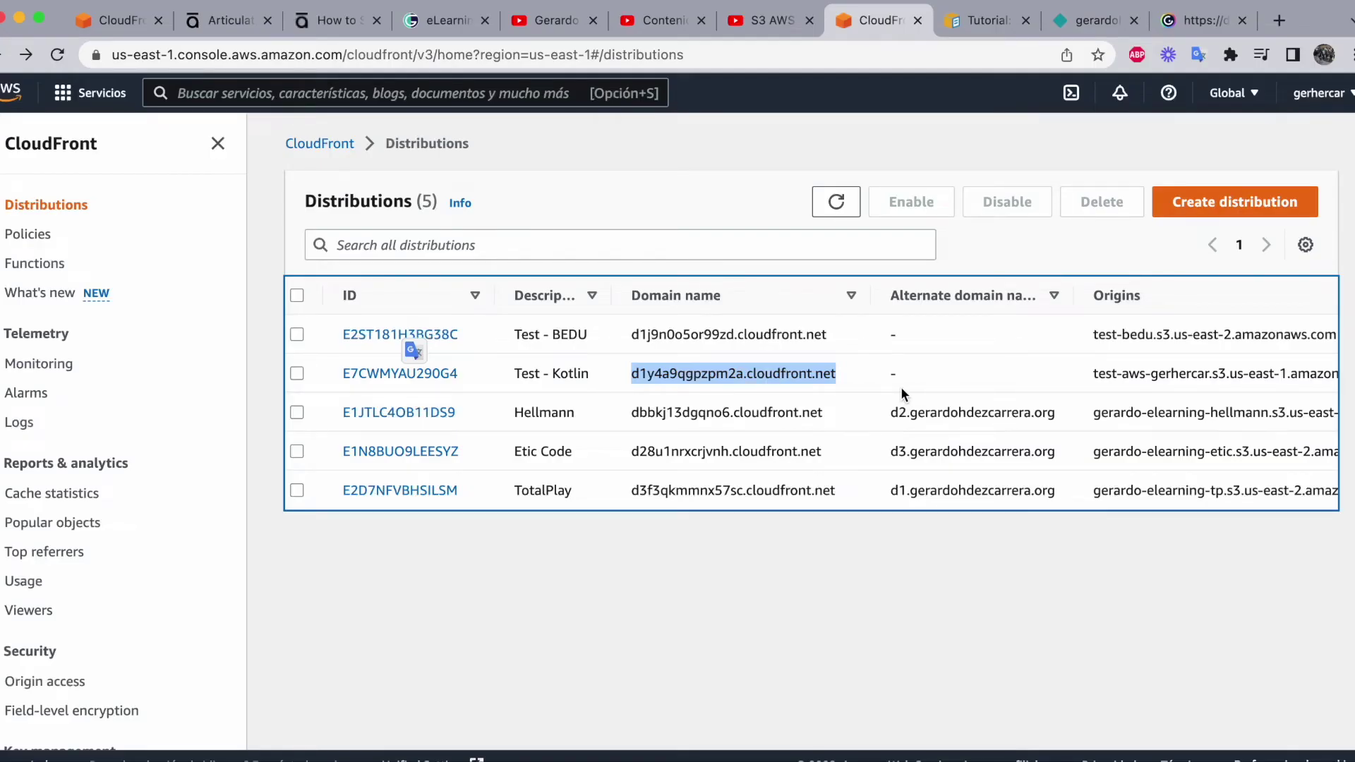
# Step: Refresh the distributions list and check the origin, status and last modified date of the Test - Kotlin distribution
pyautogui.hscroll(5, 900, 387)
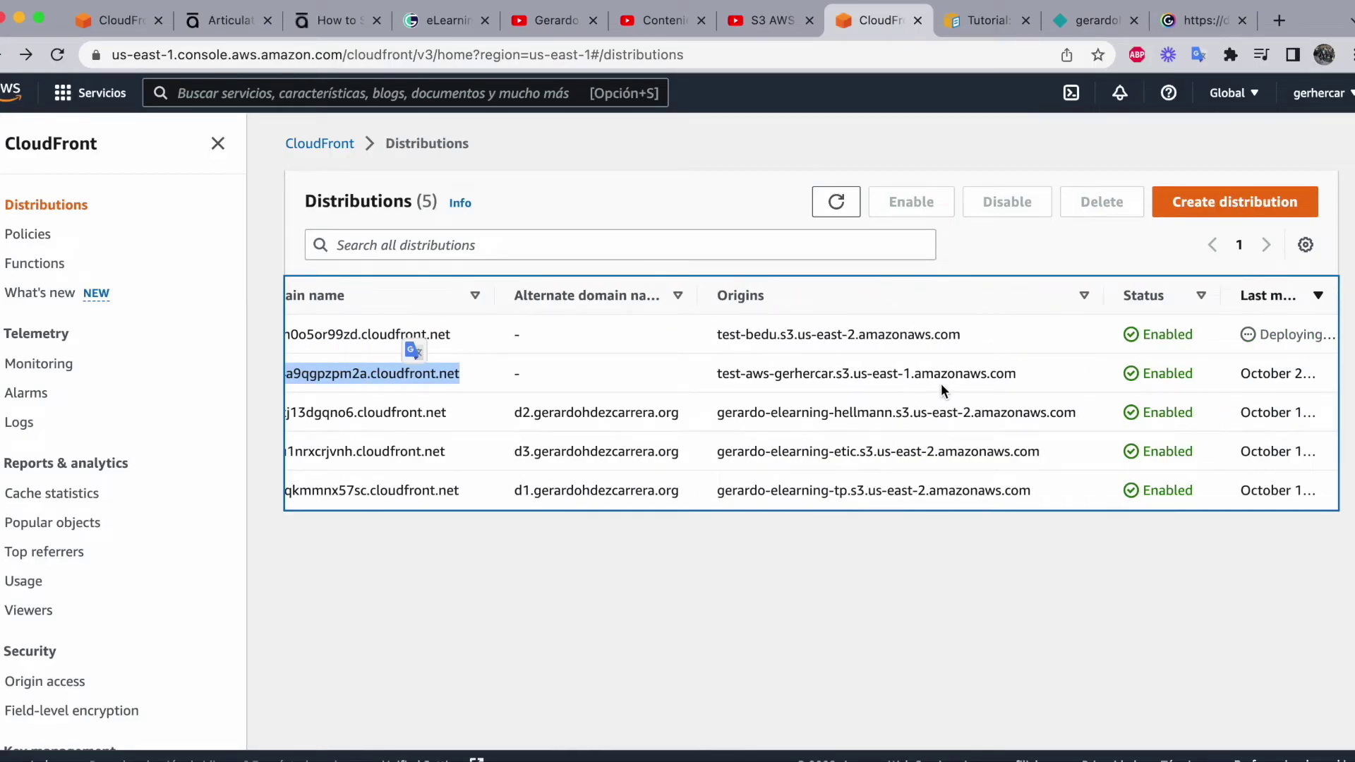
pyautogui.hscroll(-5, 941, 384)
pyautogui.click(833, 205)
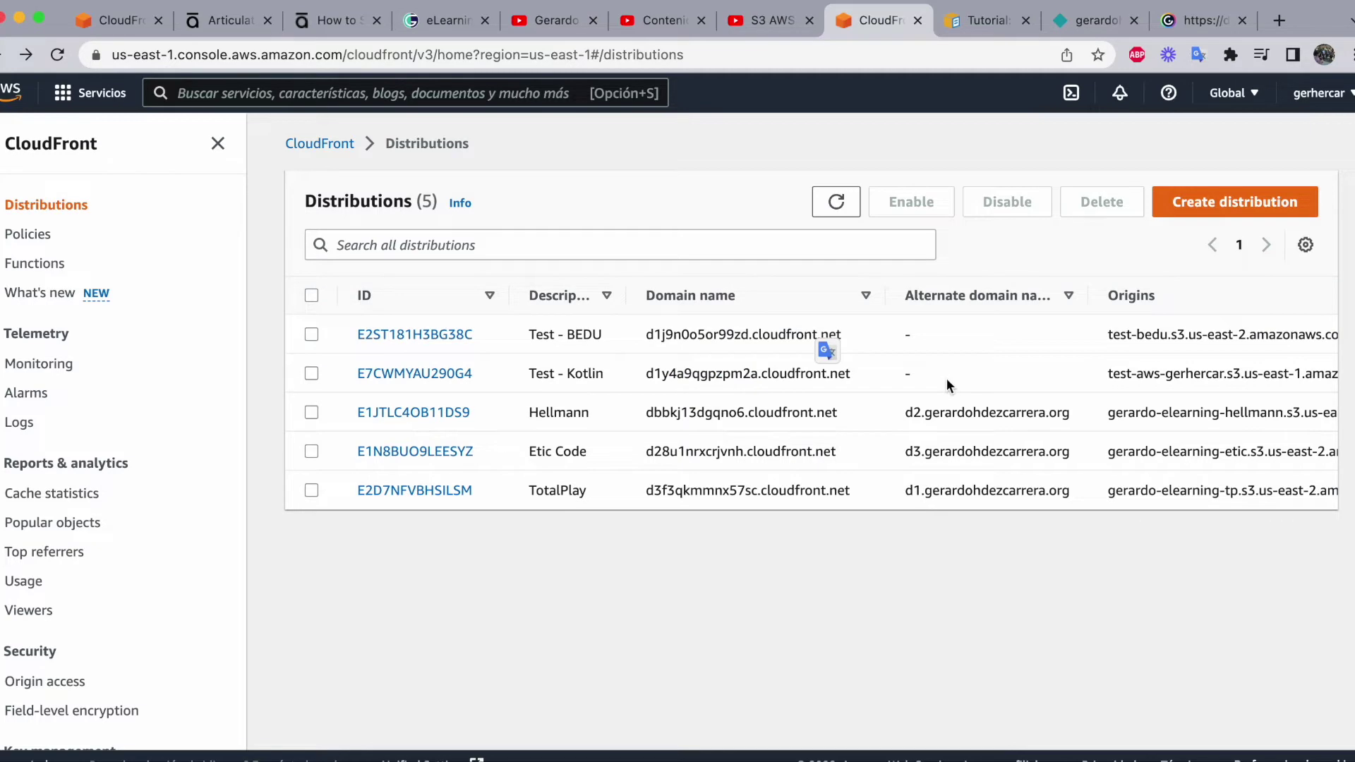
pyautogui.hscroll(5, 947, 385)
pyautogui.hscroll(-5, 946, 379)
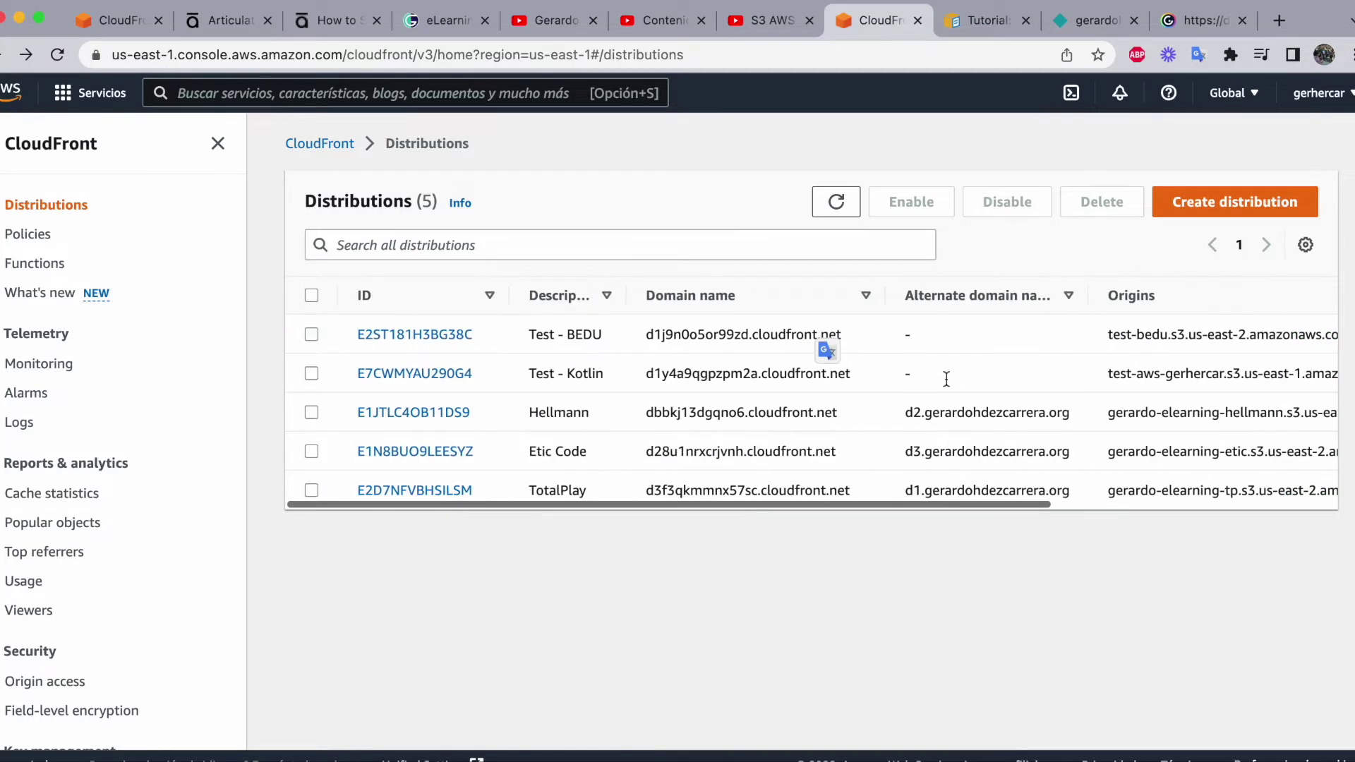
pyautogui.hscroll(5, 946, 378)
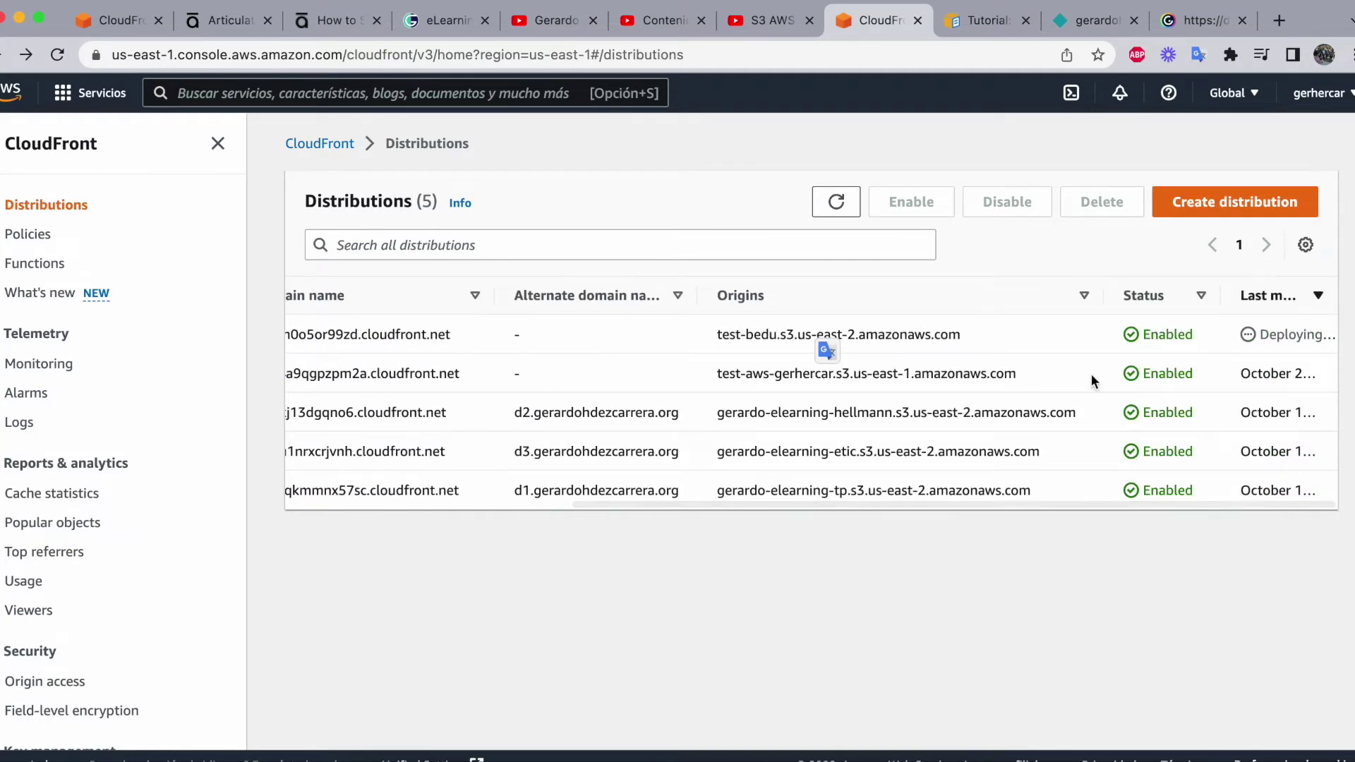
pyautogui.tripleClick(1251, 373)
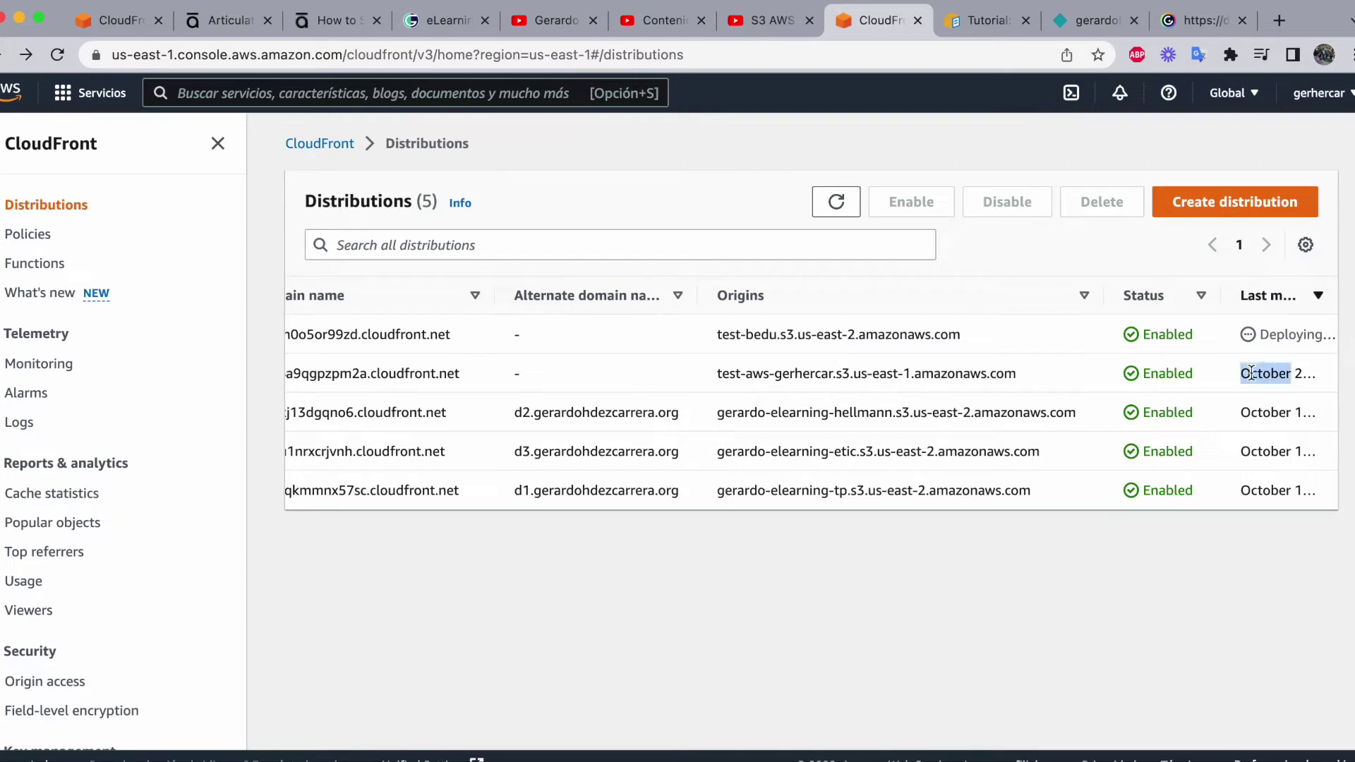
pyautogui.hscroll(-5, 1250, 373)
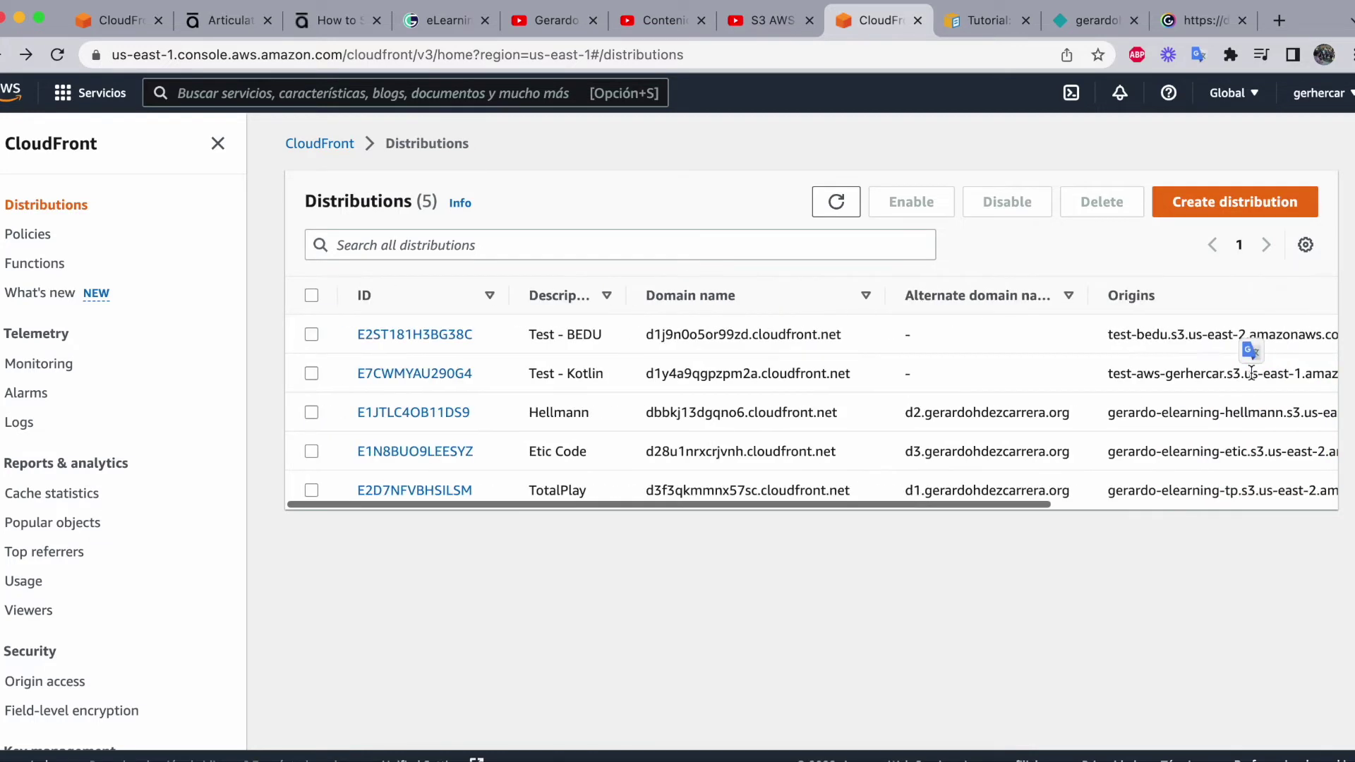
# Step: Copy the Test - Kotlin distribution's domain name and load it in a new browser tab
pyautogui.doubleClick(714, 366)
pyautogui.press('super+c')
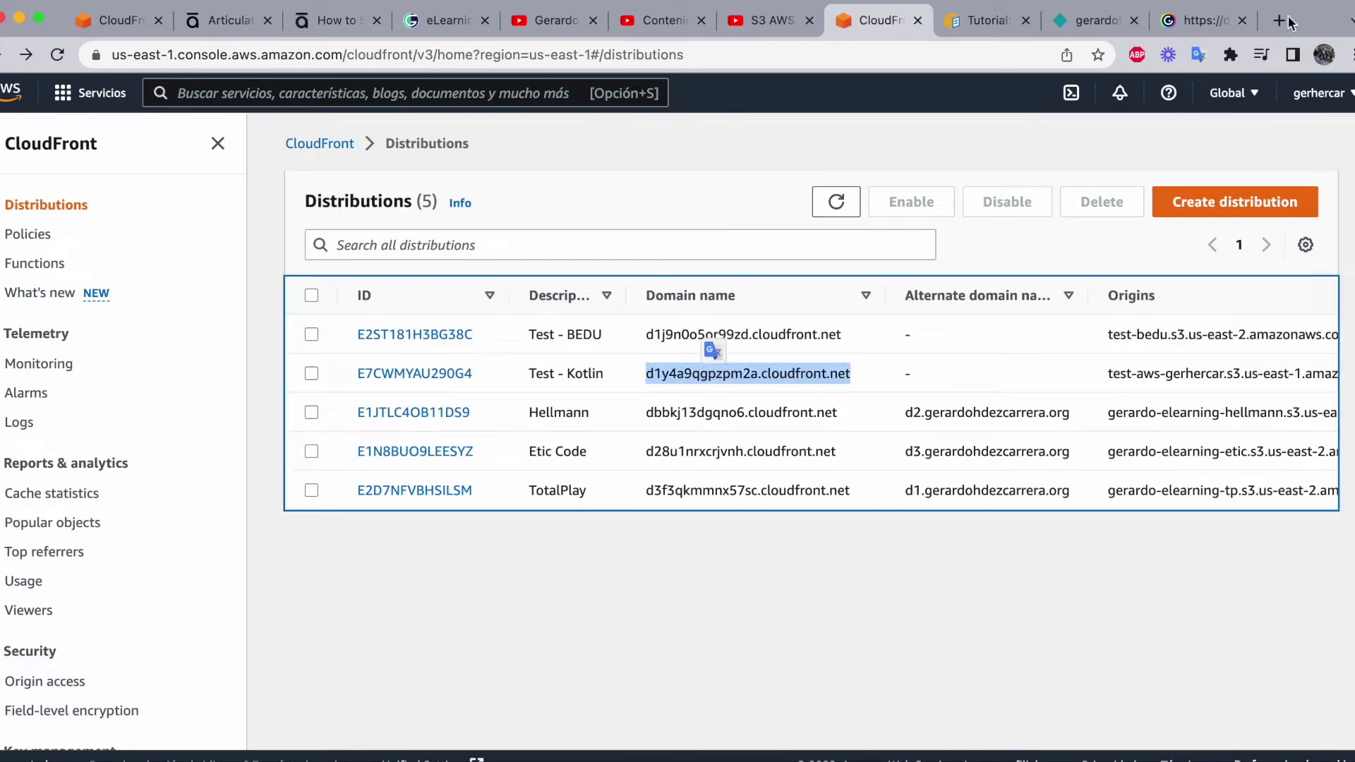
pyautogui.click(1284, 22)
pyautogui.press('super+v')
pyautogui.press('Return')
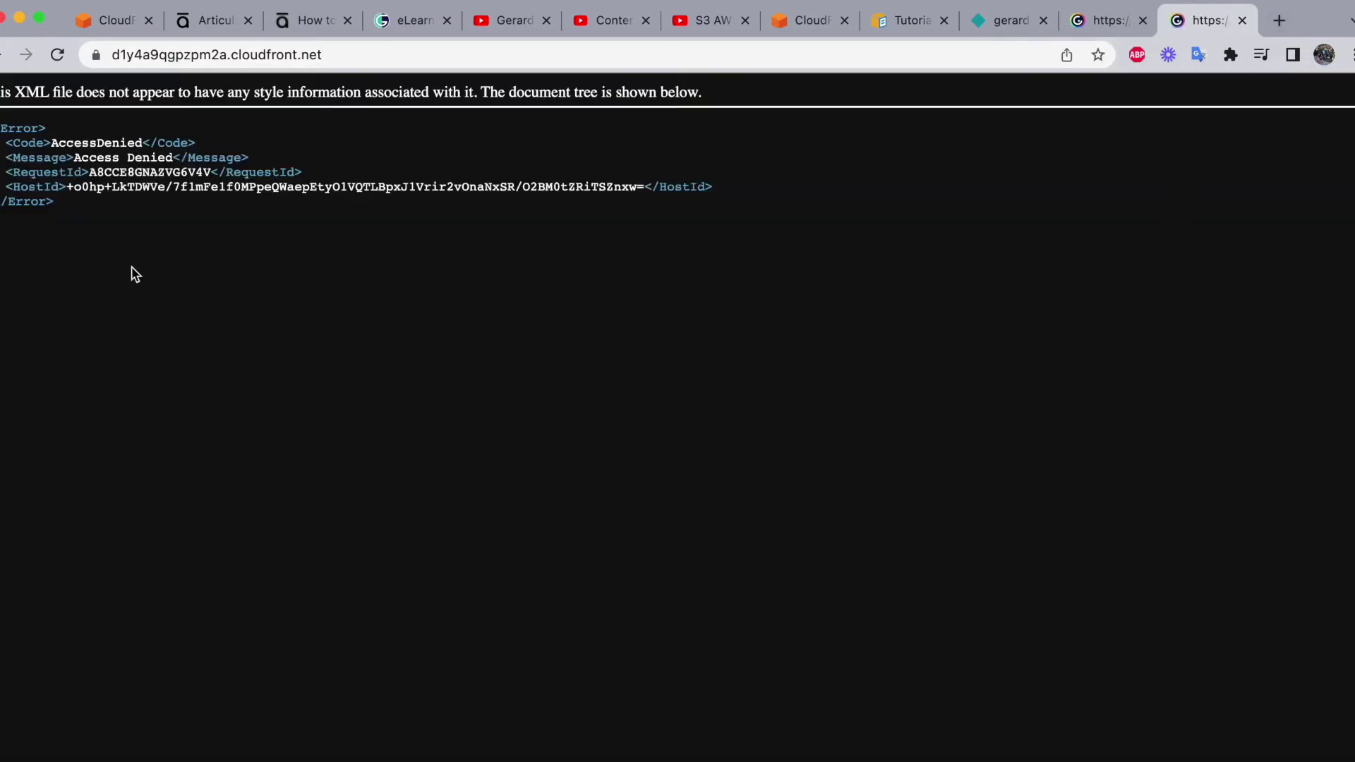
# Step: Examine the XML response from the Test - Kotlin domain and copy its full text
pyautogui.moveTo(101, 245); pyautogui.dragTo(10, 129)
pyautogui.click(65, 218)
pyautogui.click(90, 206)
pyautogui.press('super+a')
pyautogui.click(134, 286)
pyautogui.moveTo(133, 227); pyautogui.dragTo(4, 93)
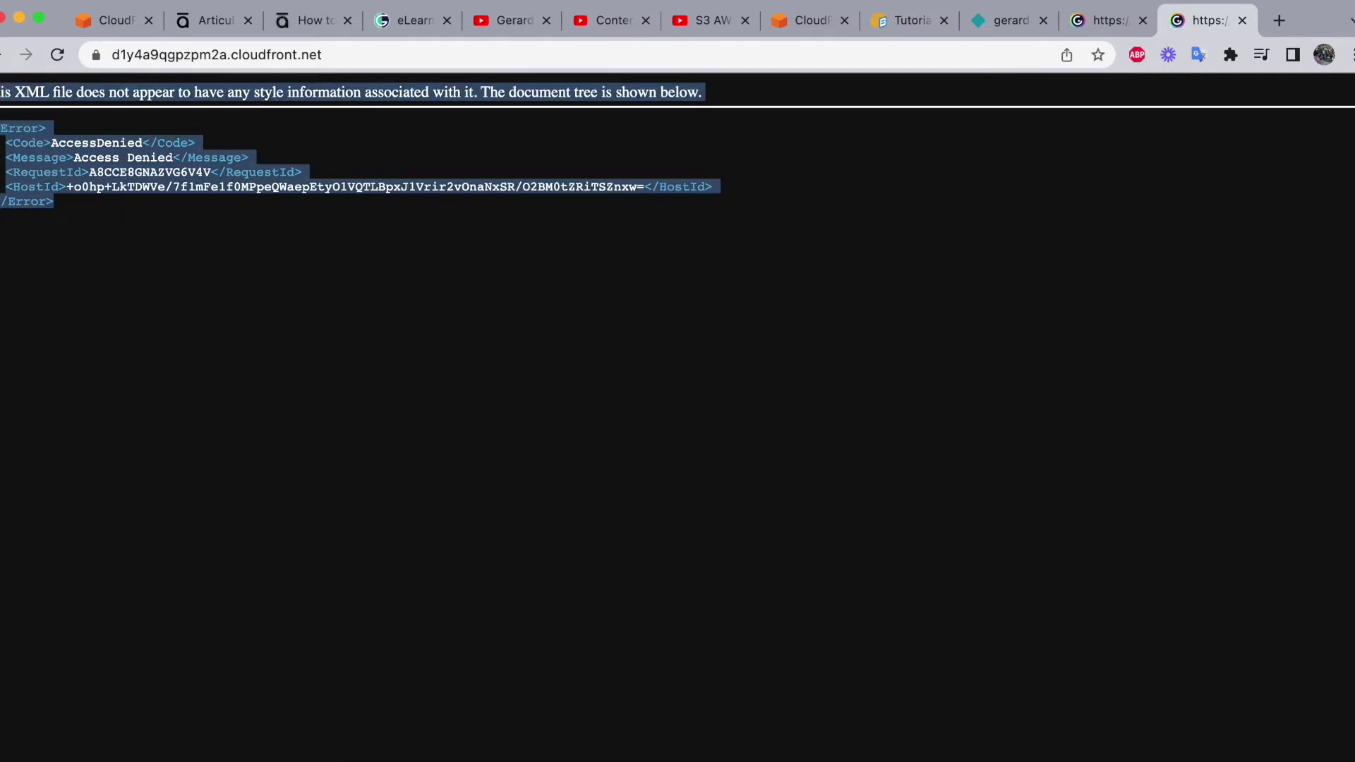
pyautogui.press('super+c')
pyautogui.click(66, 210)
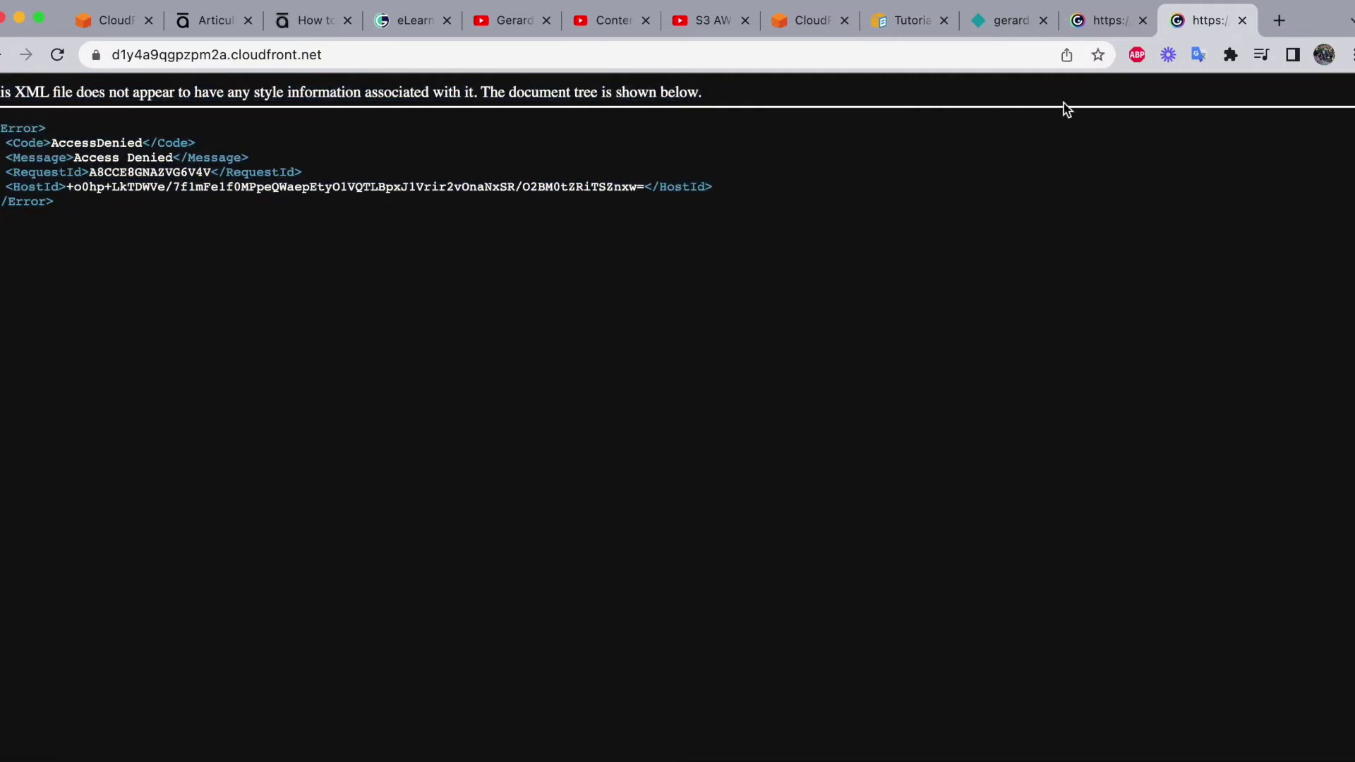
# Step: Review the public access block setting in the permissions of the test-aws-gerhercar bucket
pyautogui.click(988, 29)
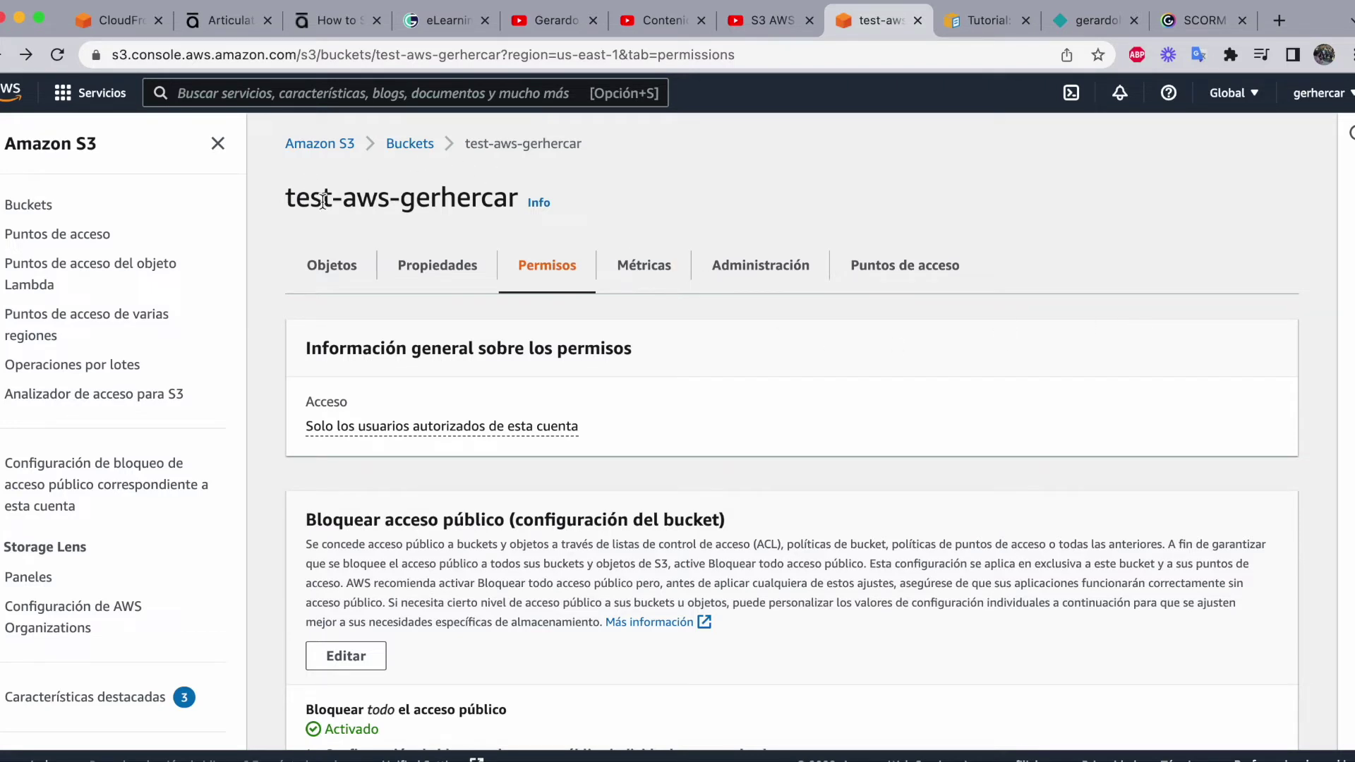
pyautogui.moveTo(281, 200); pyautogui.dragTo(514, 218)
pyautogui.click(624, 212)
pyautogui.scroll(-3, 594, 488)
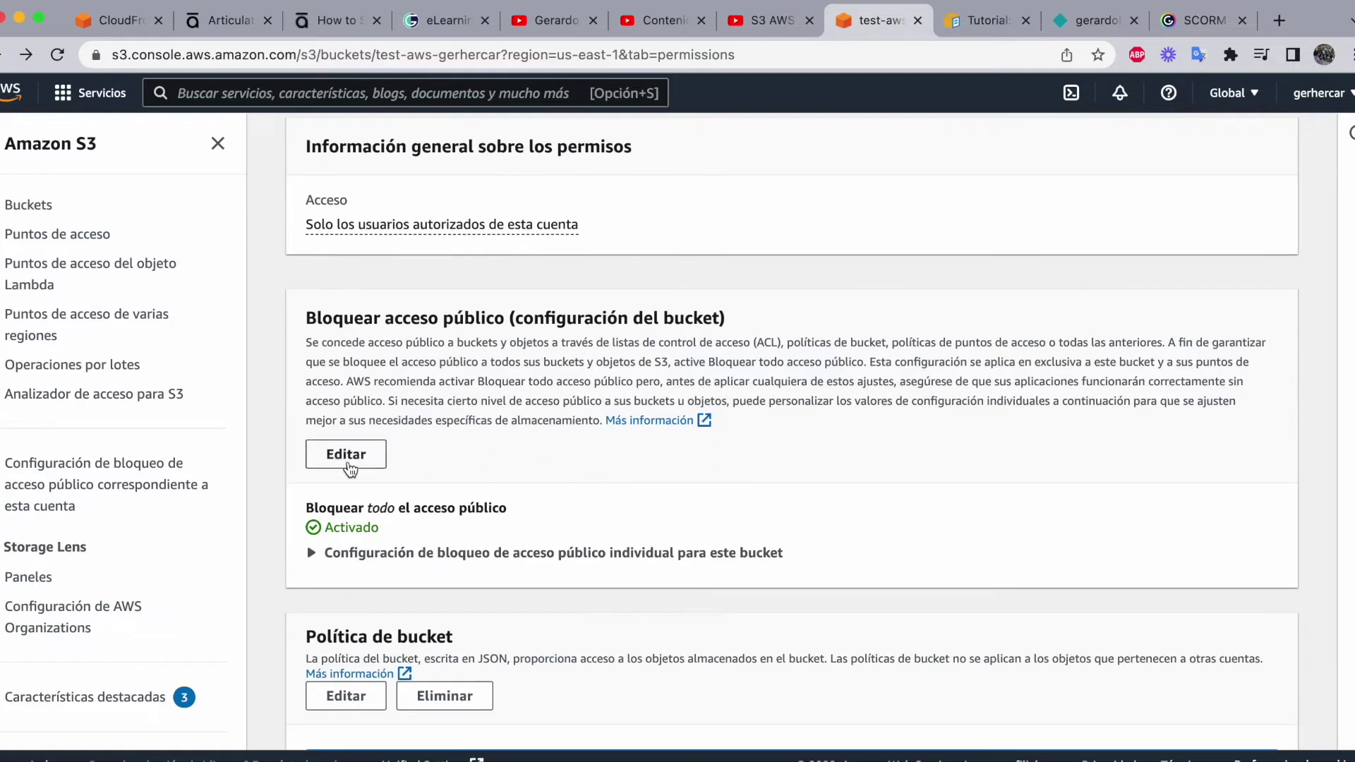
pyautogui.moveTo(296, 508); pyautogui.dragTo(393, 529)
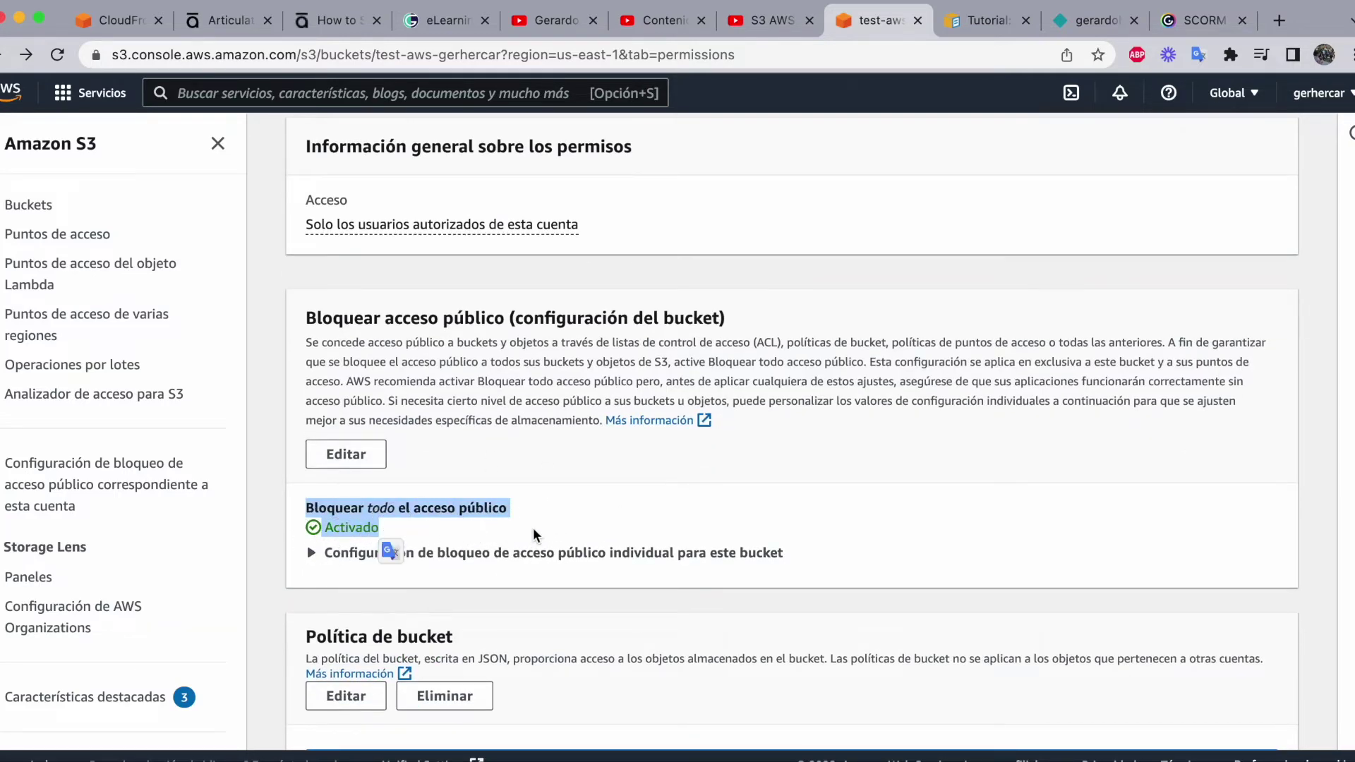
pyautogui.scroll(-3, 533, 534)
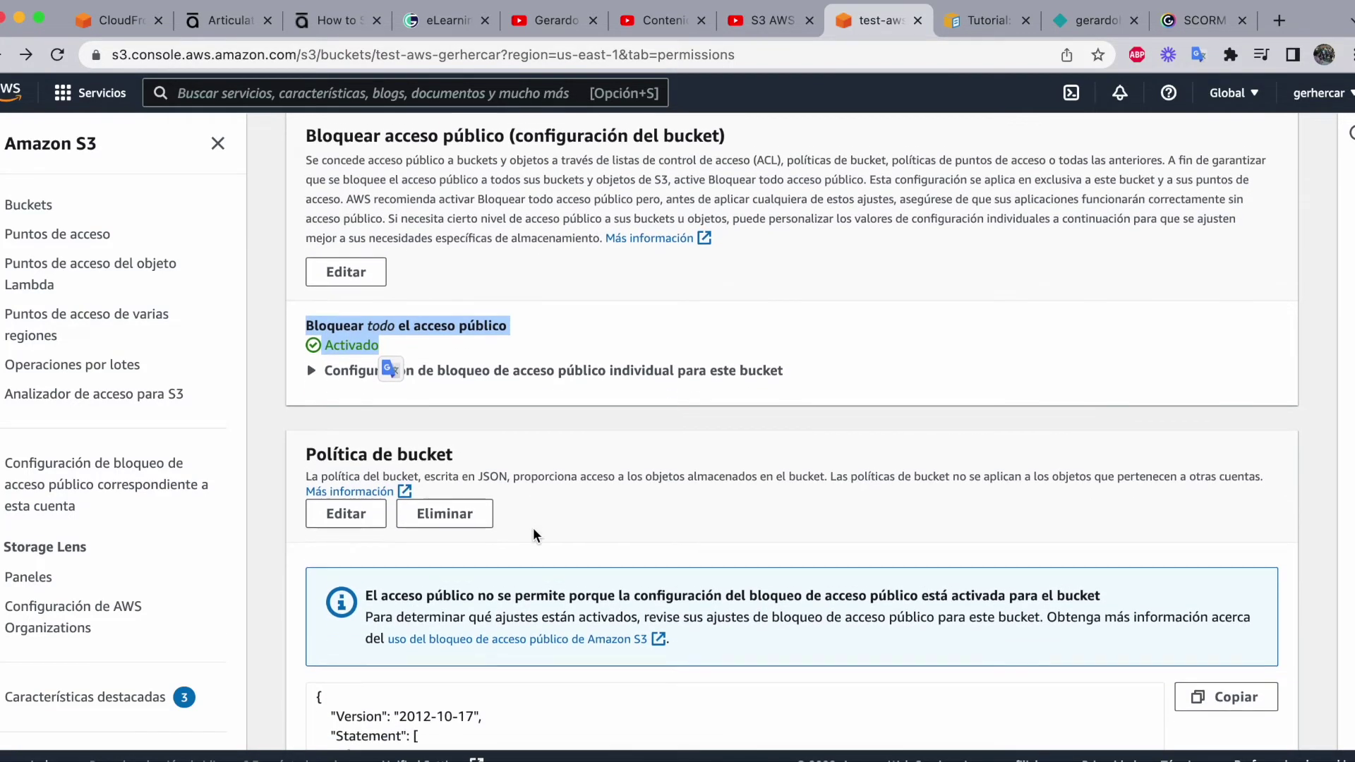
pyautogui.scroll(-3, 533, 534)
# Step: Edit the bucket policy and delete the whole PublicReadGetObject statement, including the empty line it leaves
pyautogui.click(340, 368)
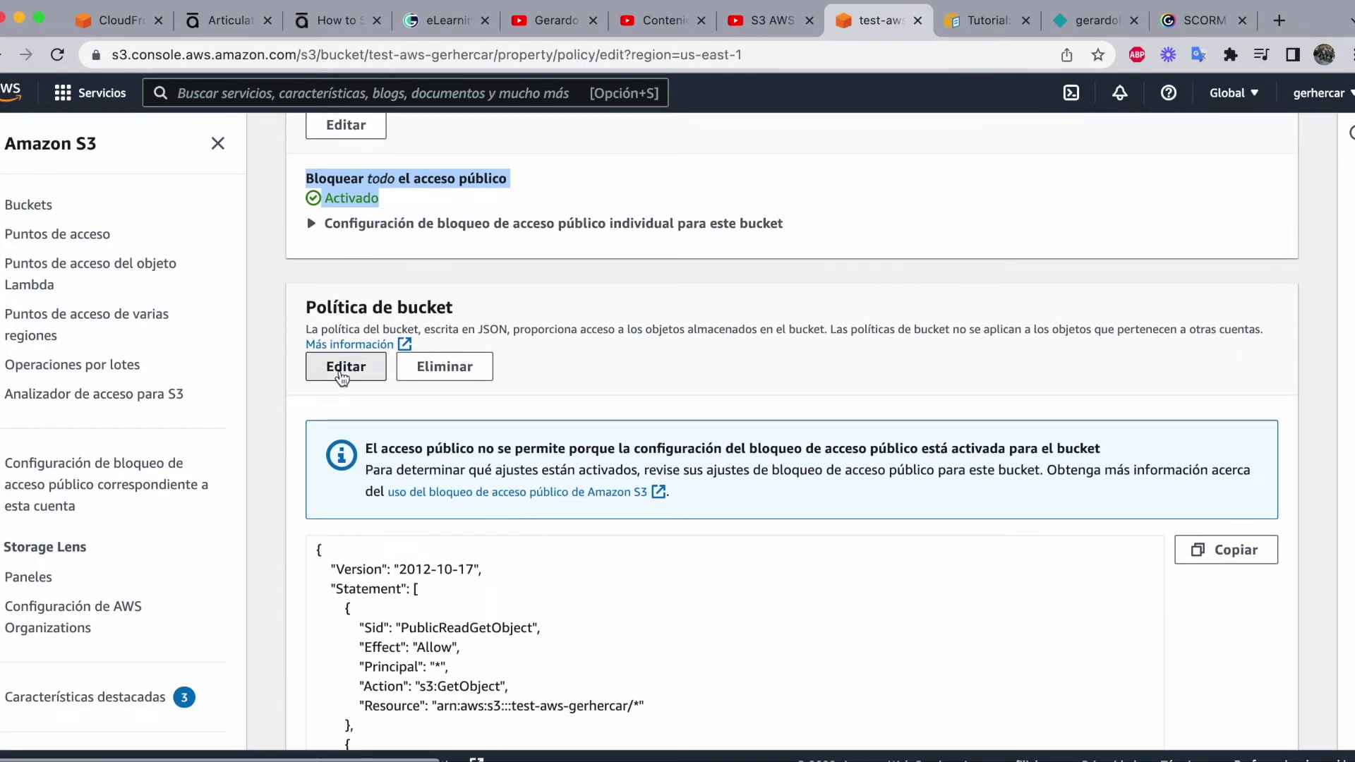
pyautogui.scroll(-2, 644, 557)
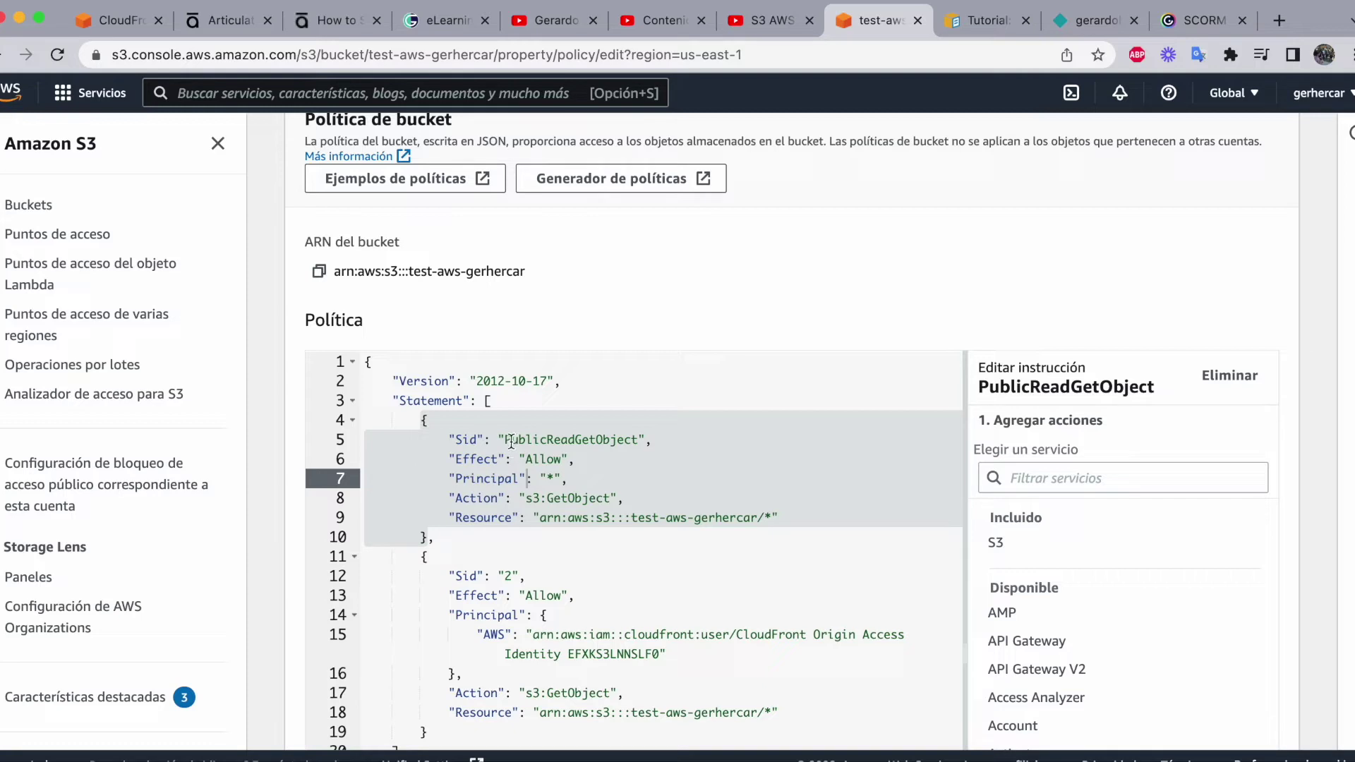
pyautogui.click(477, 440)
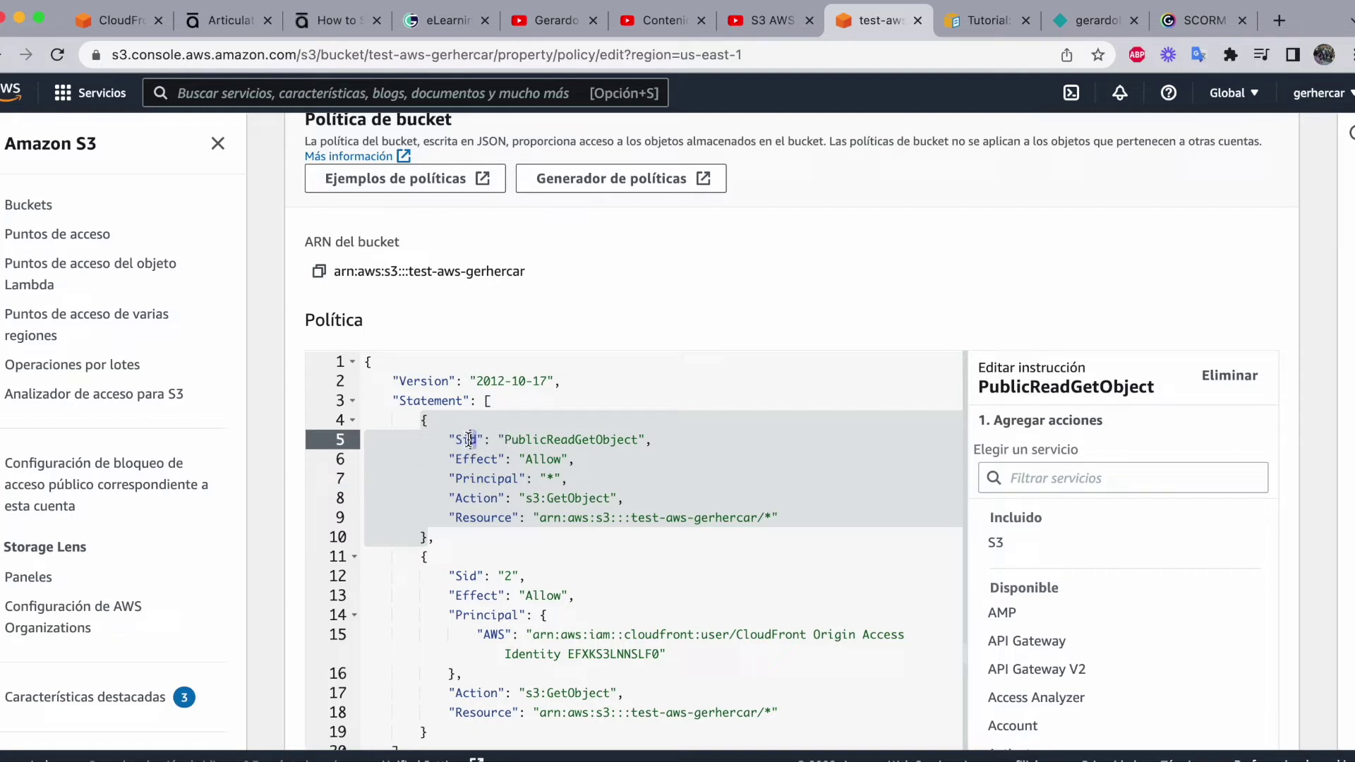
pyautogui.moveTo(506, 438); pyautogui.dragTo(640, 440)
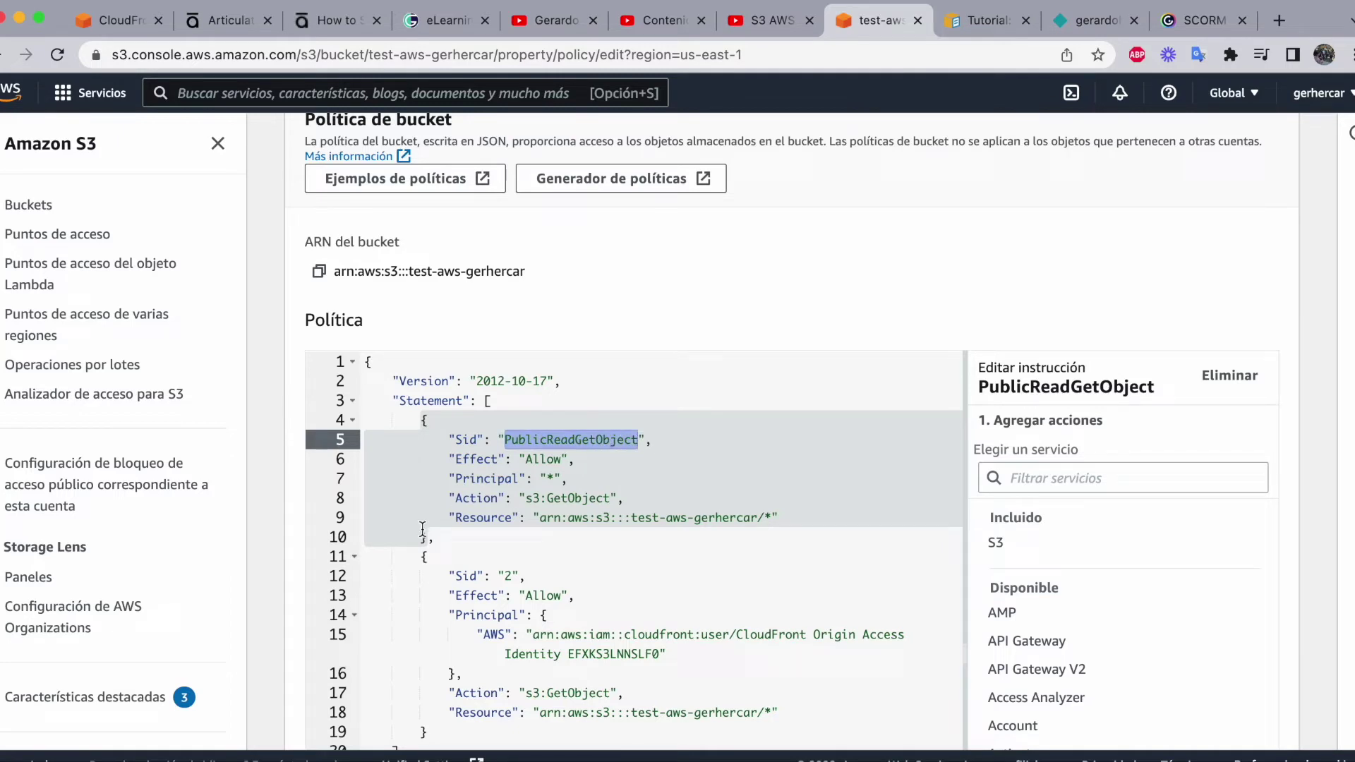
pyautogui.moveTo(447, 542); pyautogui.dragTo(310, 419)
pyautogui.press('BackSpace')
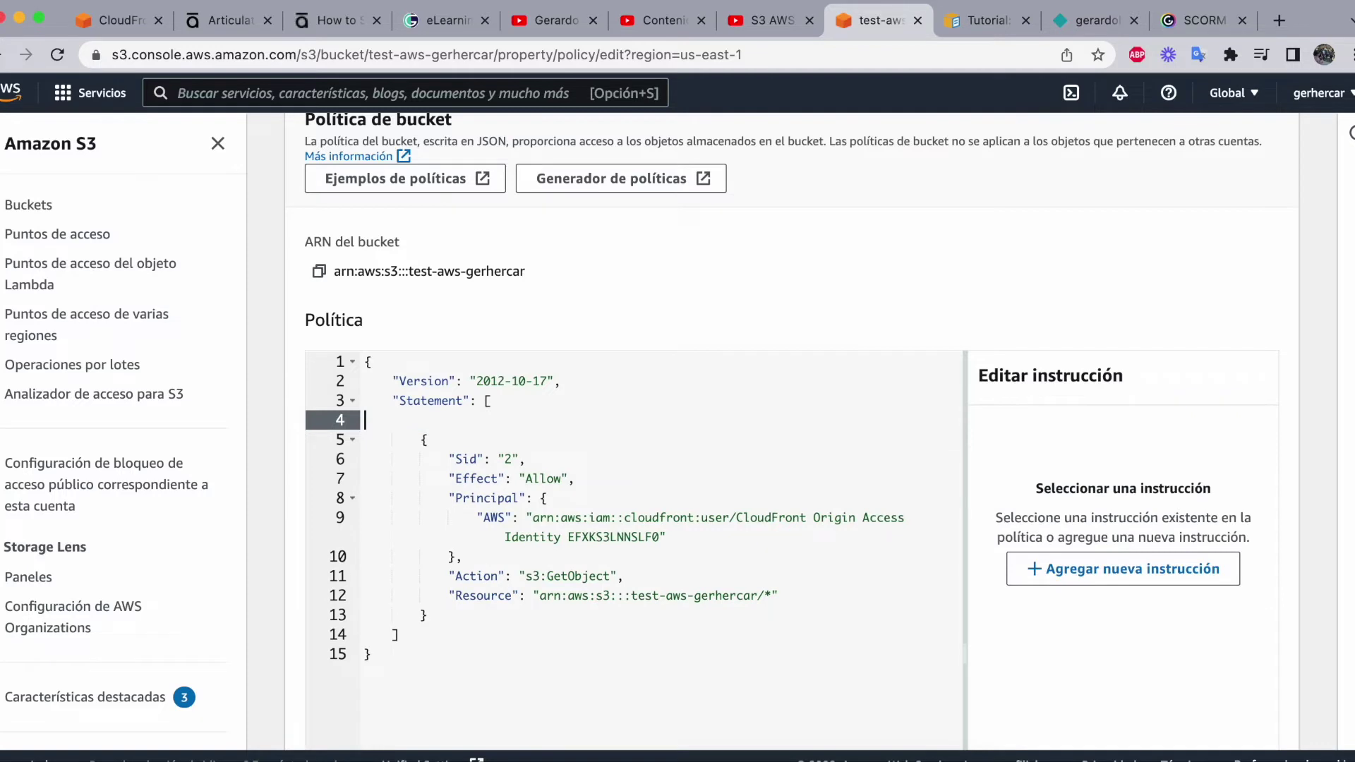
pyautogui.press('BackSpace')
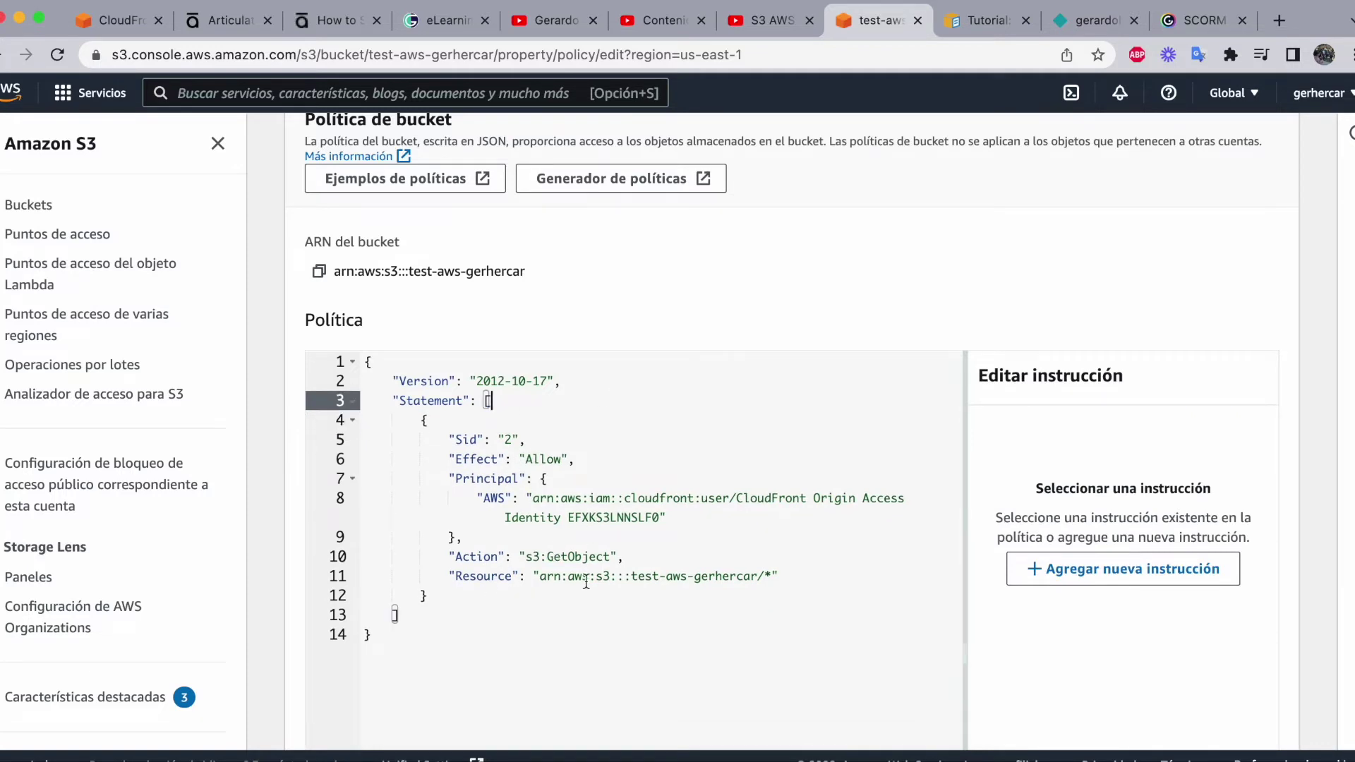
# Step: Check the remaining CloudFront origin access identity statement and save the bucket policy
pyautogui.moveTo(778, 576); pyautogui.dragTo(395, 418)
pyautogui.click(577, 499)
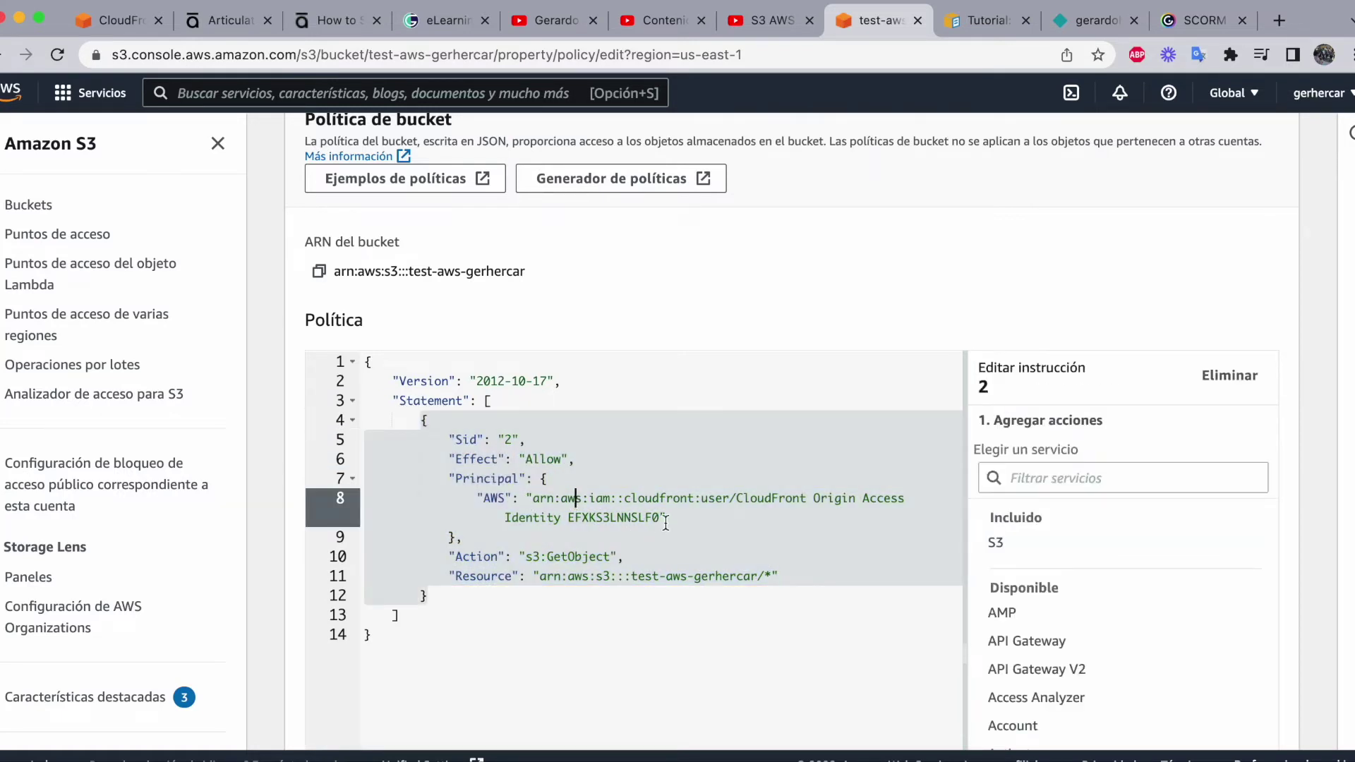
pyautogui.scroll(-5, 666, 522)
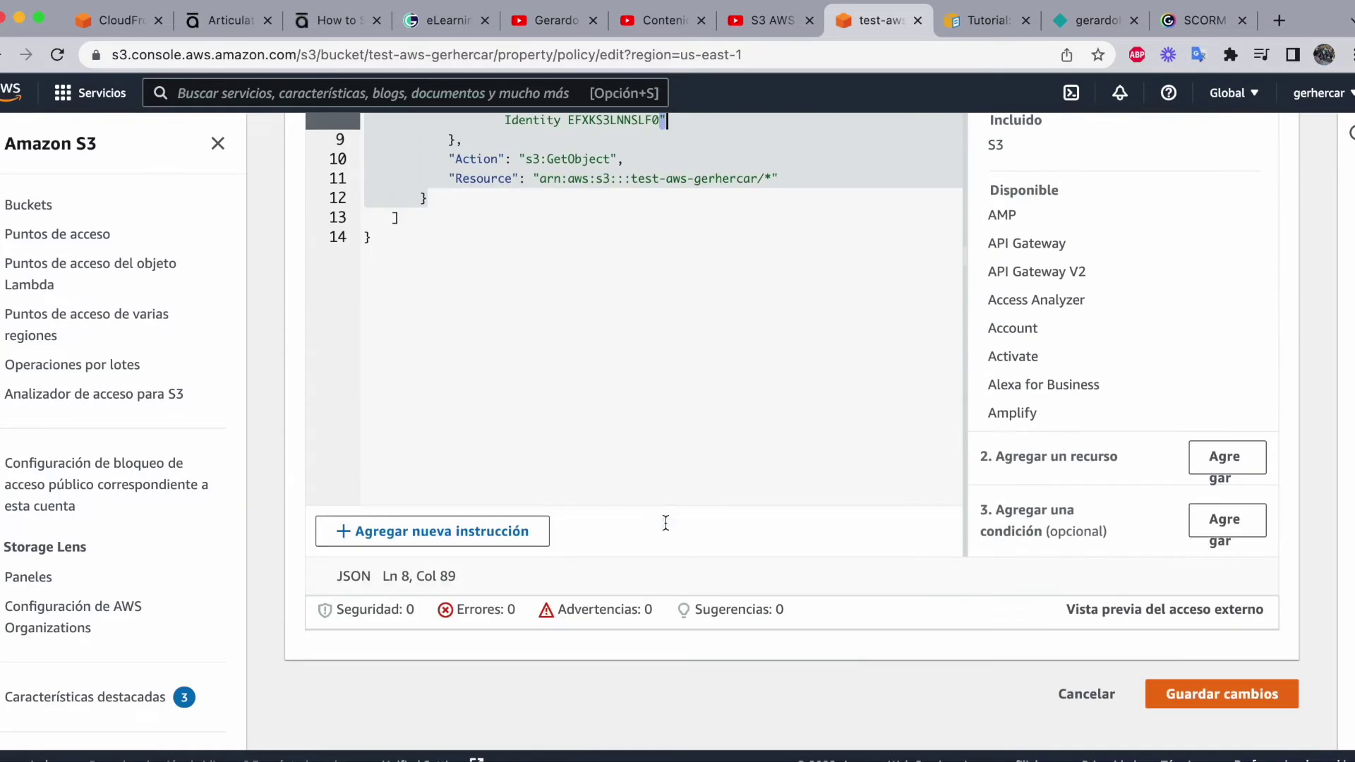
pyautogui.click(1211, 718)
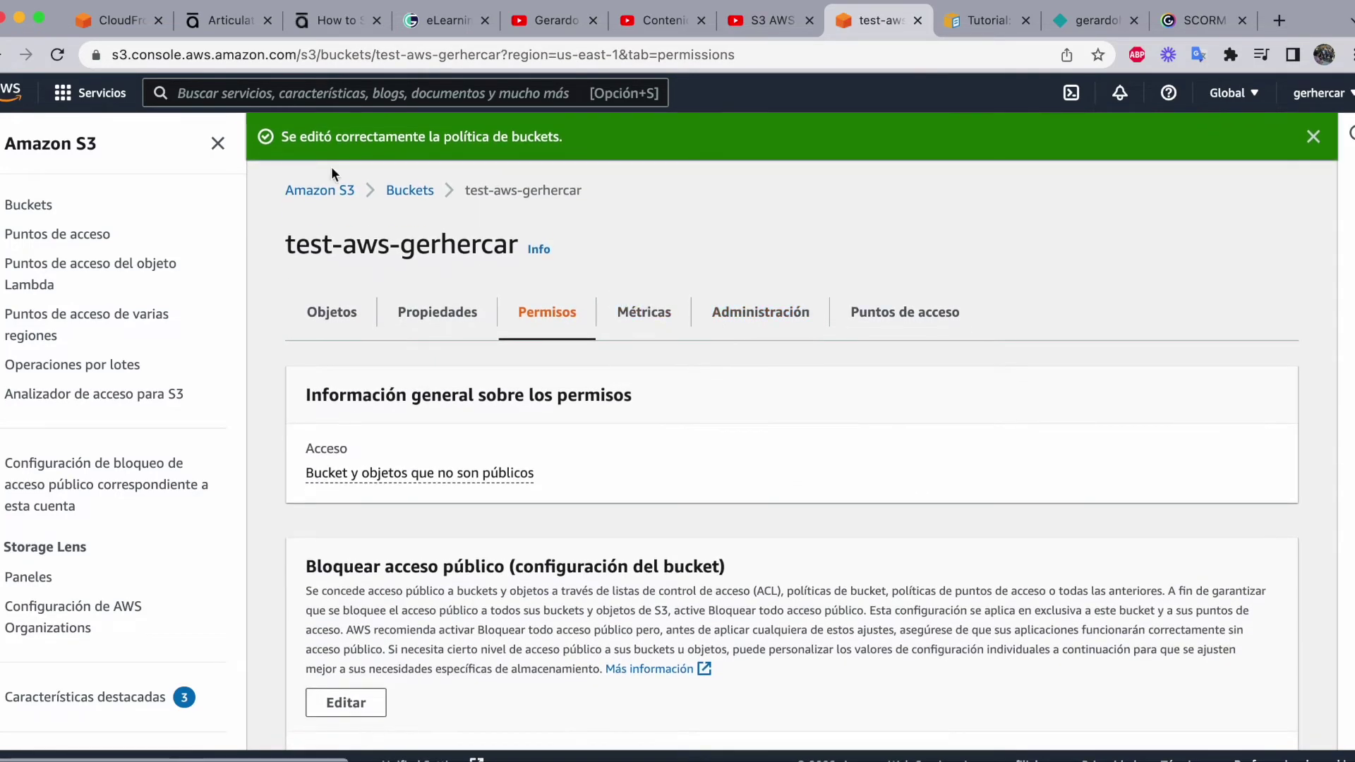
# Step: Return to the CloudFront distributions list and check the origins and status of the listed distributions
pyautogui.click(12, 92)
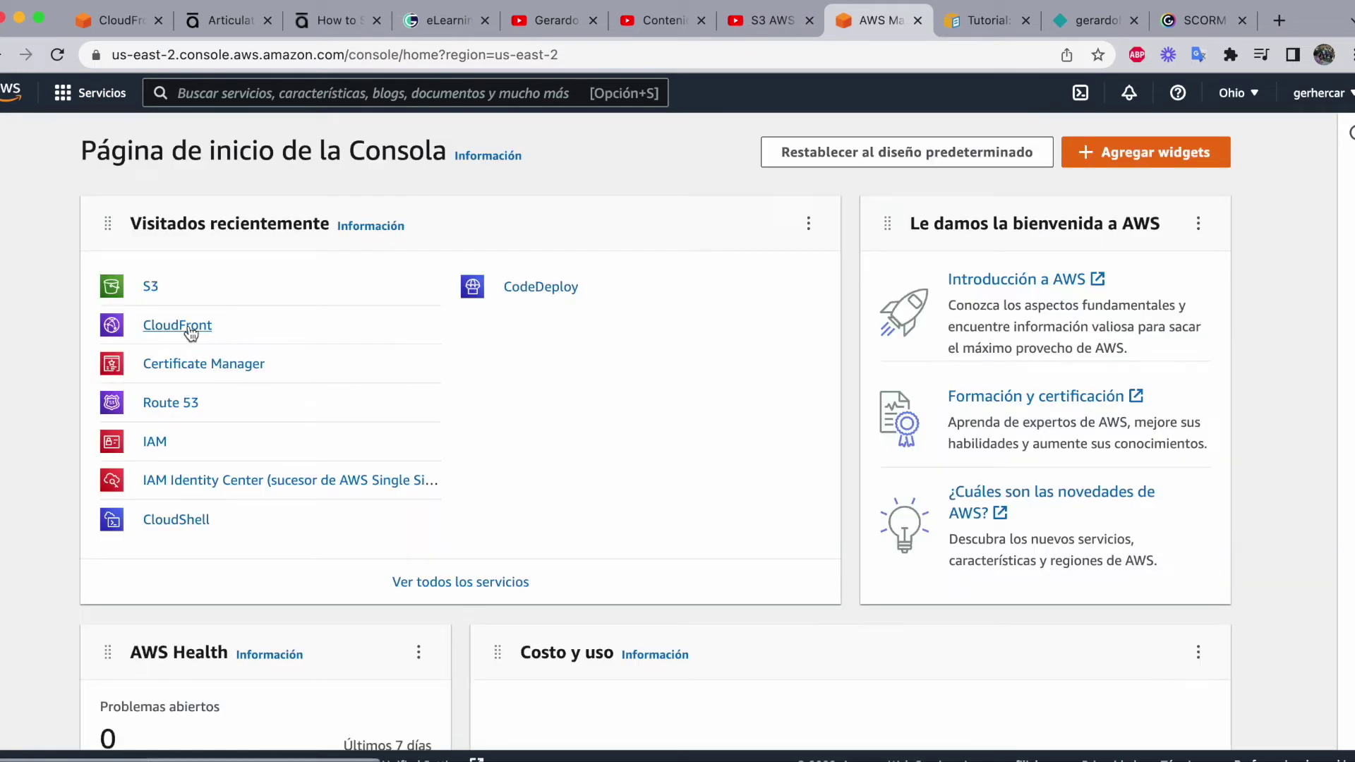
pyautogui.click(177, 326)
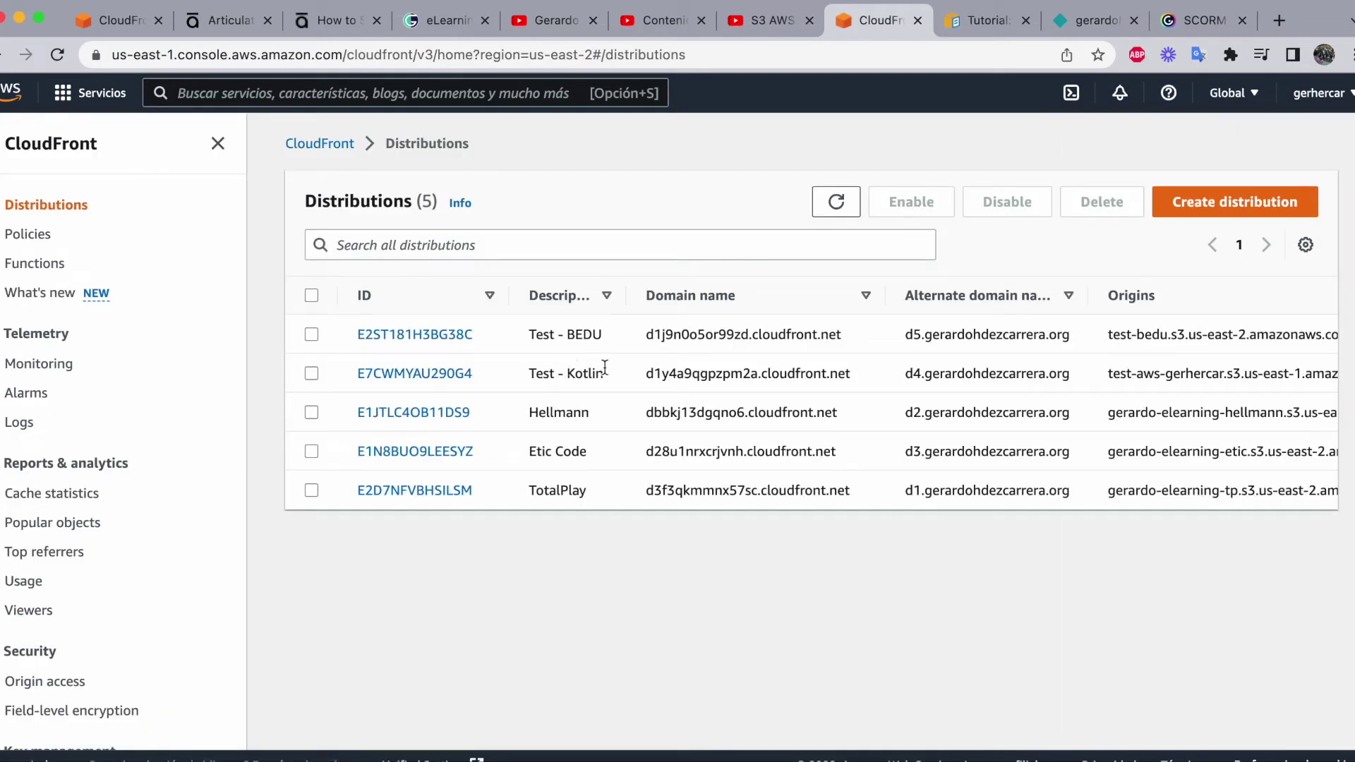
pyautogui.hscroll(5, 611, 369)
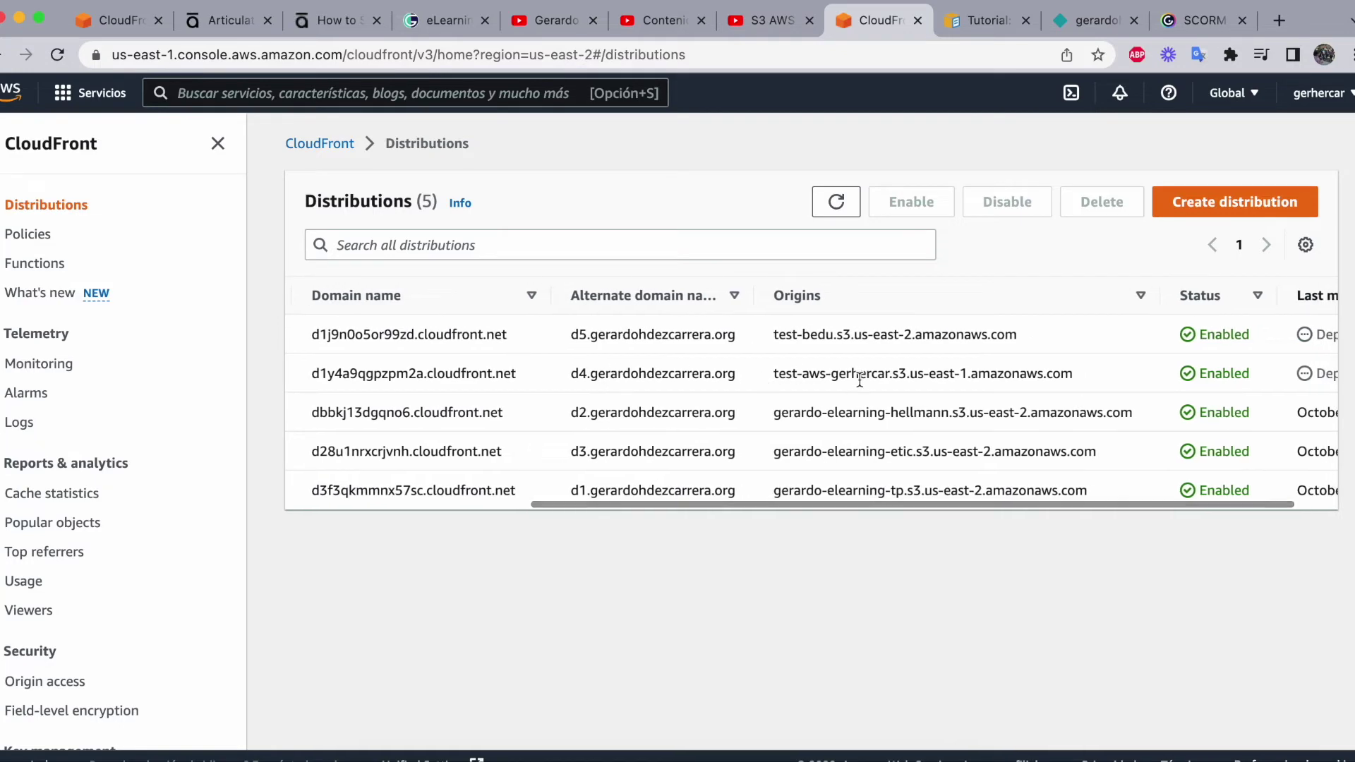
pyautogui.hscroll(-5, 756, 377)
# Step: Copy the Test - Kotlin domain name again and load it in a new browser tab to retest access
pyautogui.tripleClick(702, 374)
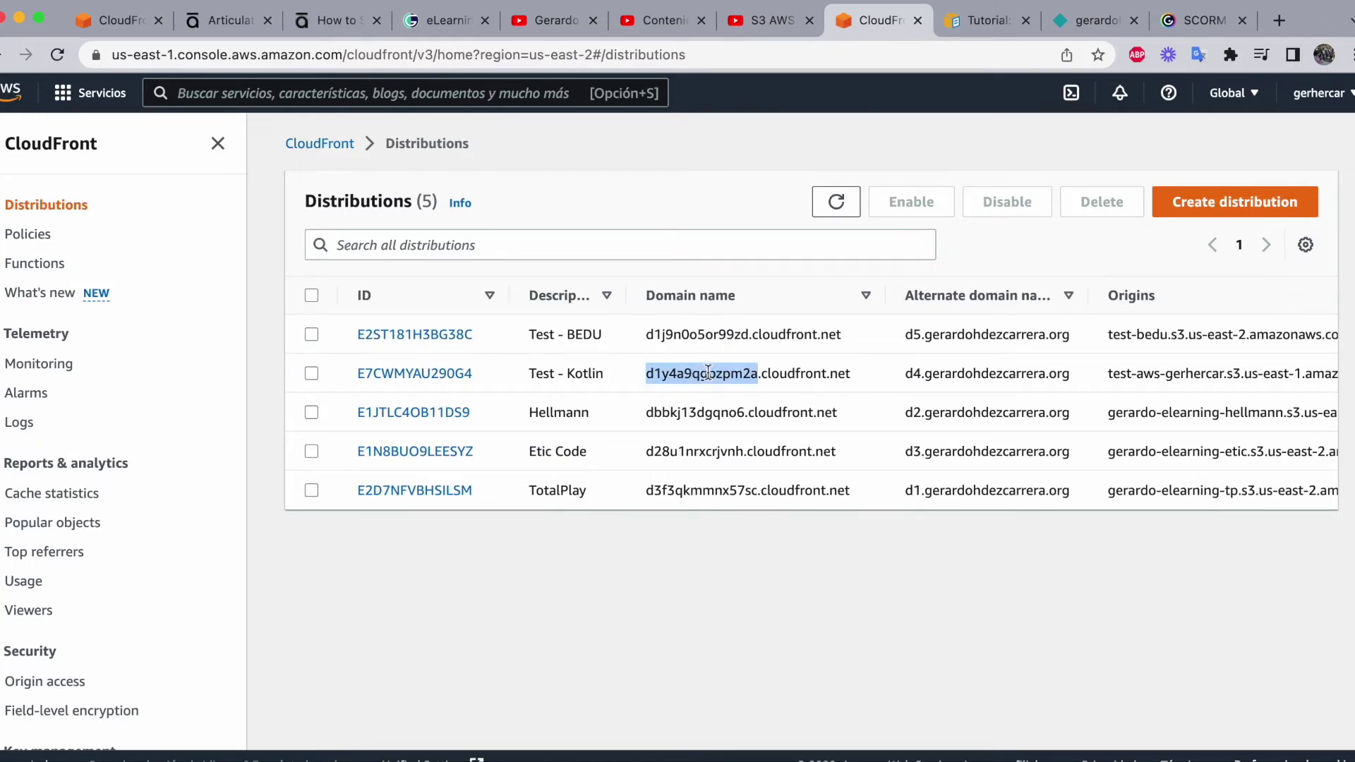
pyautogui.press('super+c')
pyautogui.click(1279, 20)
pyautogui.press('super+v')
pyautogui.press('Return')
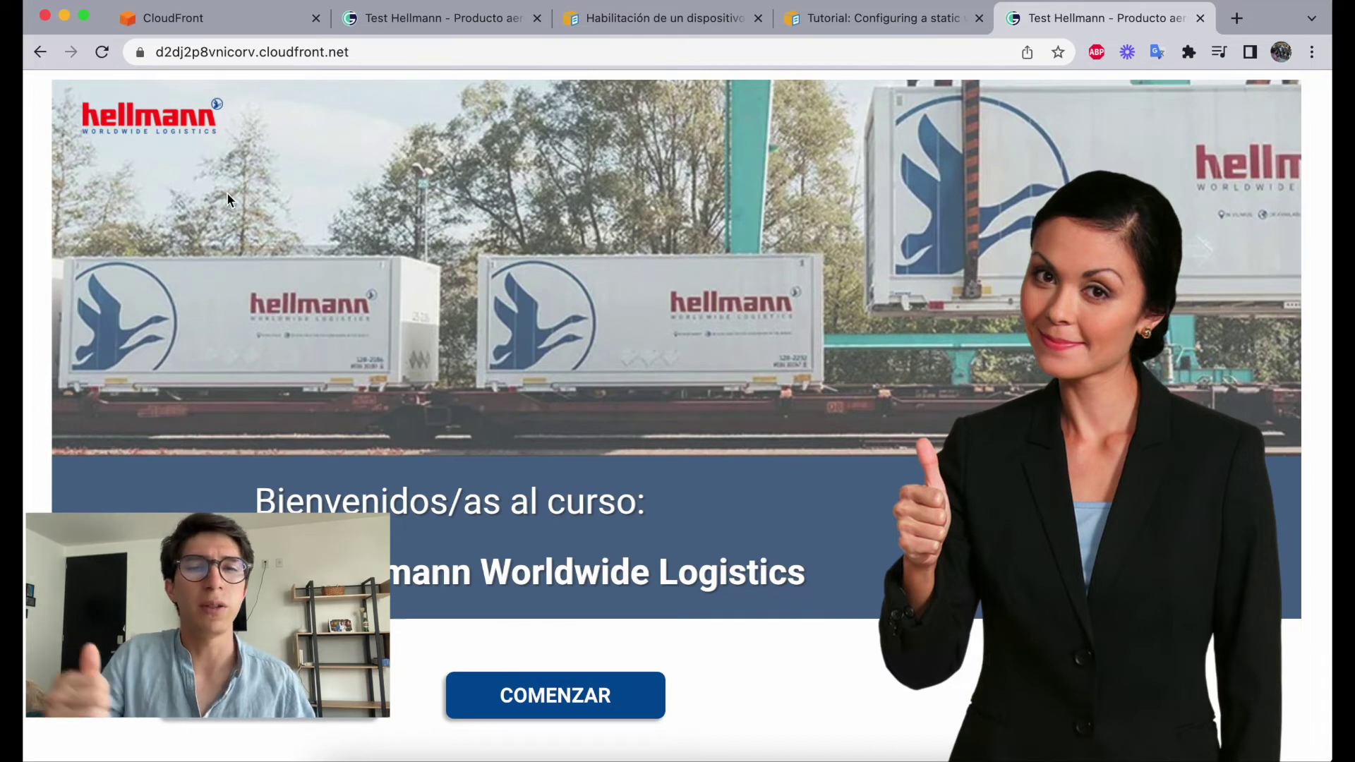
# Step: Inspect the connection security of the d2dj2p8vnicorv.cloudfront.net course page and view its certificate details
pyautogui.click(140, 52)
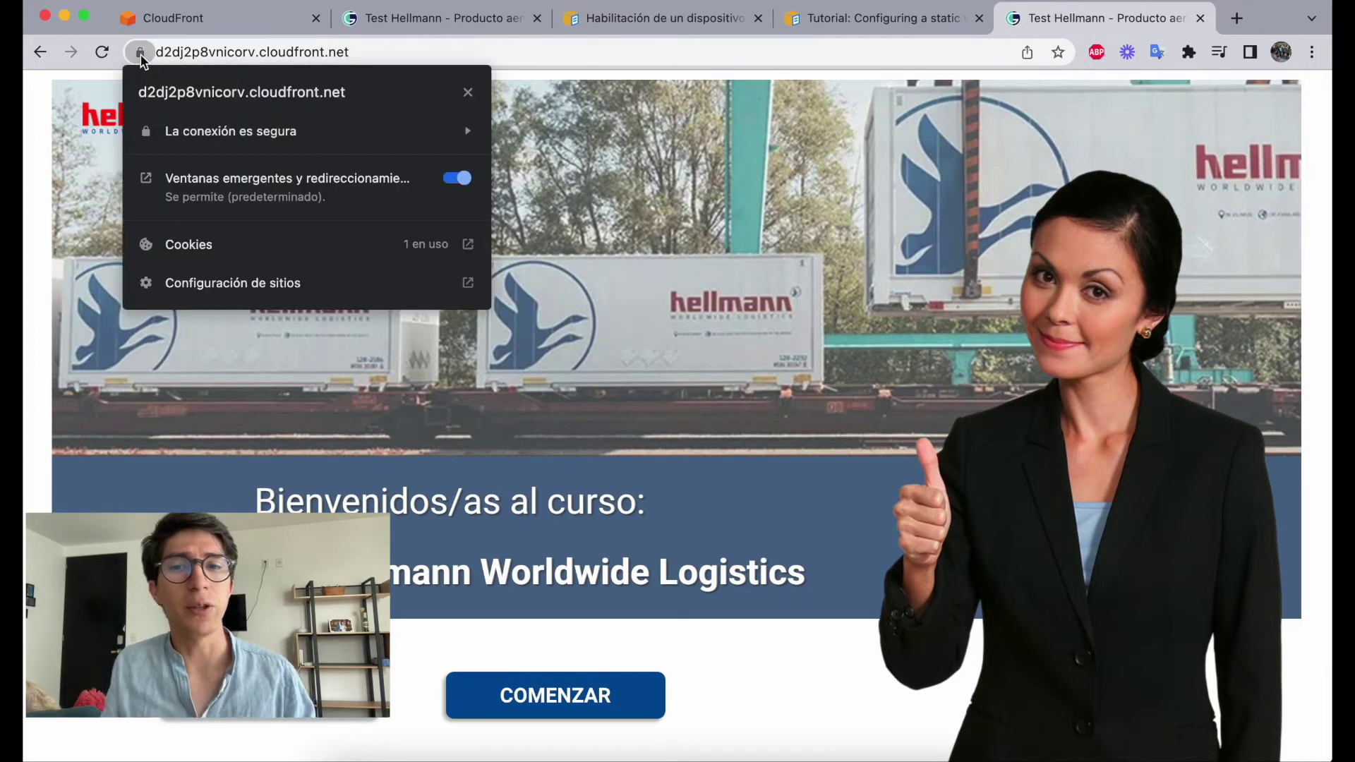
pyautogui.click(270, 133)
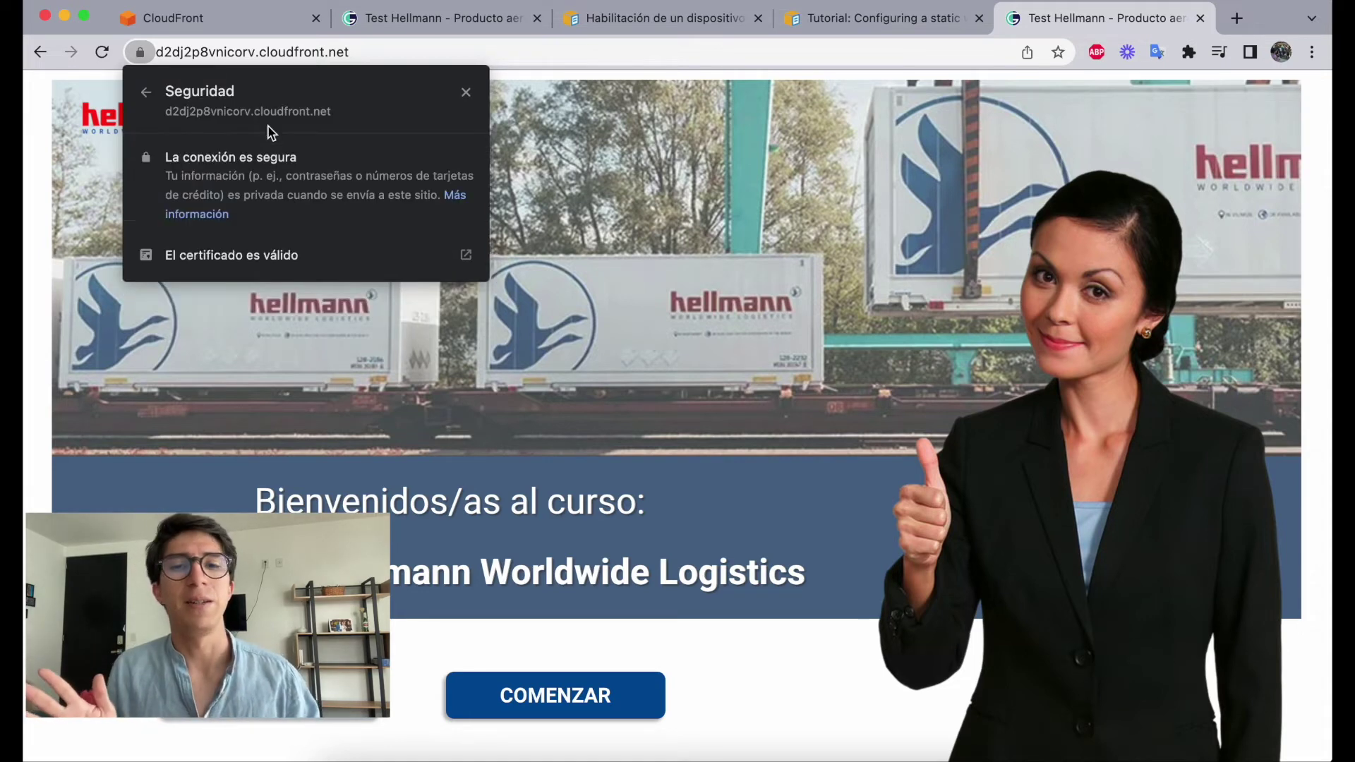
pyautogui.click(371, 258)
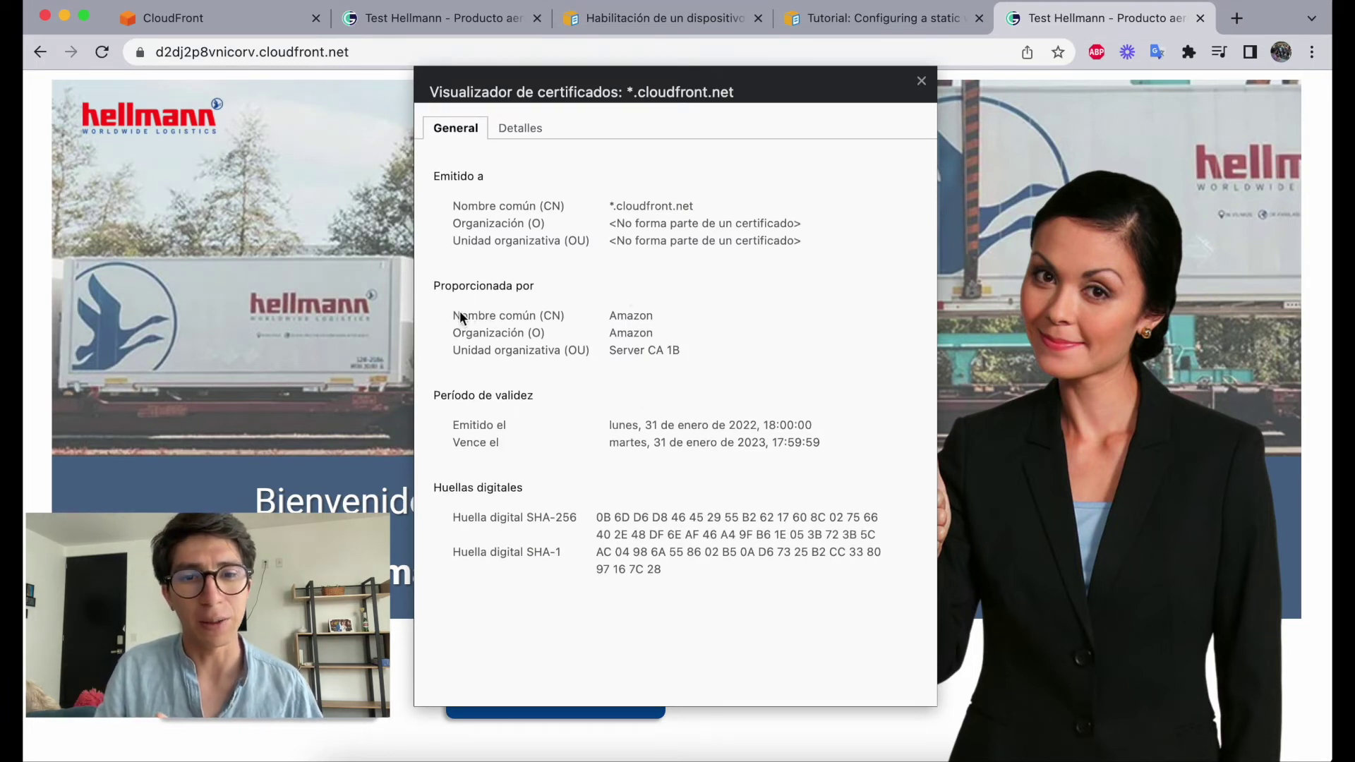
# Step: Check who issued the certificate, close its viewer, and reload the S3 website endpoint page to retest direct access
pyautogui.moveTo(433, 294); pyautogui.dragTo(689, 357)
pyautogui.click(690, 364)
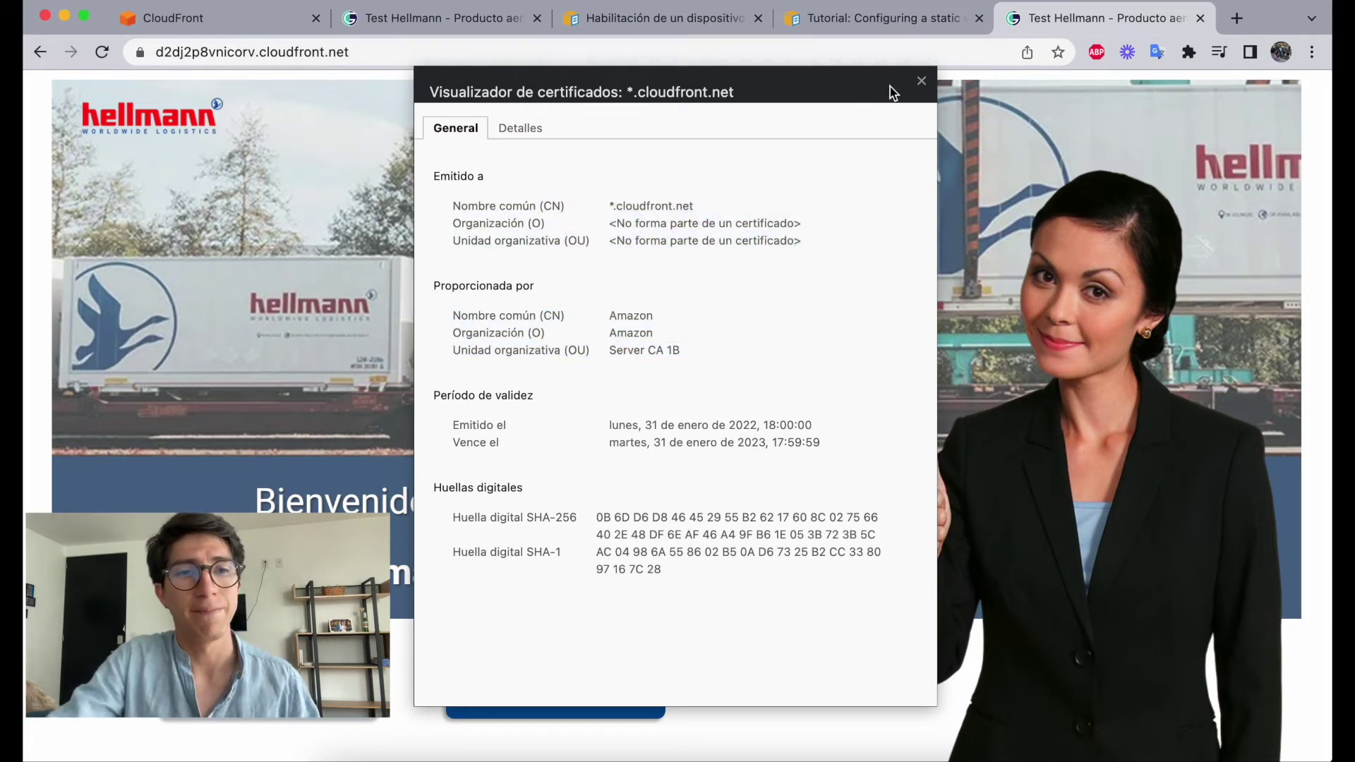
pyautogui.click(921, 81)
pyautogui.click(454, 18)
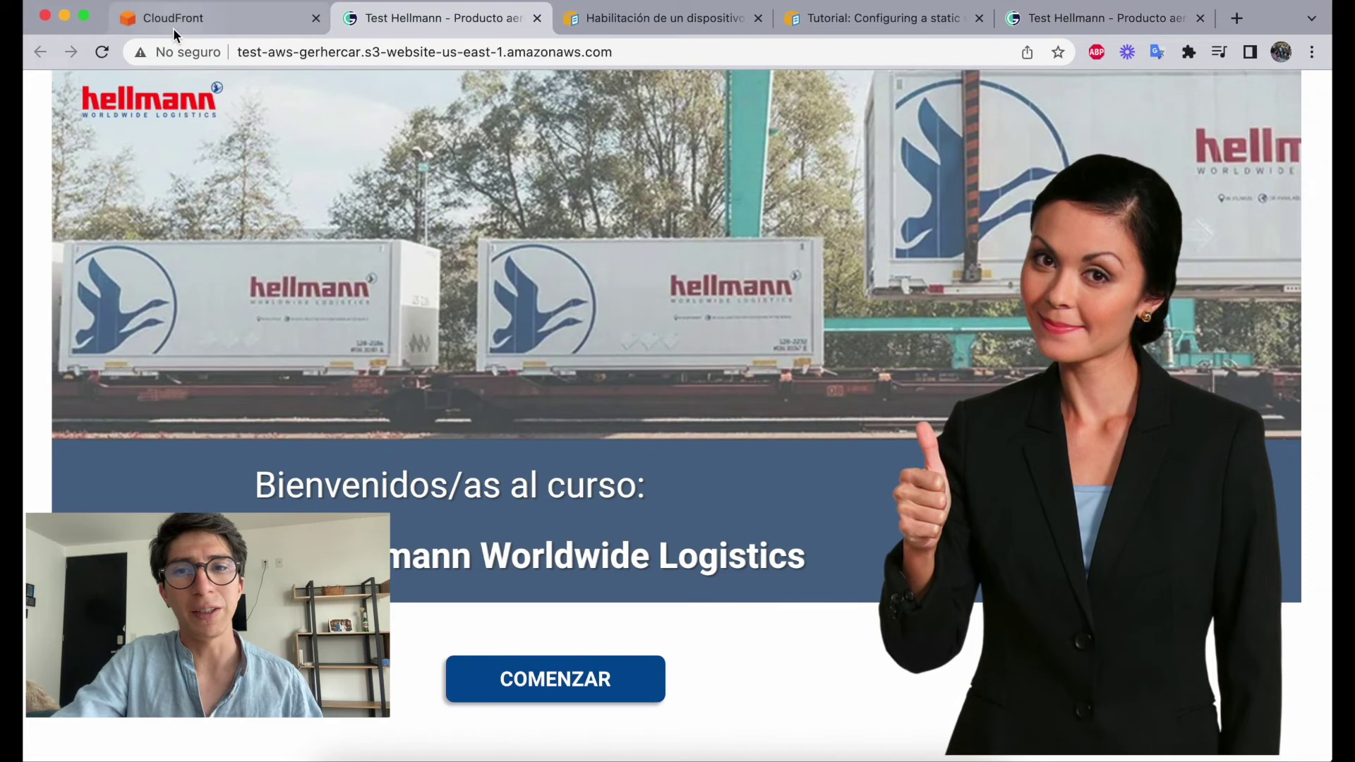
pyautogui.click(102, 54)
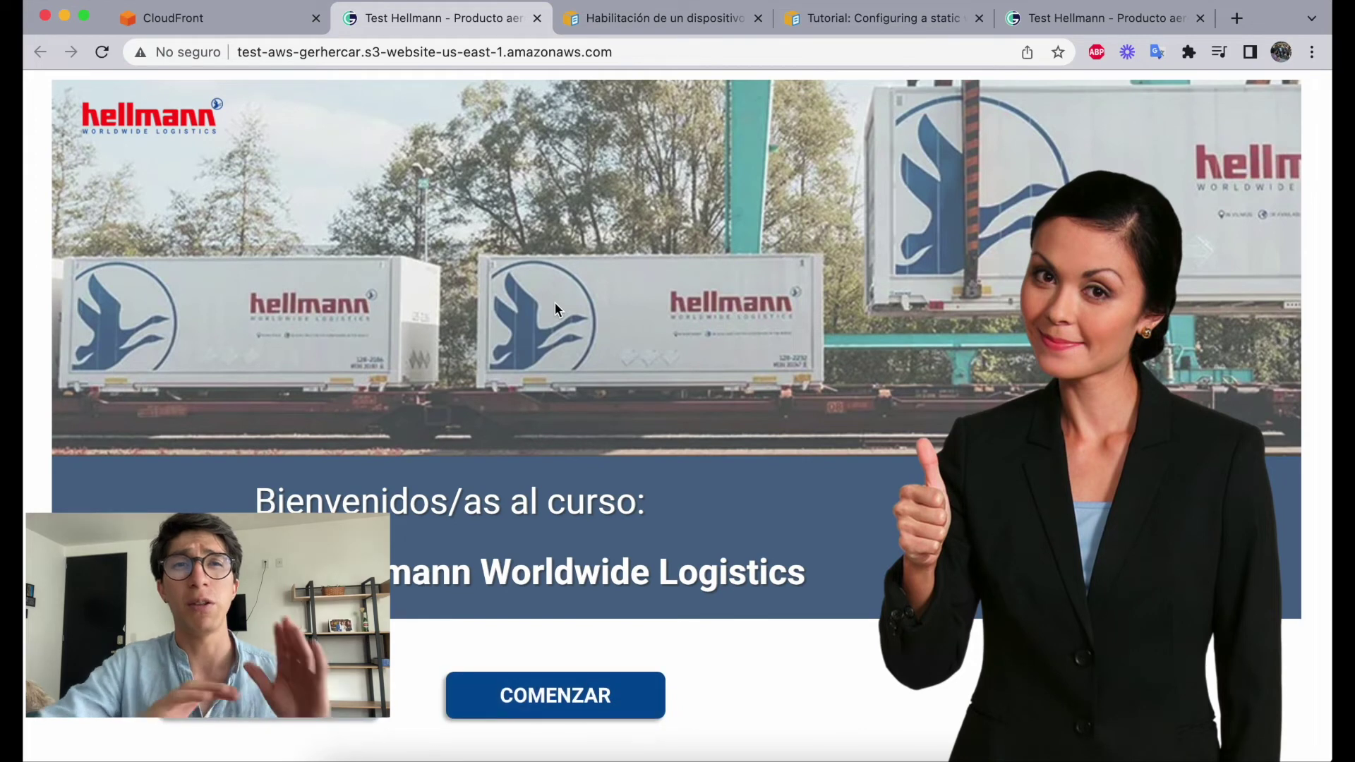
# Step: Return to the AWS console and view the permissions of the test-aws-gerhercar bucket in S3
pyautogui.click(181, 19)
pyautogui.click(54, 101)
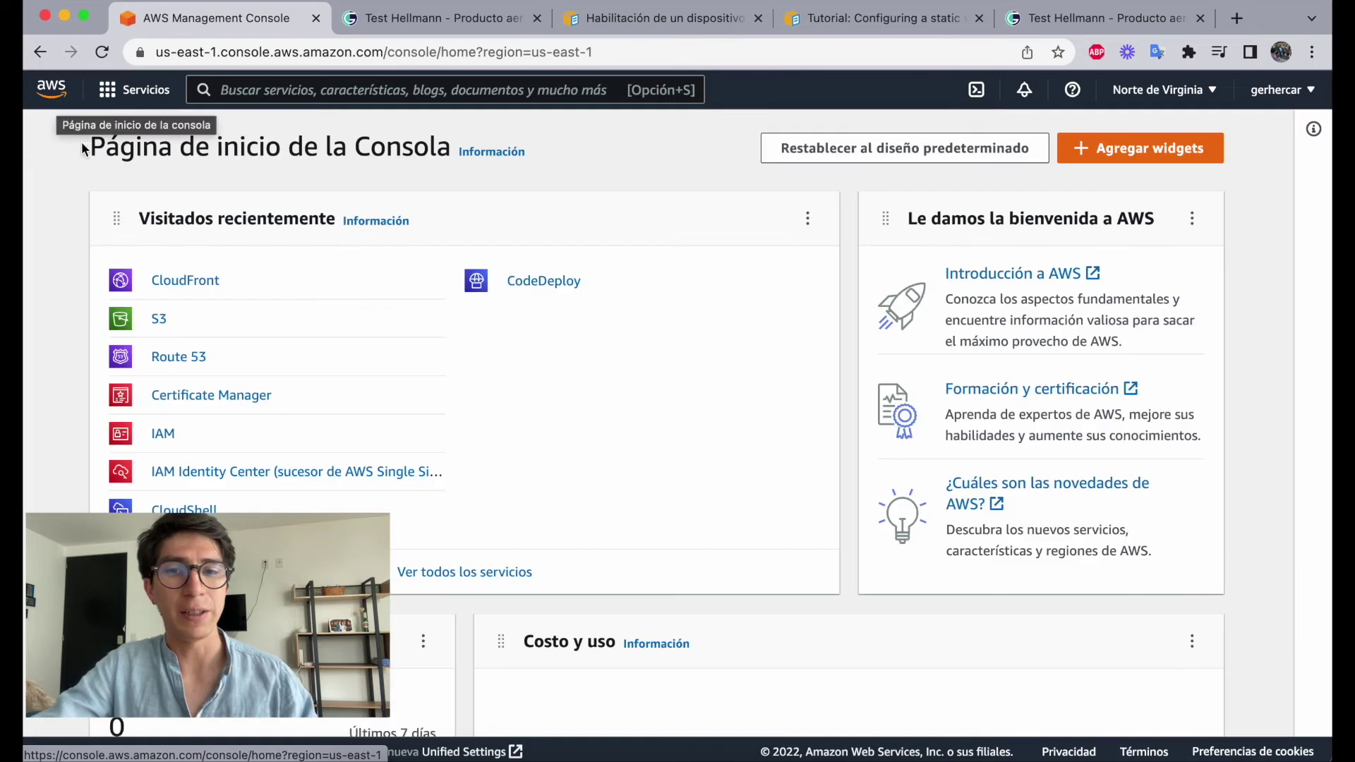
pyautogui.click(158, 321)
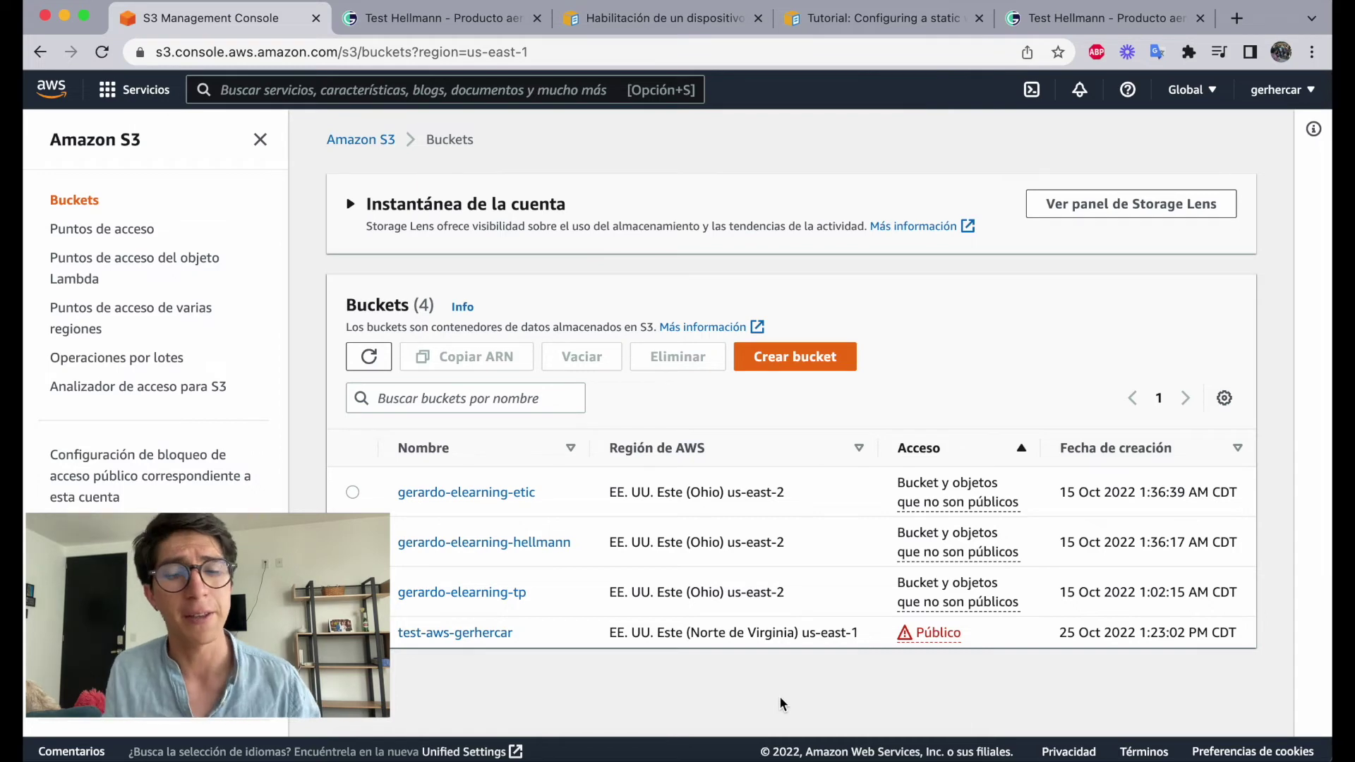
pyautogui.click(439, 630)
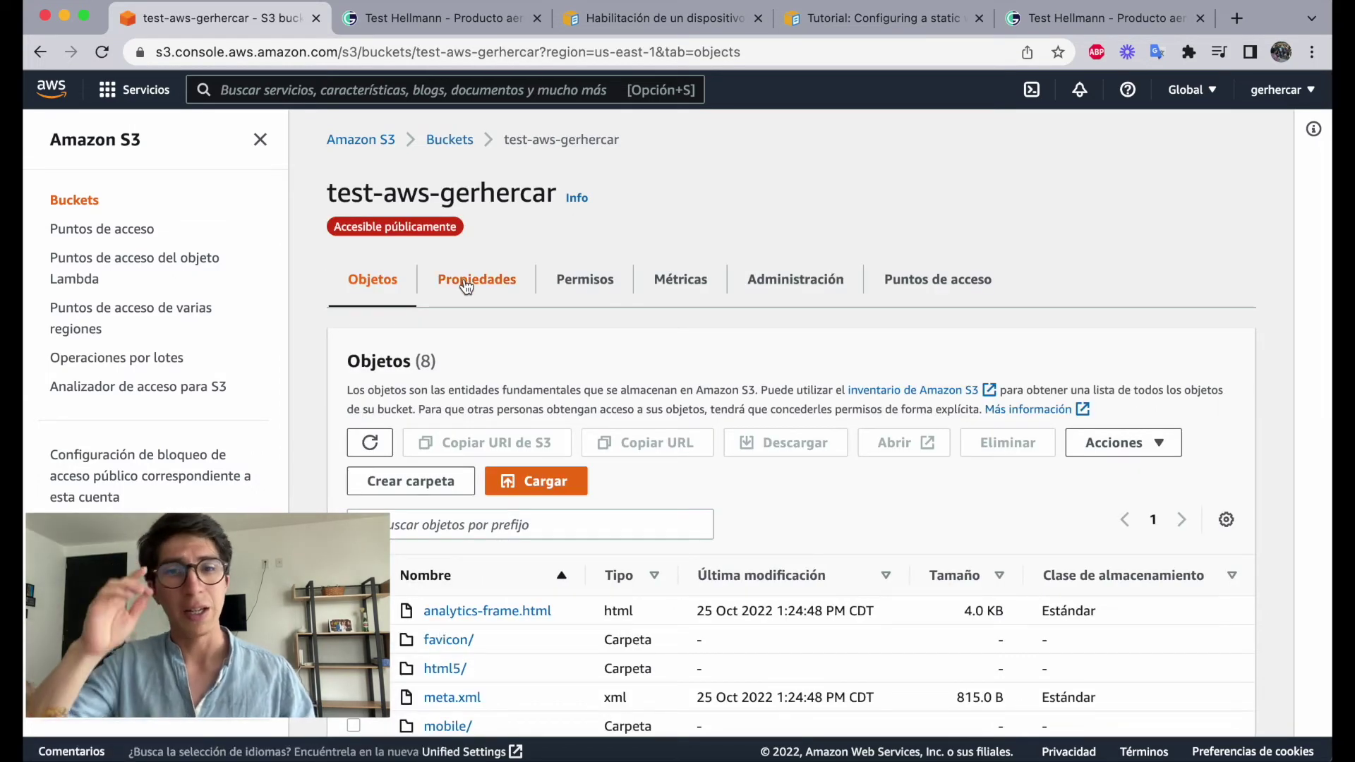
pyautogui.click(574, 287)
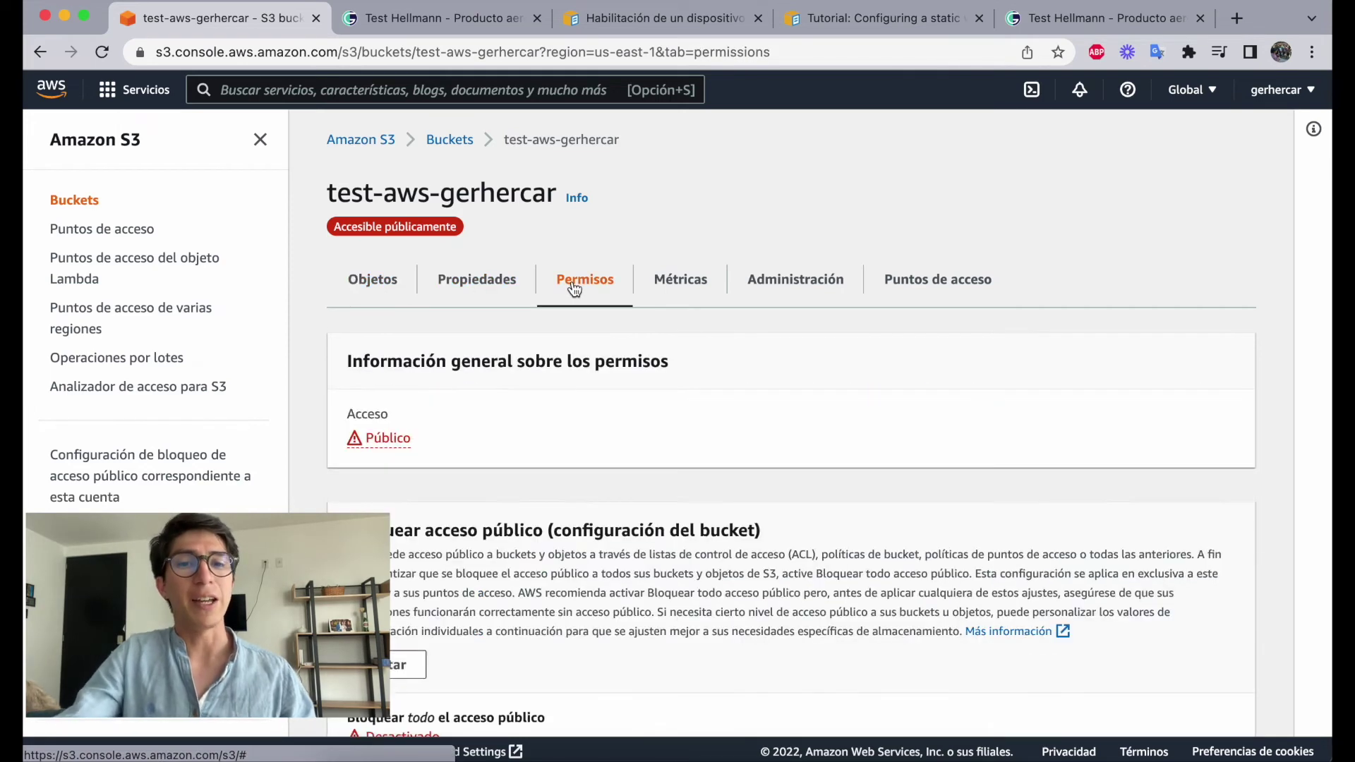
pyautogui.scroll(-5, 573, 388)
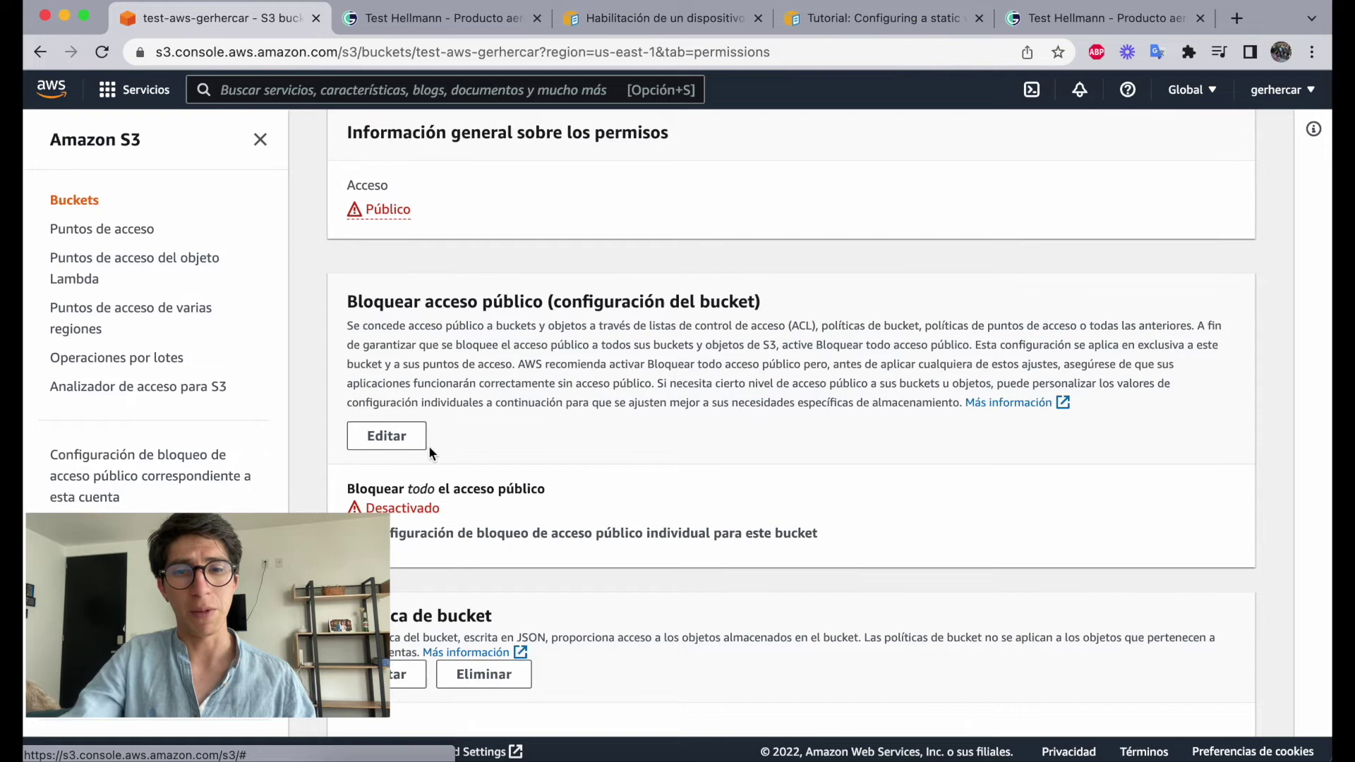
pyautogui.click(392, 436)
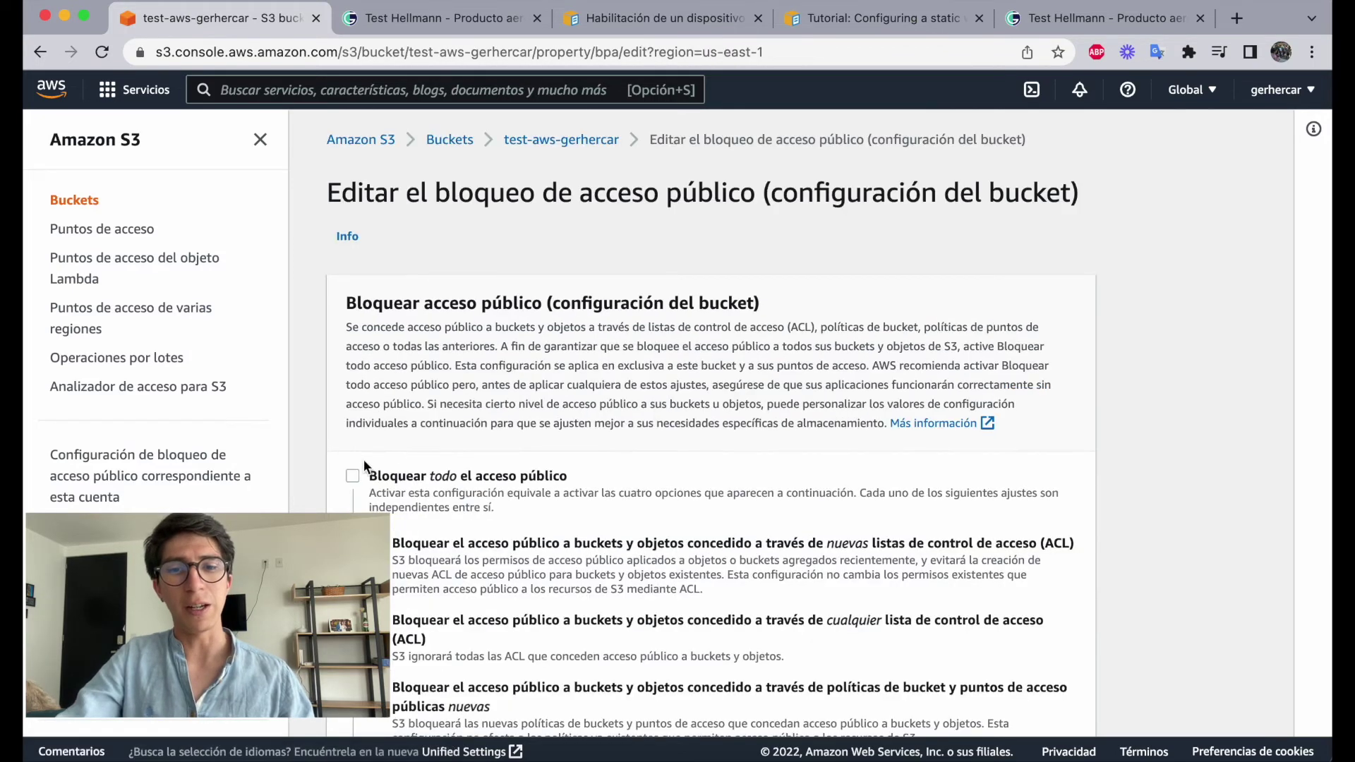
pyautogui.click(352, 475)
pyautogui.scroll(-3, 552, 561)
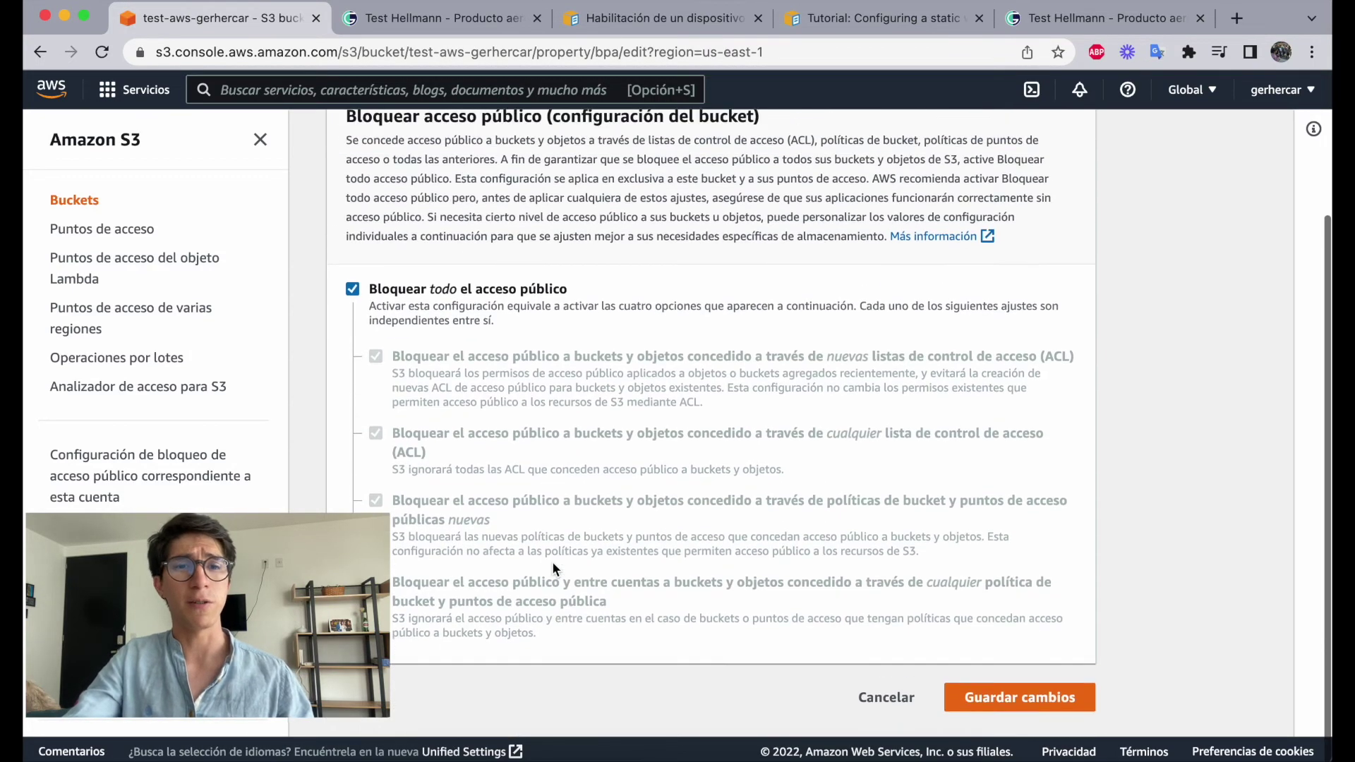
pyautogui.press('super+bracketleft')
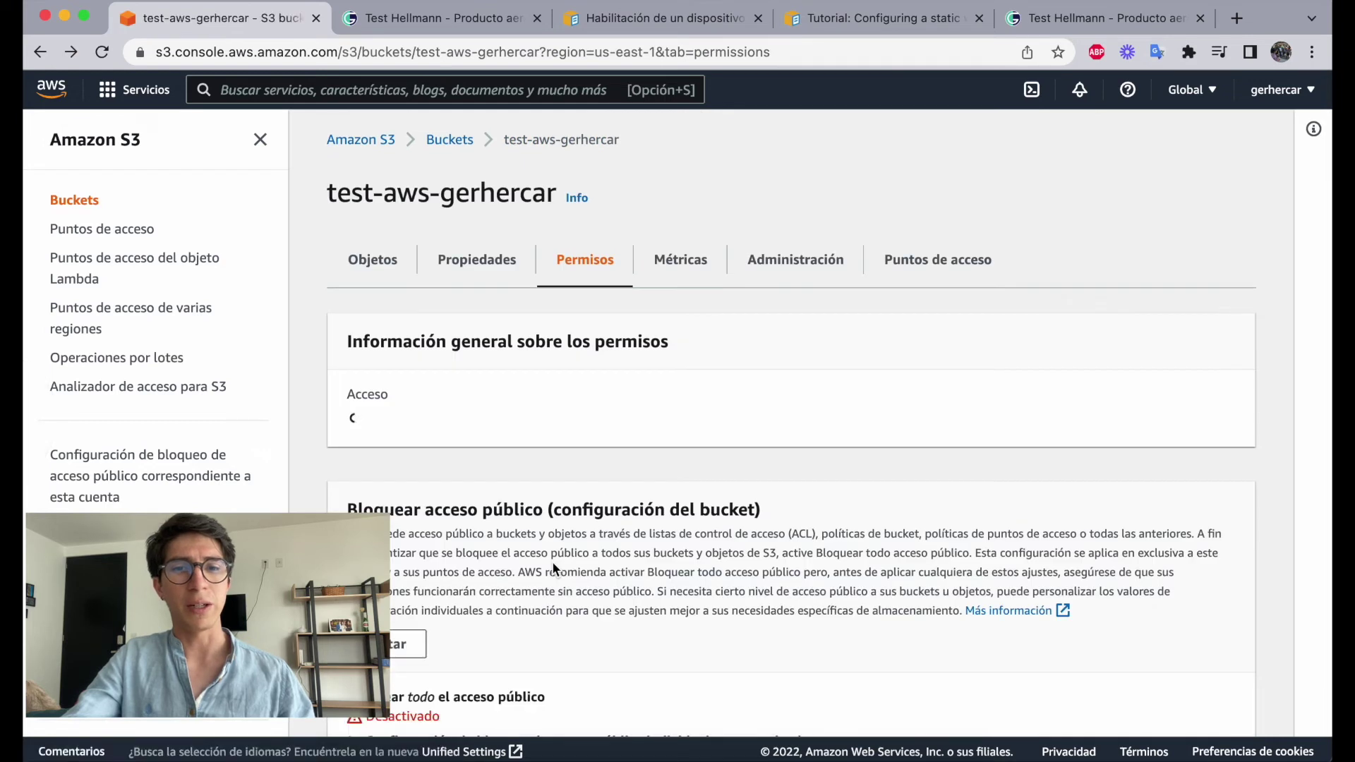
pyautogui.press('super+bracketleft')
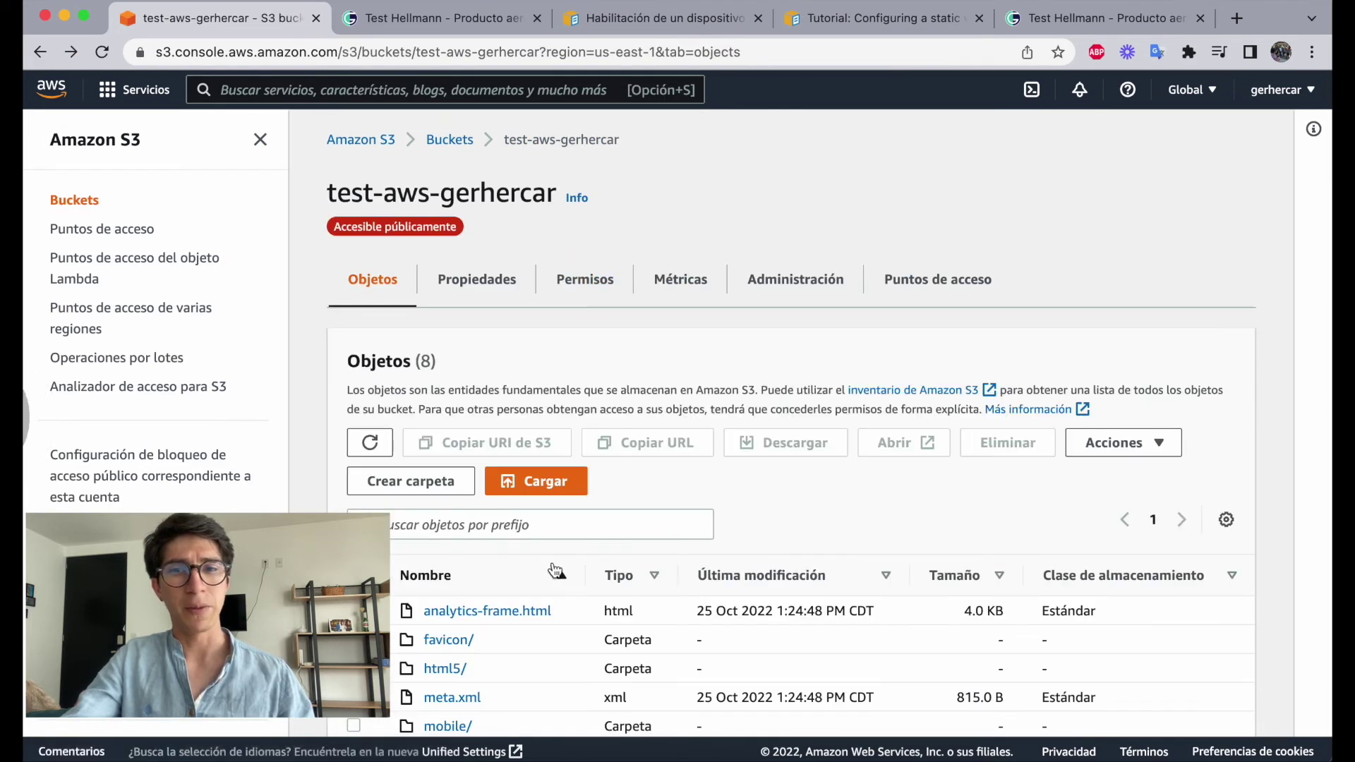
# Step: Look over the CloudFront distributions list and return to the S3 bucket list
pyautogui.click(51, 89)
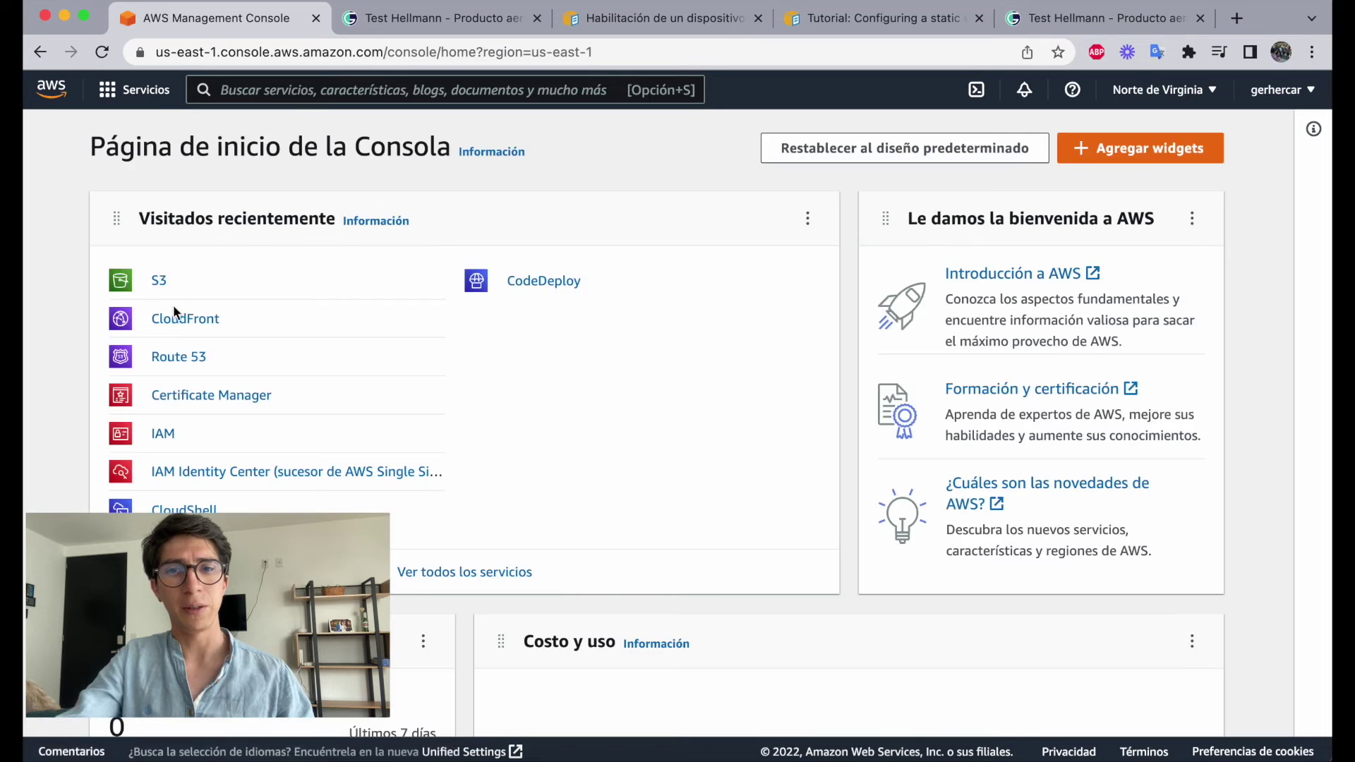
pyautogui.click(182, 315)
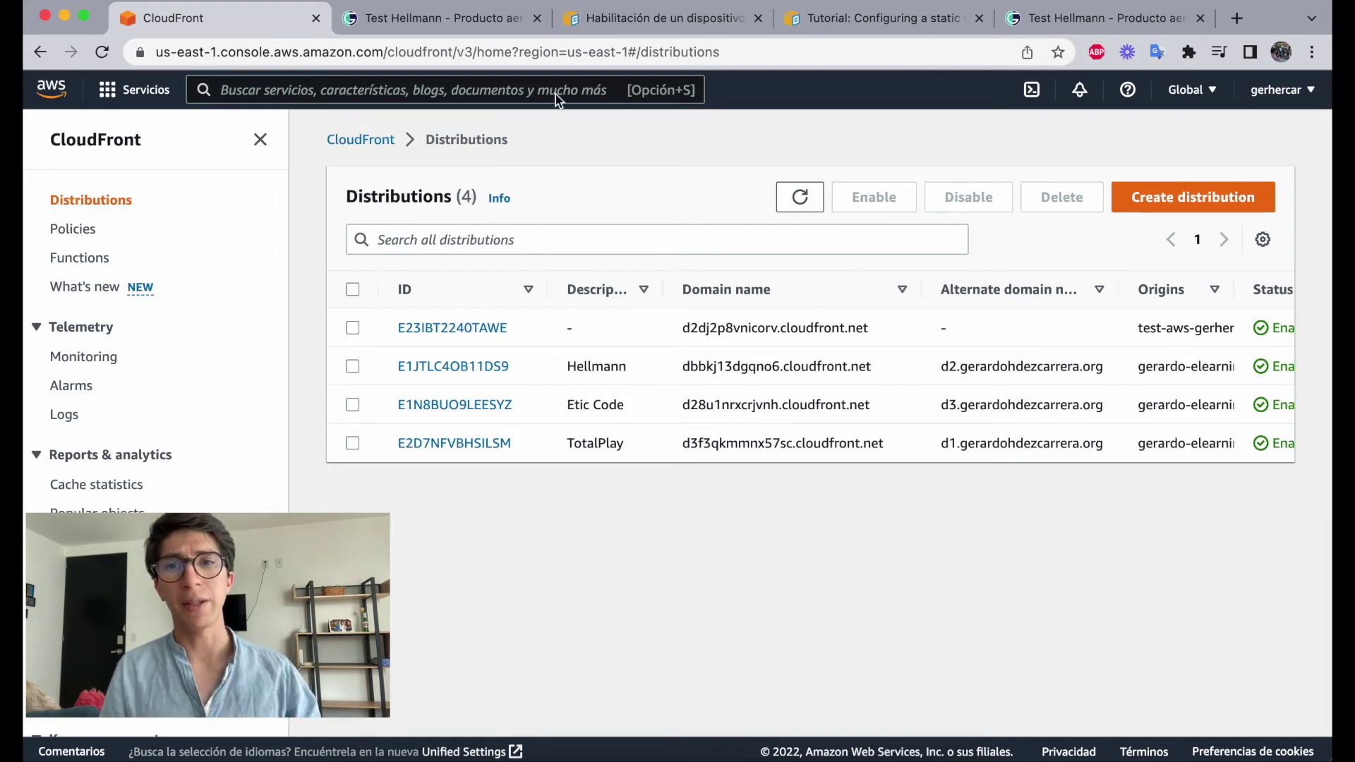
pyautogui.click(58, 91)
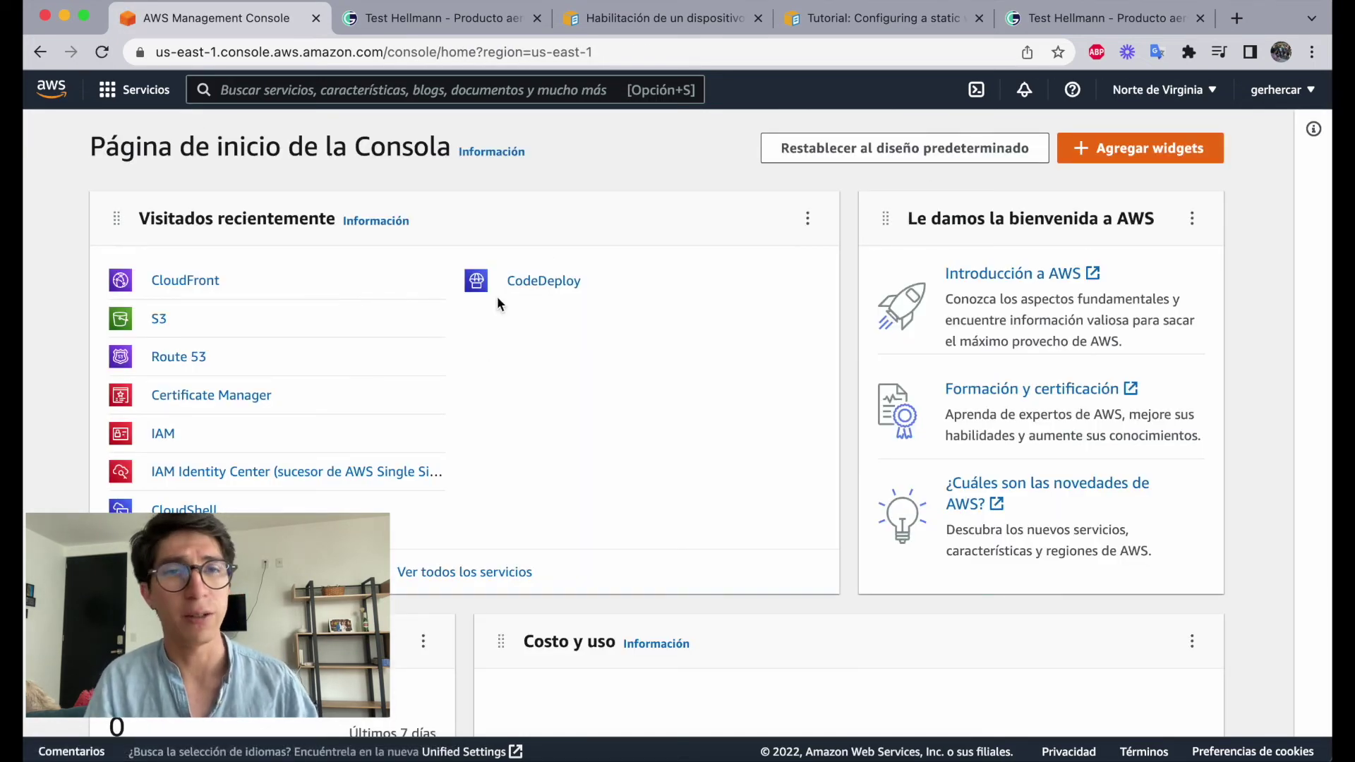
pyautogui.click(157, 326)
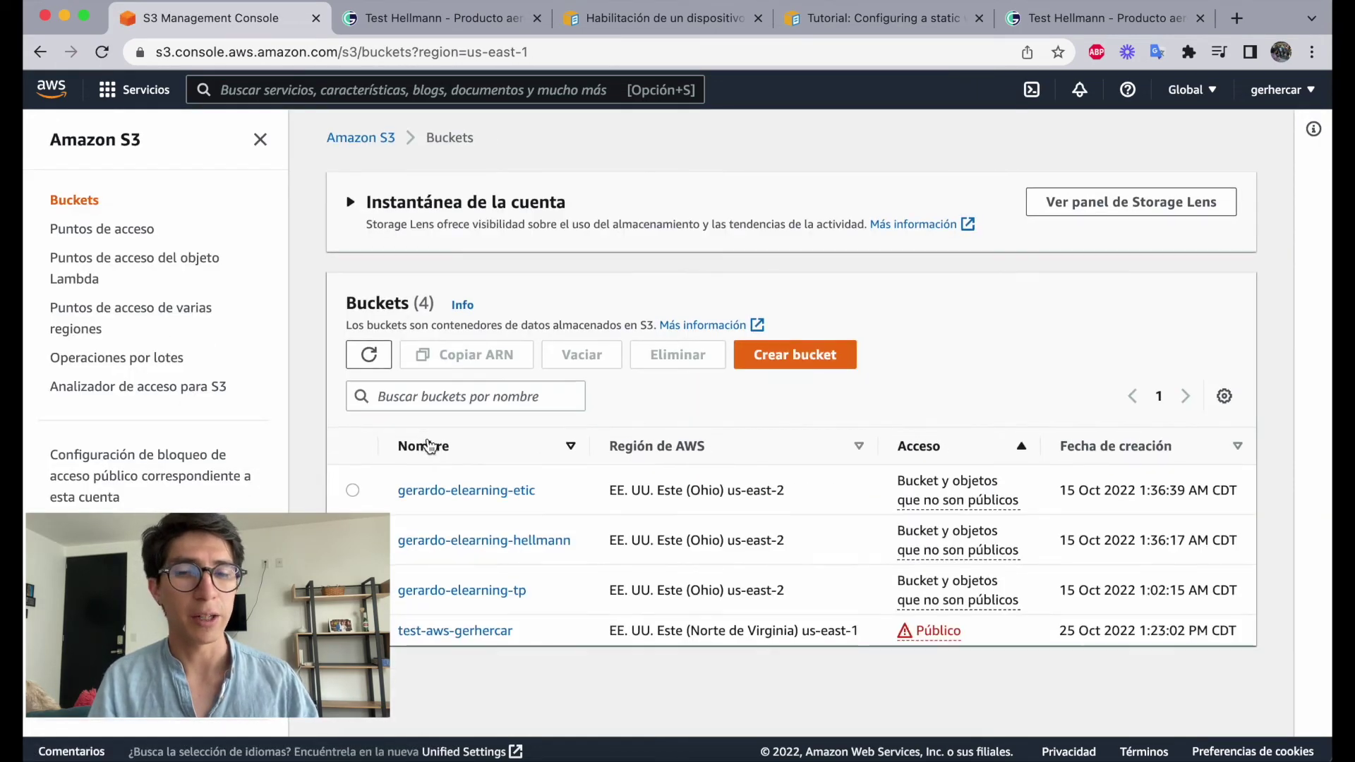
# Step: Open the test-aws-gerhercar bucket's permissions and locate its block public access settings
pyautogui.click(452, 635)
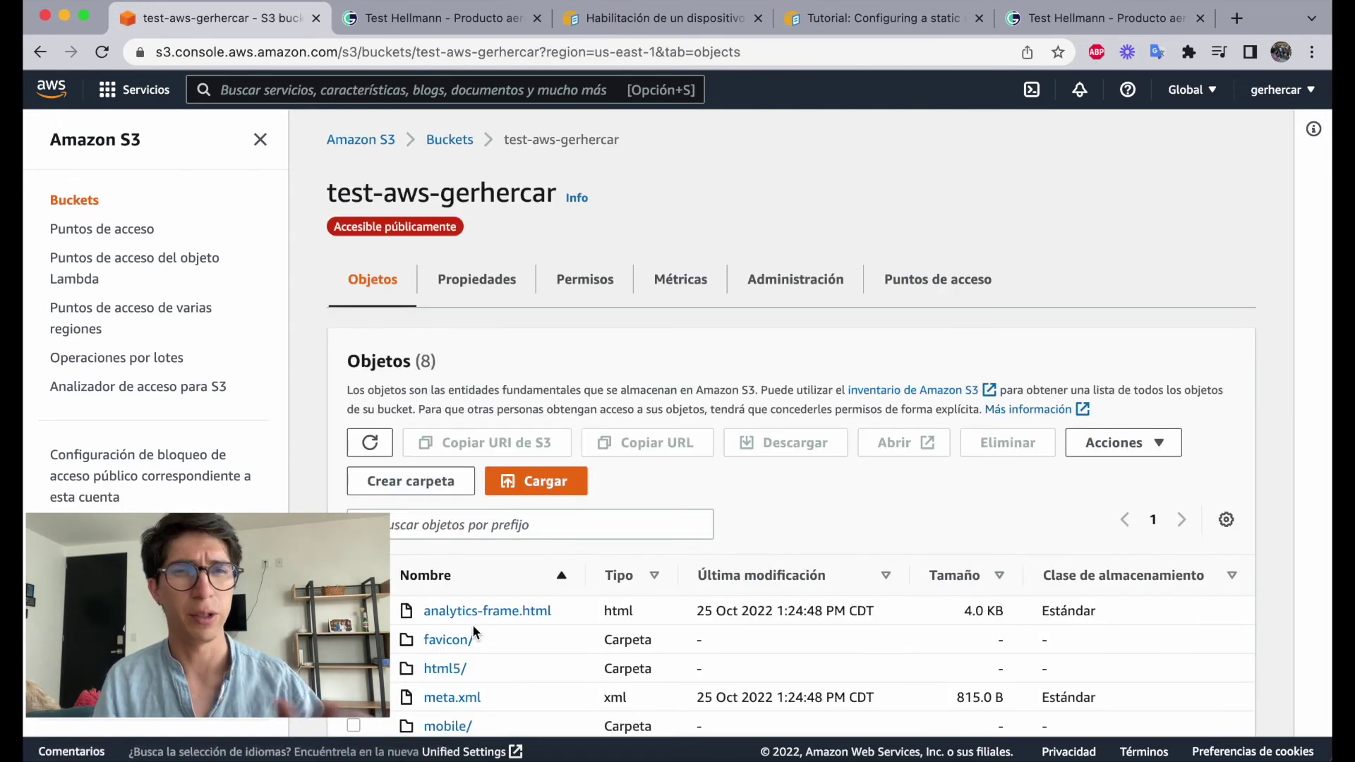
pyautogui.scroll(-2, 472, 624)
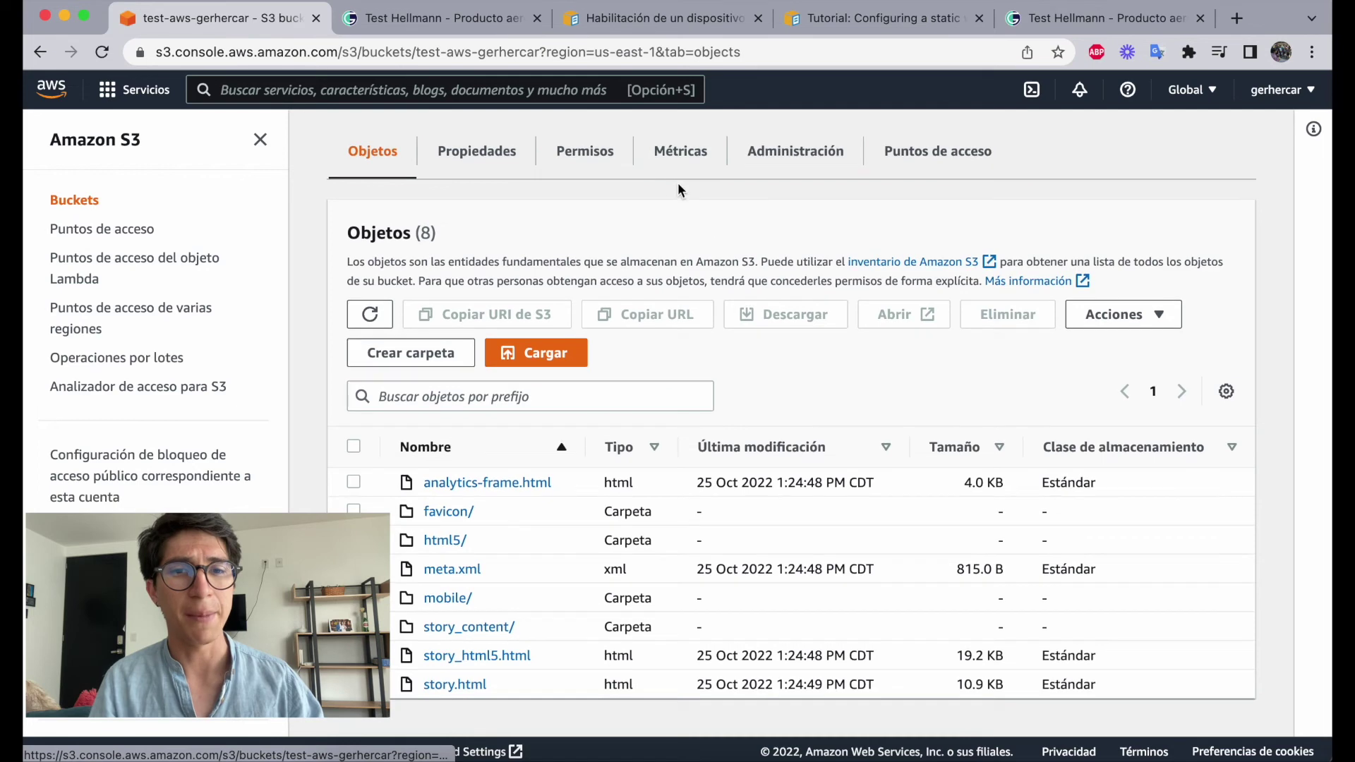
pyautogui.click(565, 155)
pyautogui.scroll(-2, 693, 423)
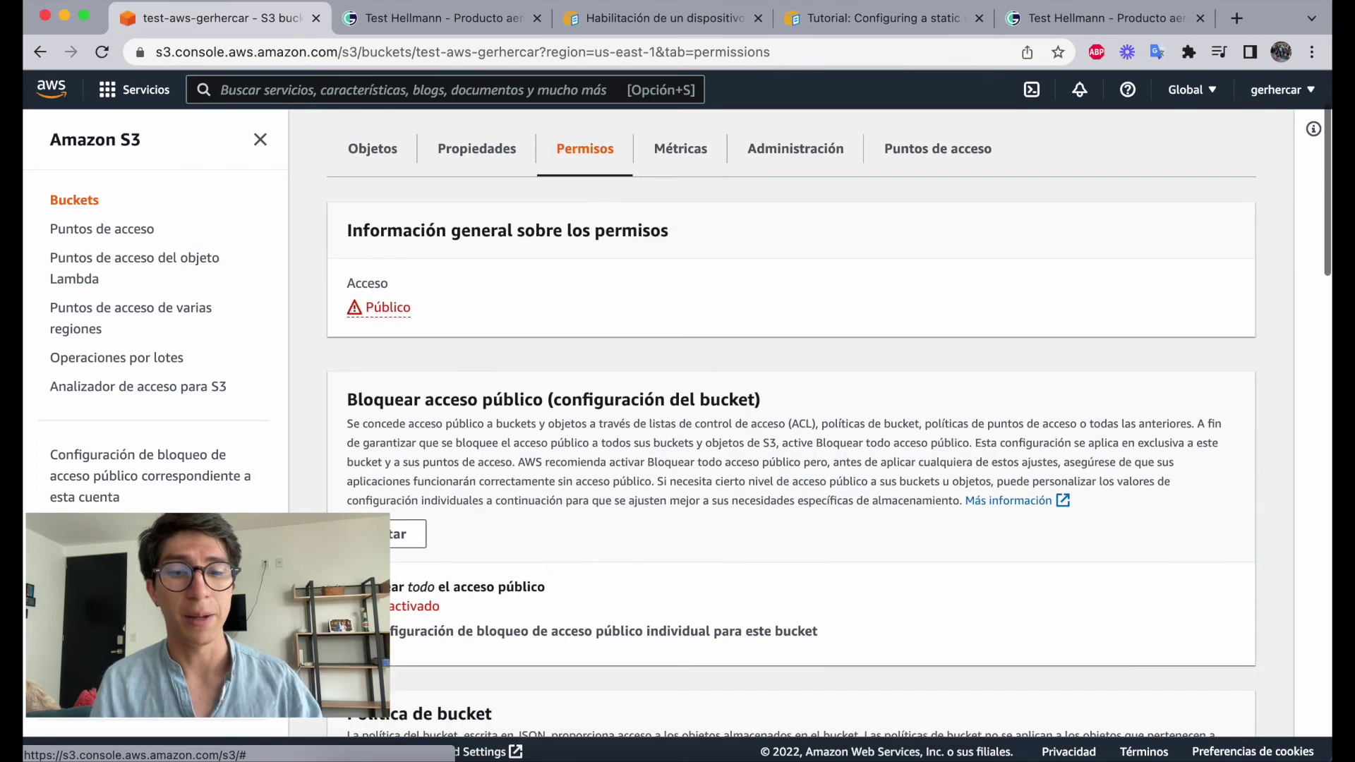
pyautogui.moveTo(359, 399); pyautogui.dragTo(815, 403)
# Step: Block all public access to the test-aws-gerhercar bucket and save the change, confirming it with "confirmar"
pyautogui.click(406, 534)
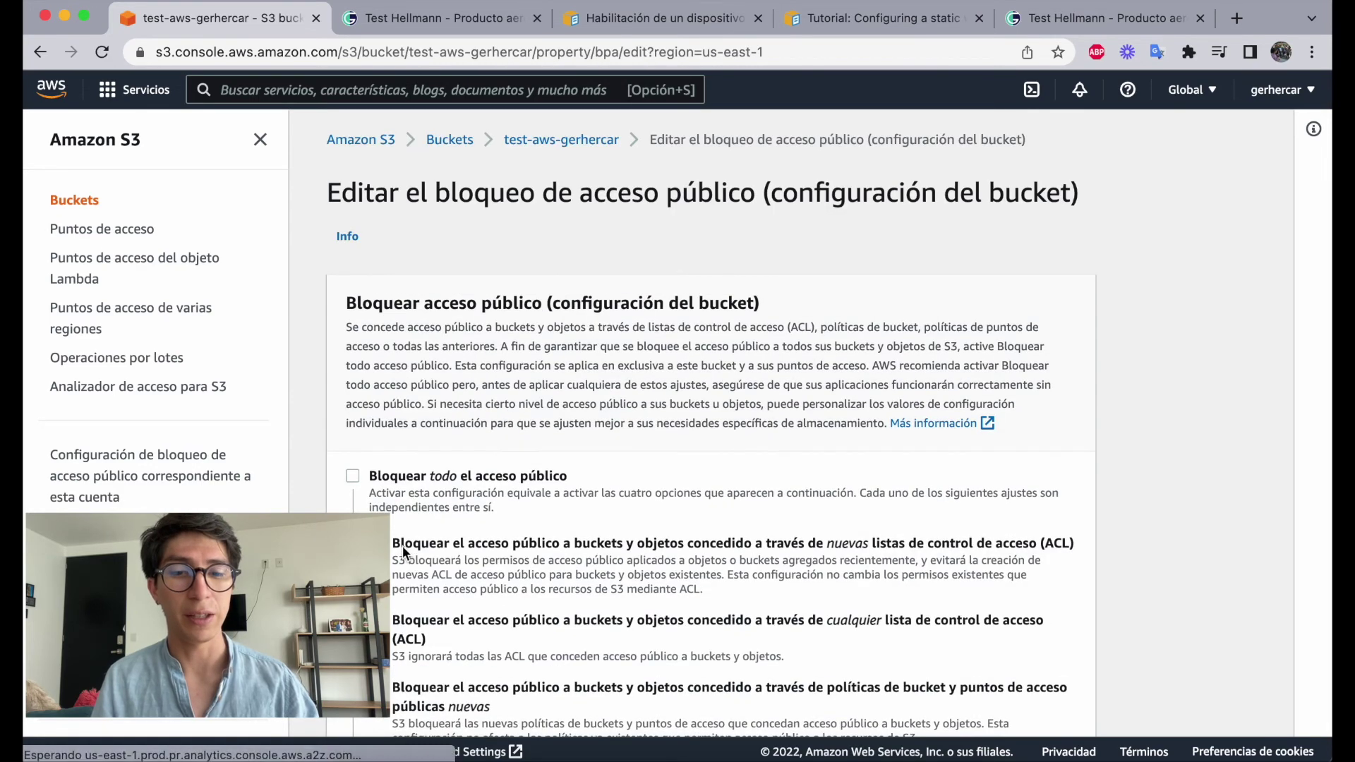
pyautogui.scroll(-3, 402, 539)
pyautogui.click(352, 324)
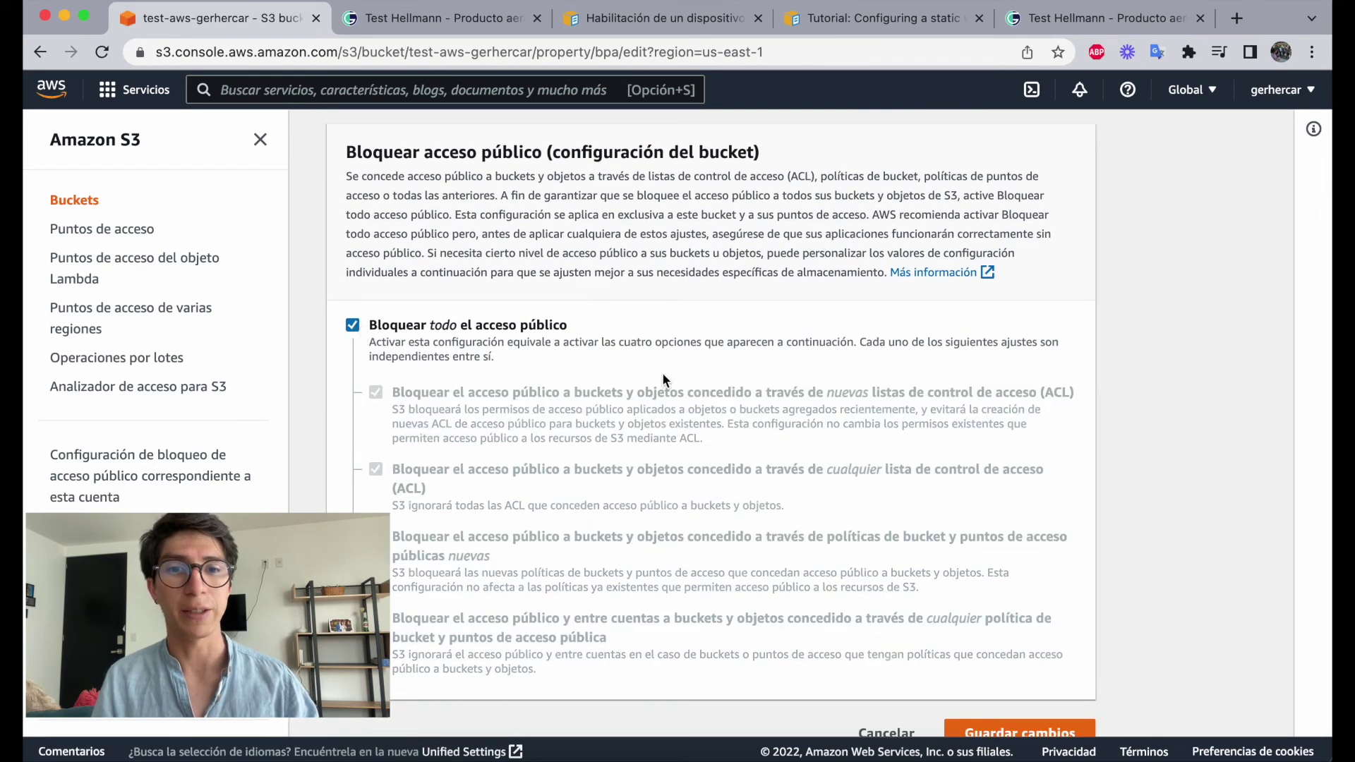
pyautogui.scroll(-1, 776, 459)
pyautogui.click(995, 706)
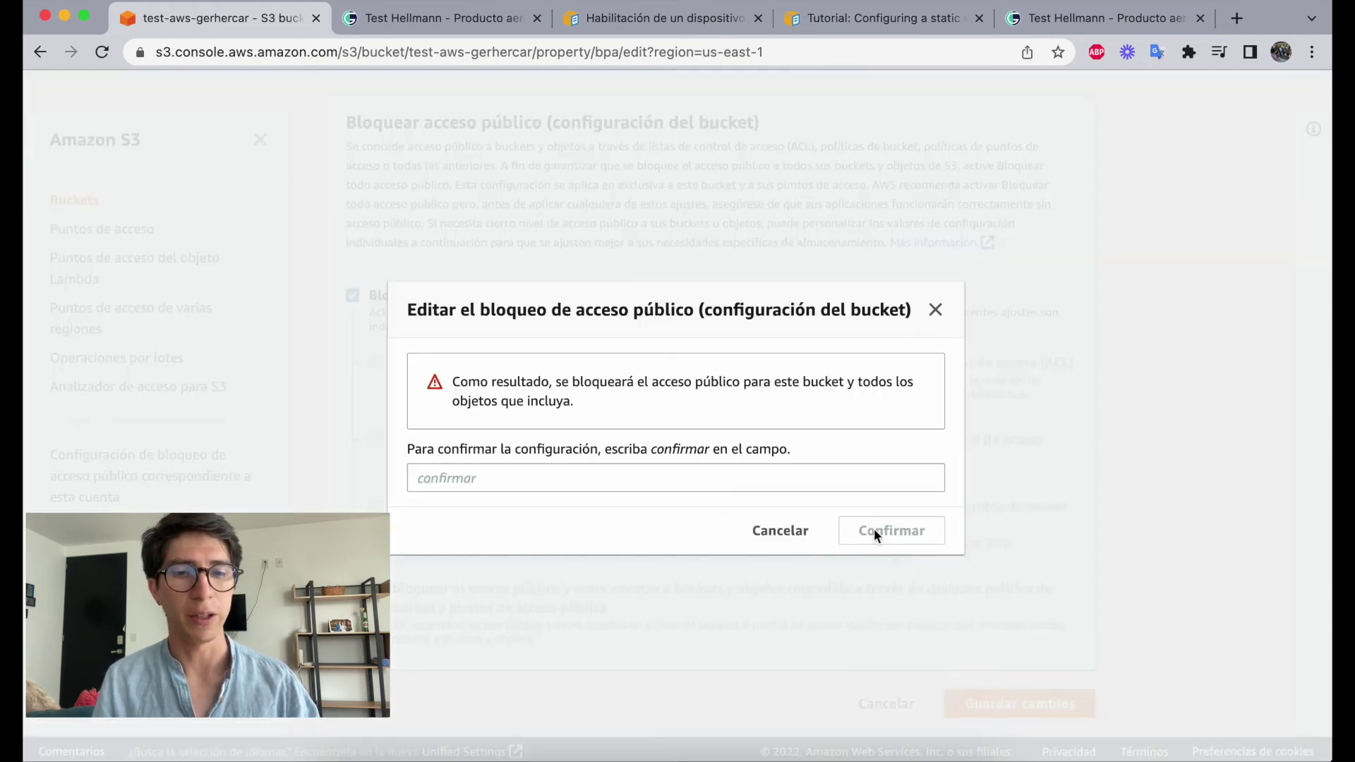
pyautogui.click(710, 483)
pyautogui.write('confir')
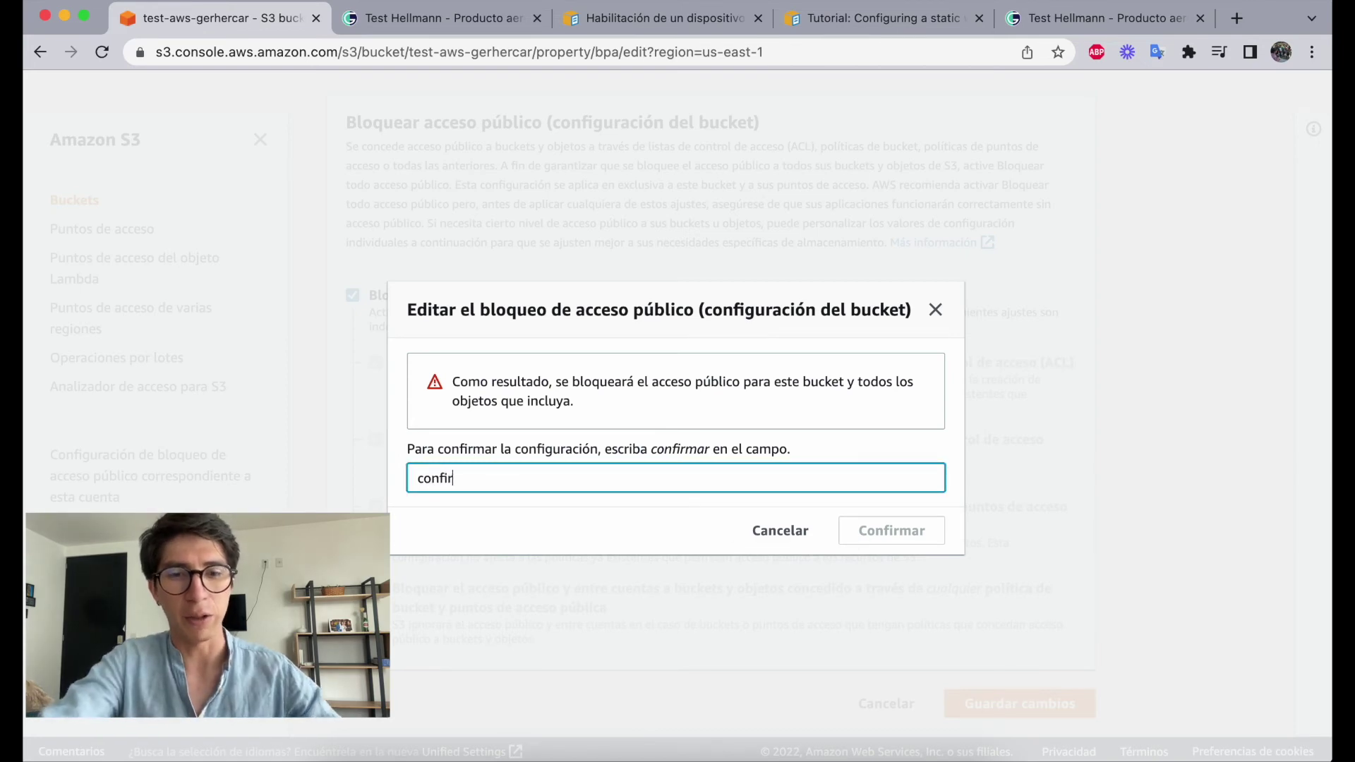
pyautogui.write('mar')
pyautogui.click(930, 531)
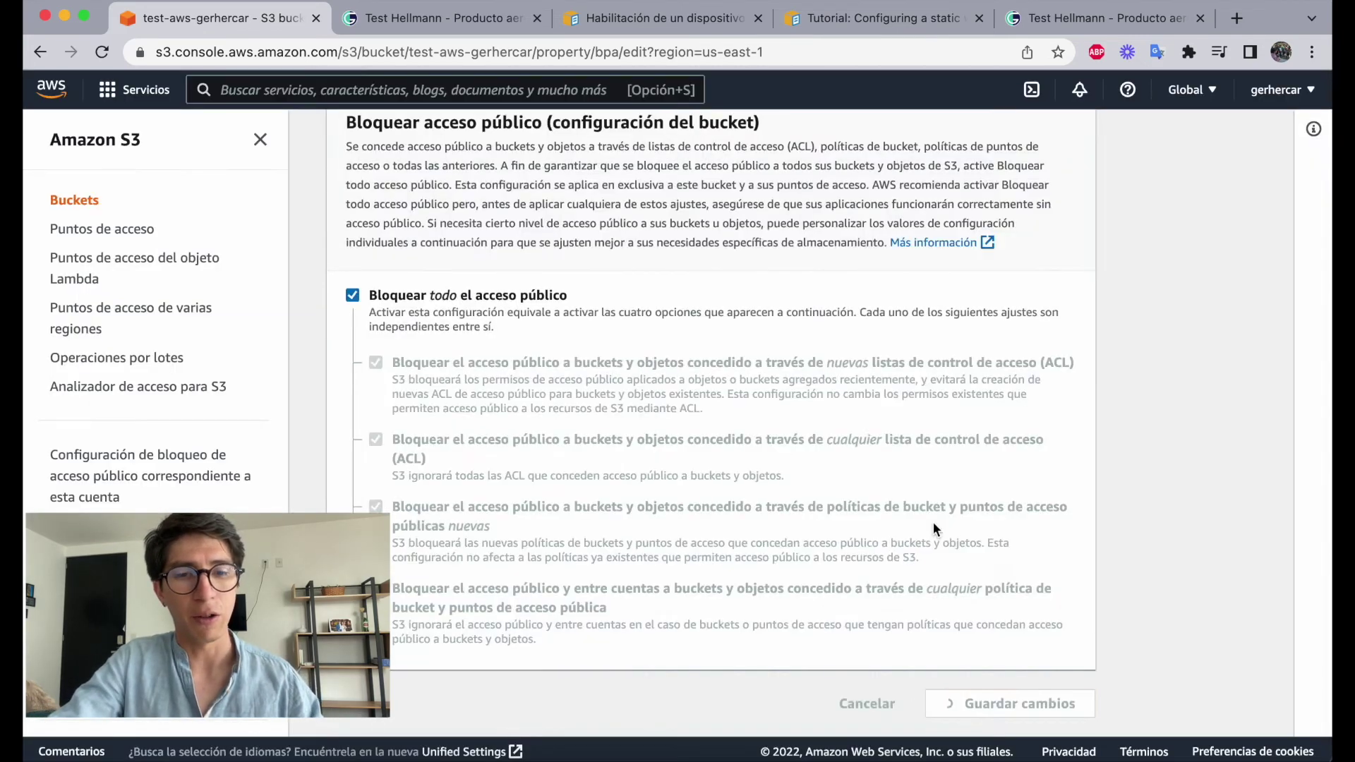
# Step: Reload the CloudFront course page to retest access and check the bucket's access status in the S3 bucket list
pyautogui.click(1044, 17)
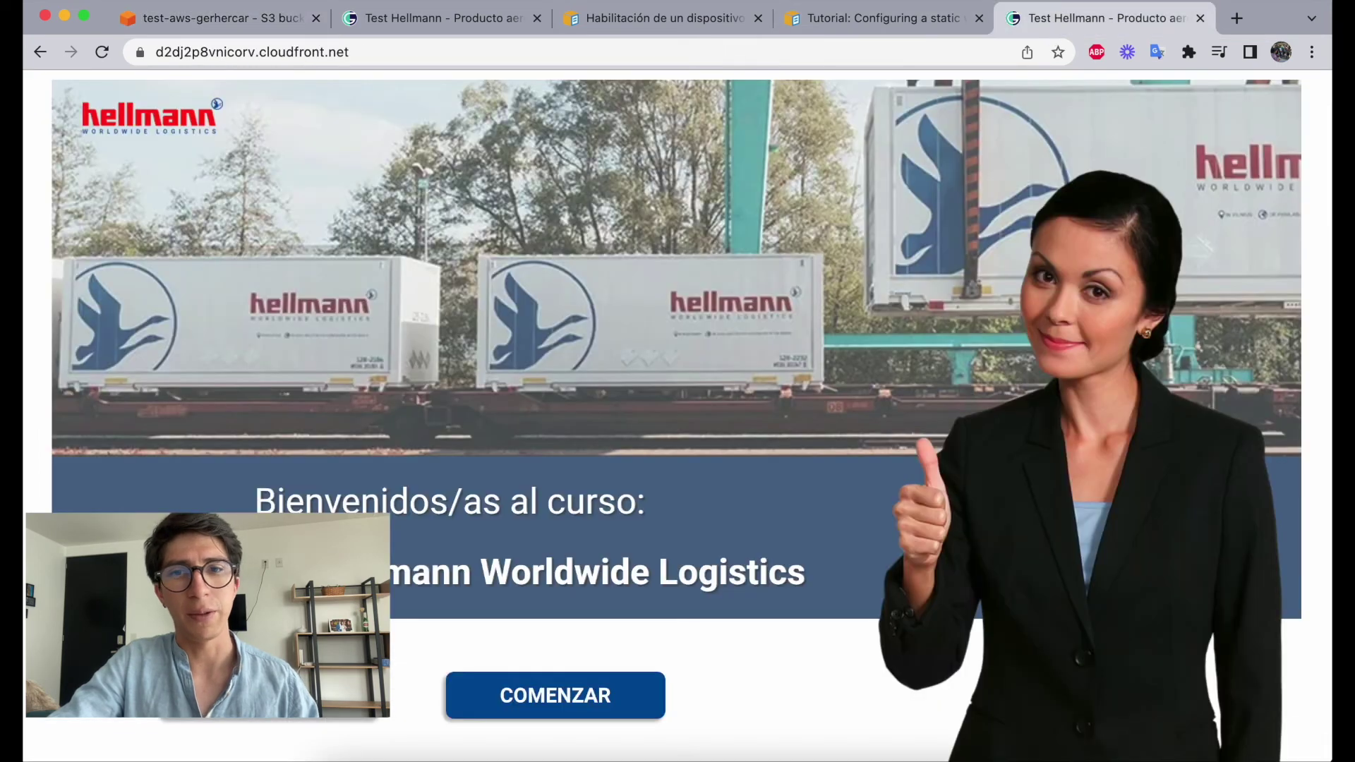
pyautogui.click(91, 61)
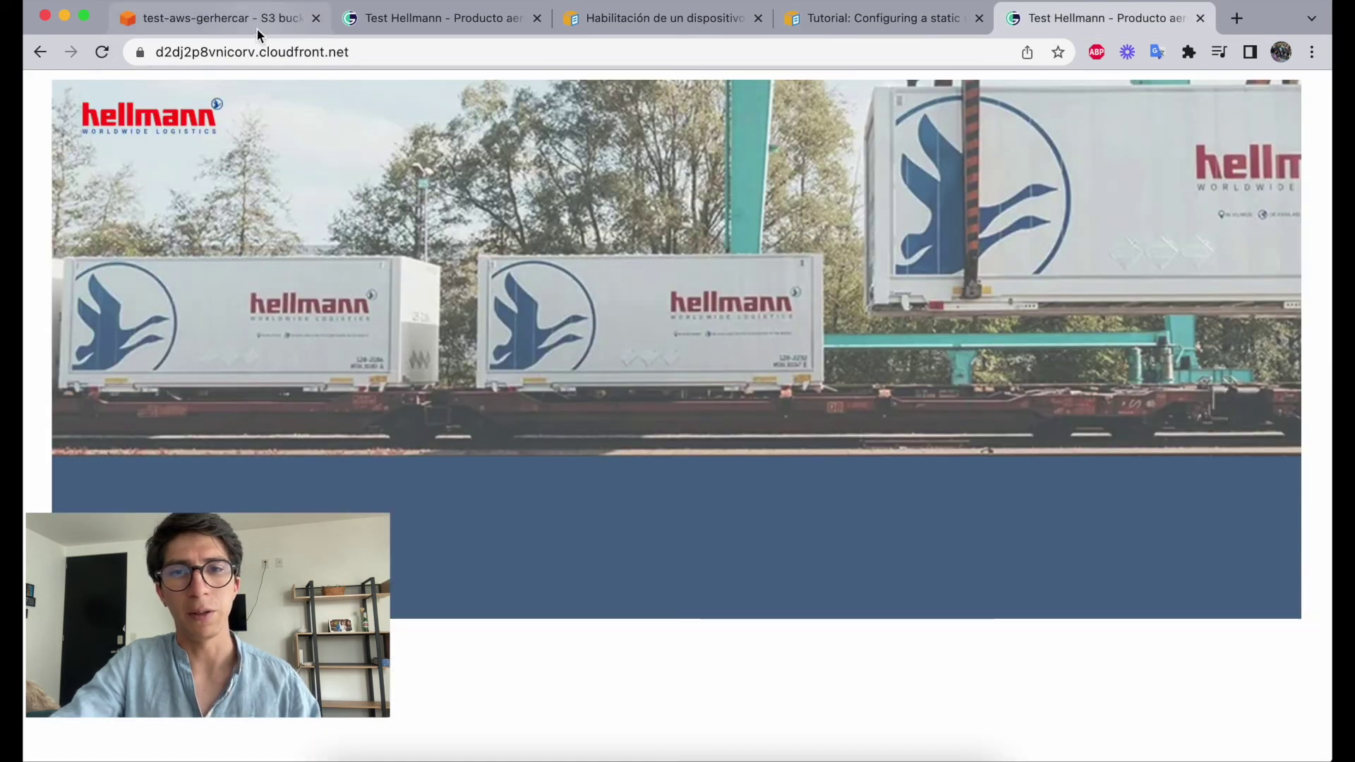
pyautogui.click(256, 28)
pyautogui.click(373, 306)
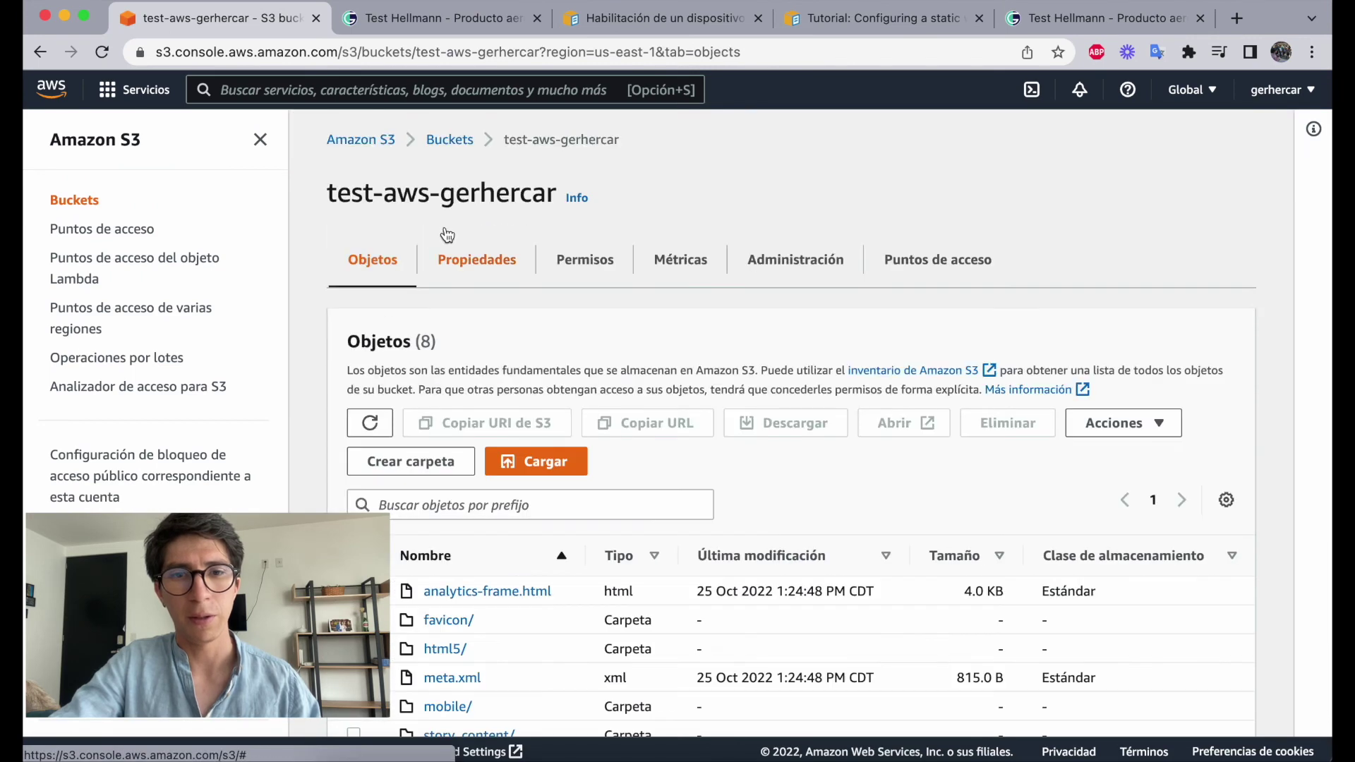
pyautogui.click(451, 143)
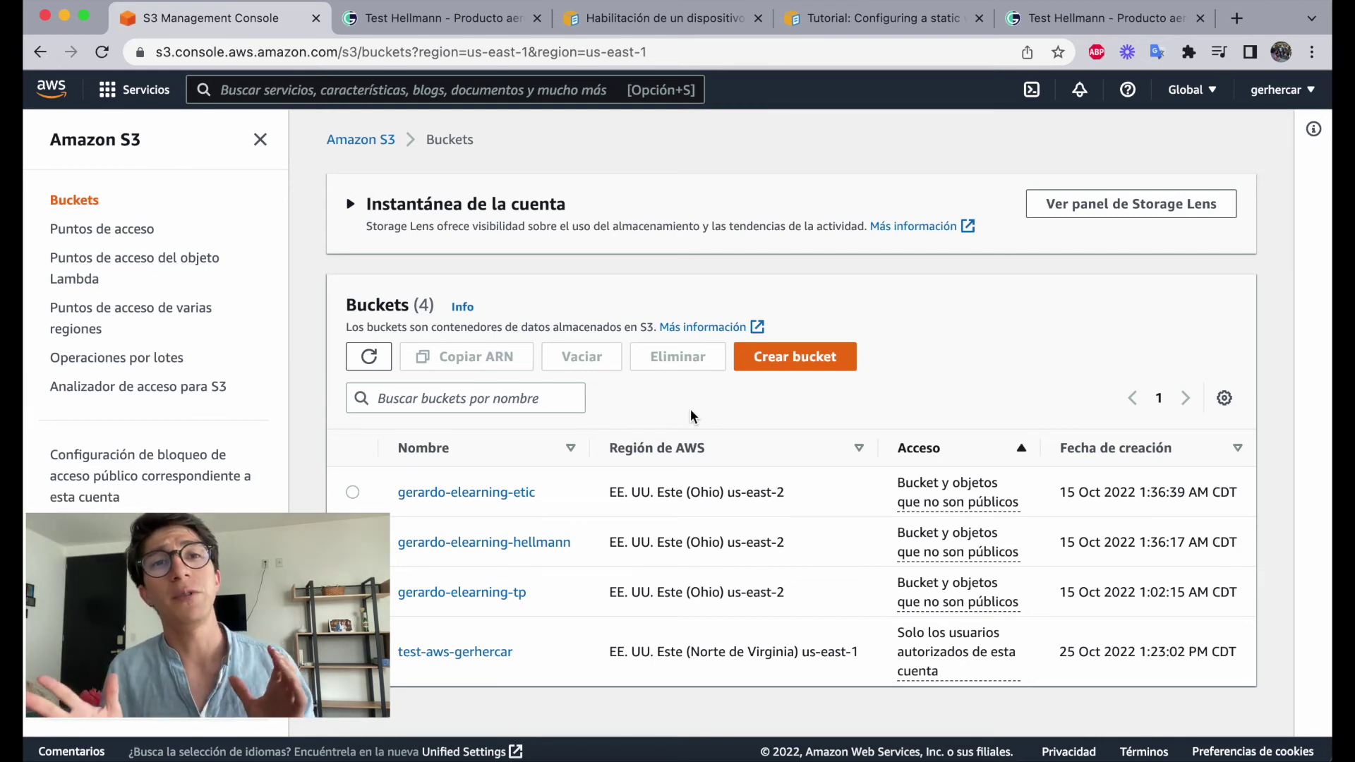
# Step: Open the CloudFront distributions list and examine the domain names, alternate domain names and origins of the Hellmann, Etic Code and TotalPlay distributions
pyautogui.click(52, 88)
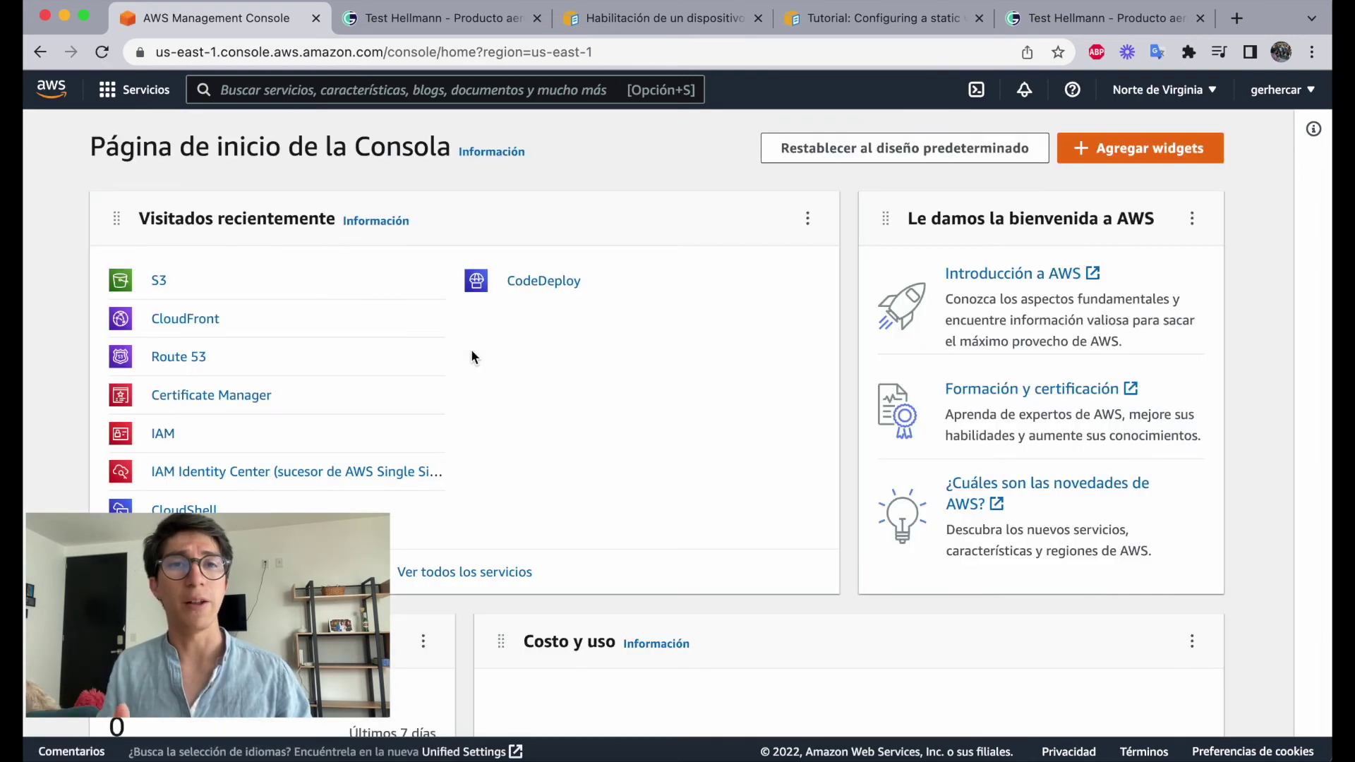
pyautogui.click(185, 319)
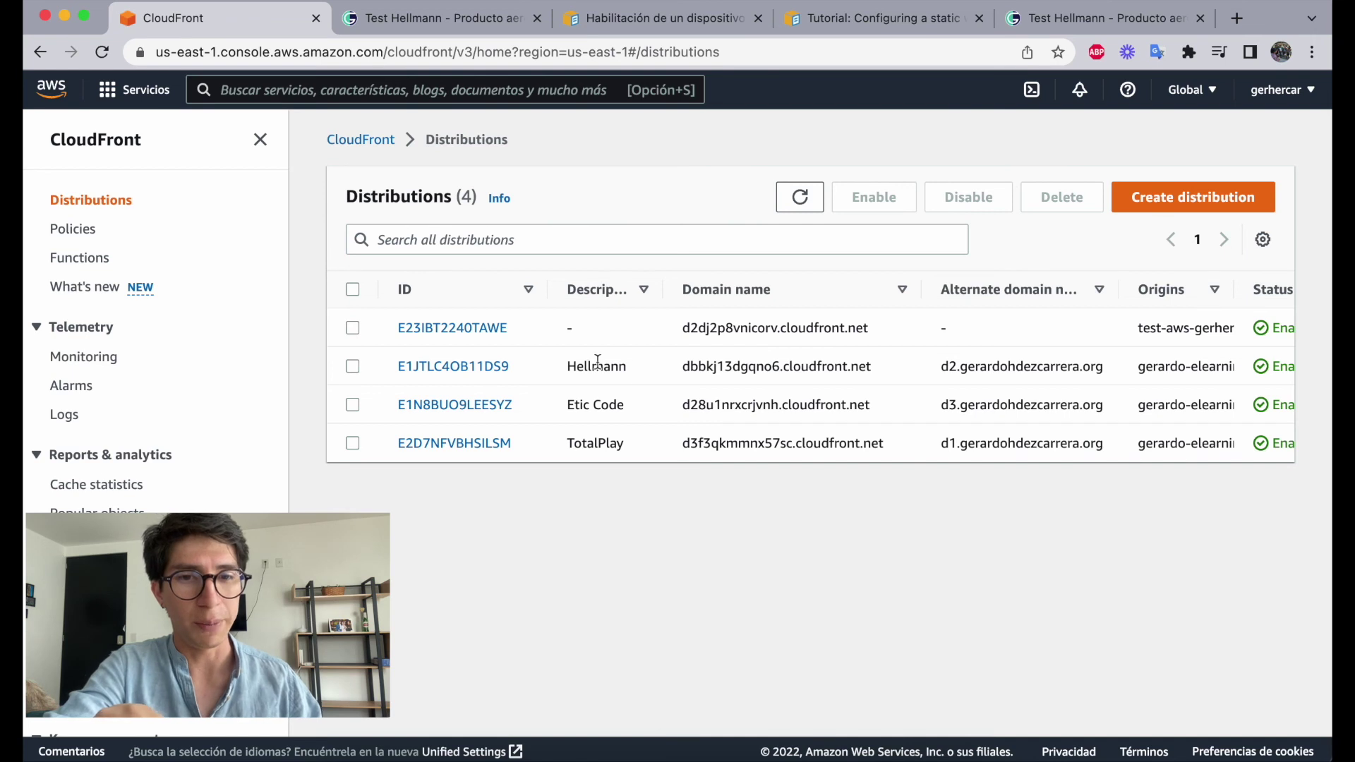
pyautogui.moveTo(557, 372); pyautogui.dragTo(865, 445)
pyautogui.click(925, 450)
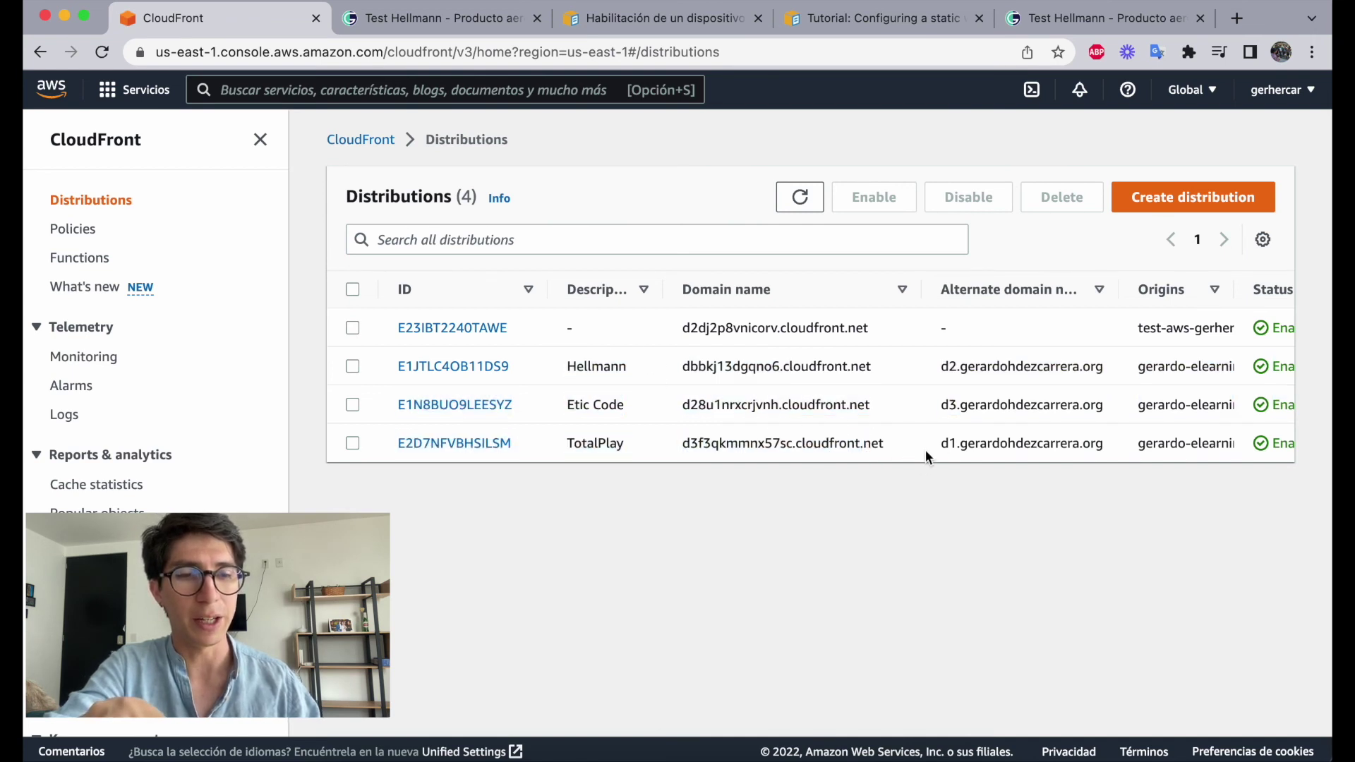
pyautogui.hscroll(5, 925, 450)
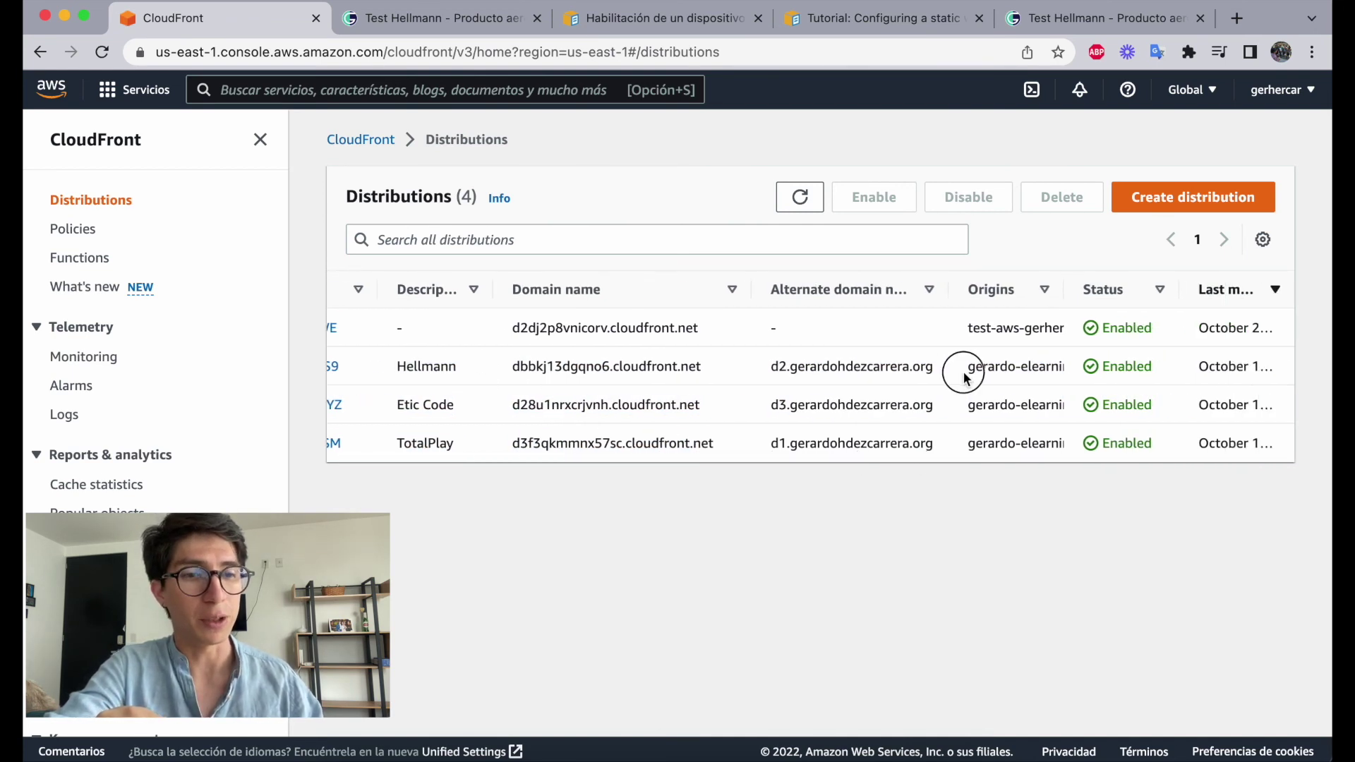
pyautogui.hscroll(-2, 811, 353)
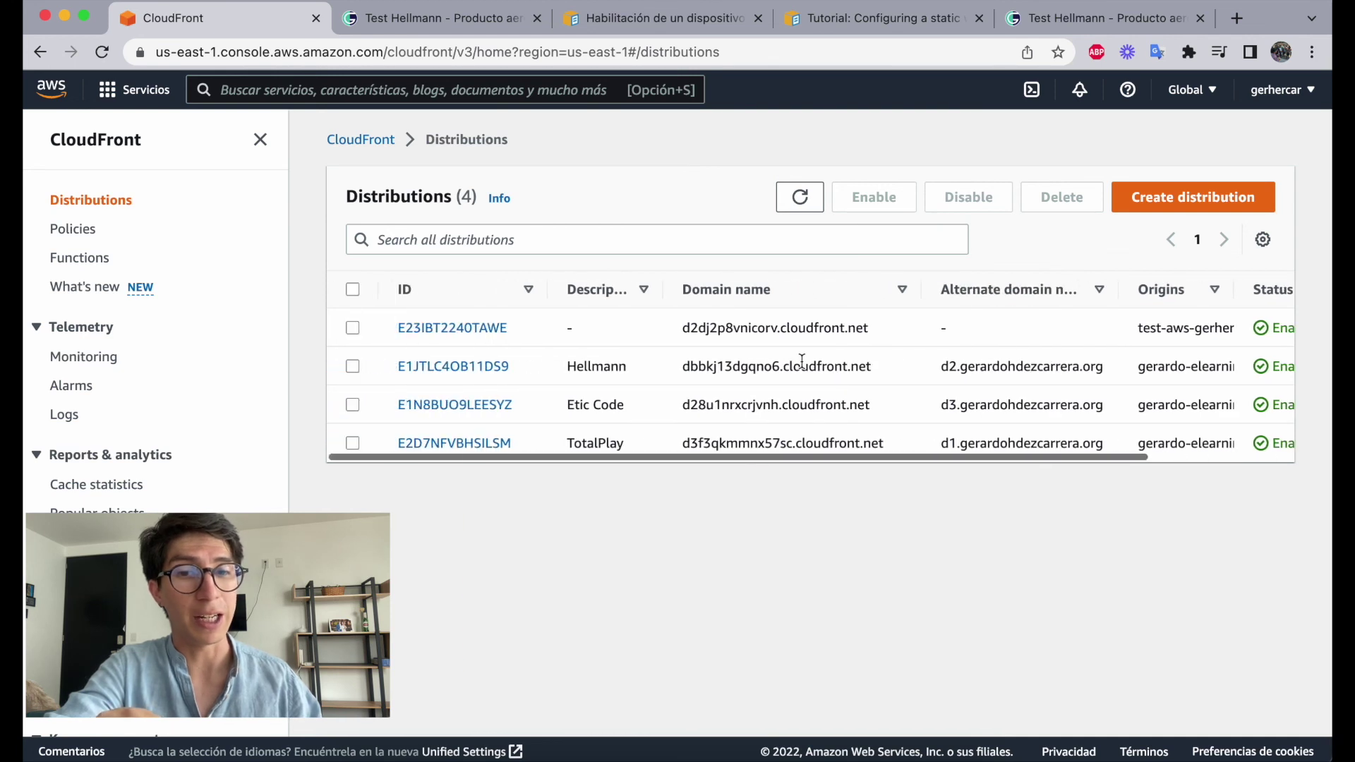
pyautogui.hscroll(1, 802, 361)
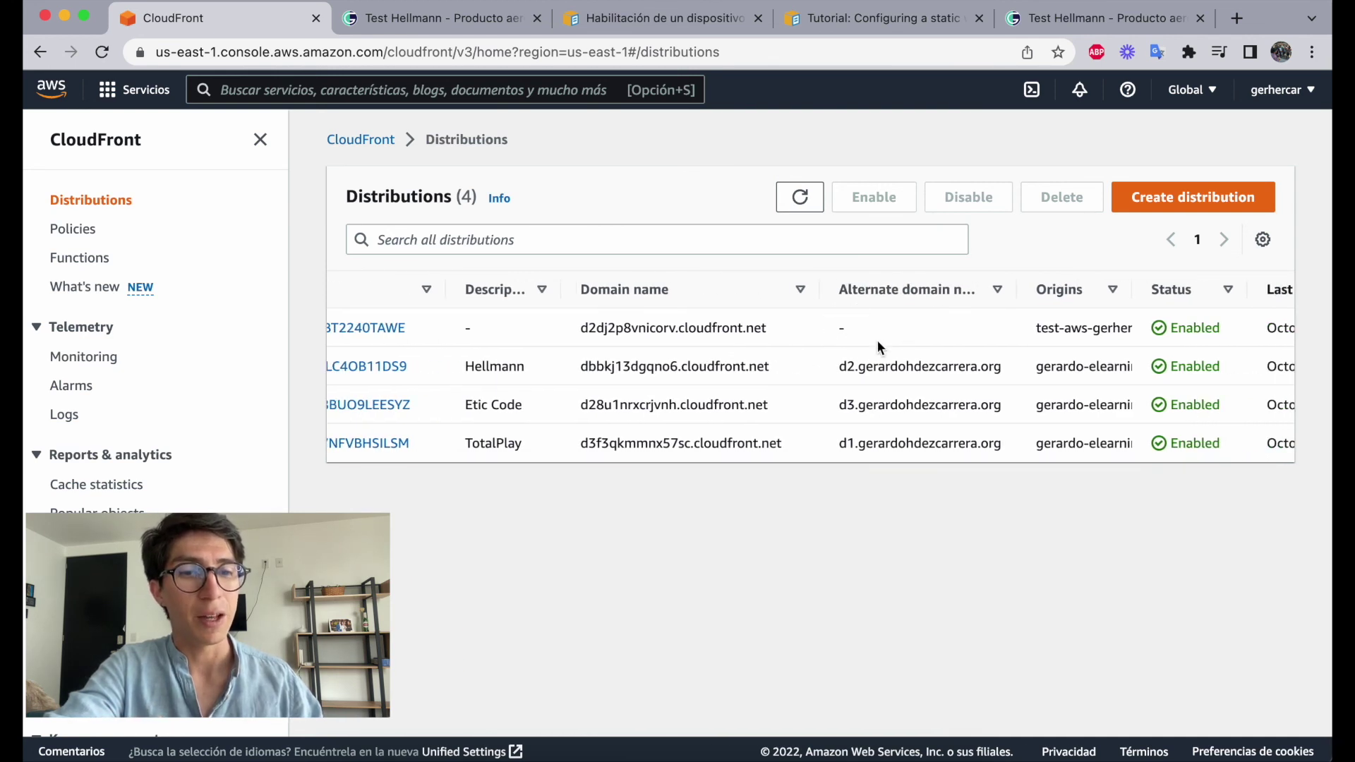
pyautogui.moveTo(838, 366); pyautogui.dragTo(1040, 460)
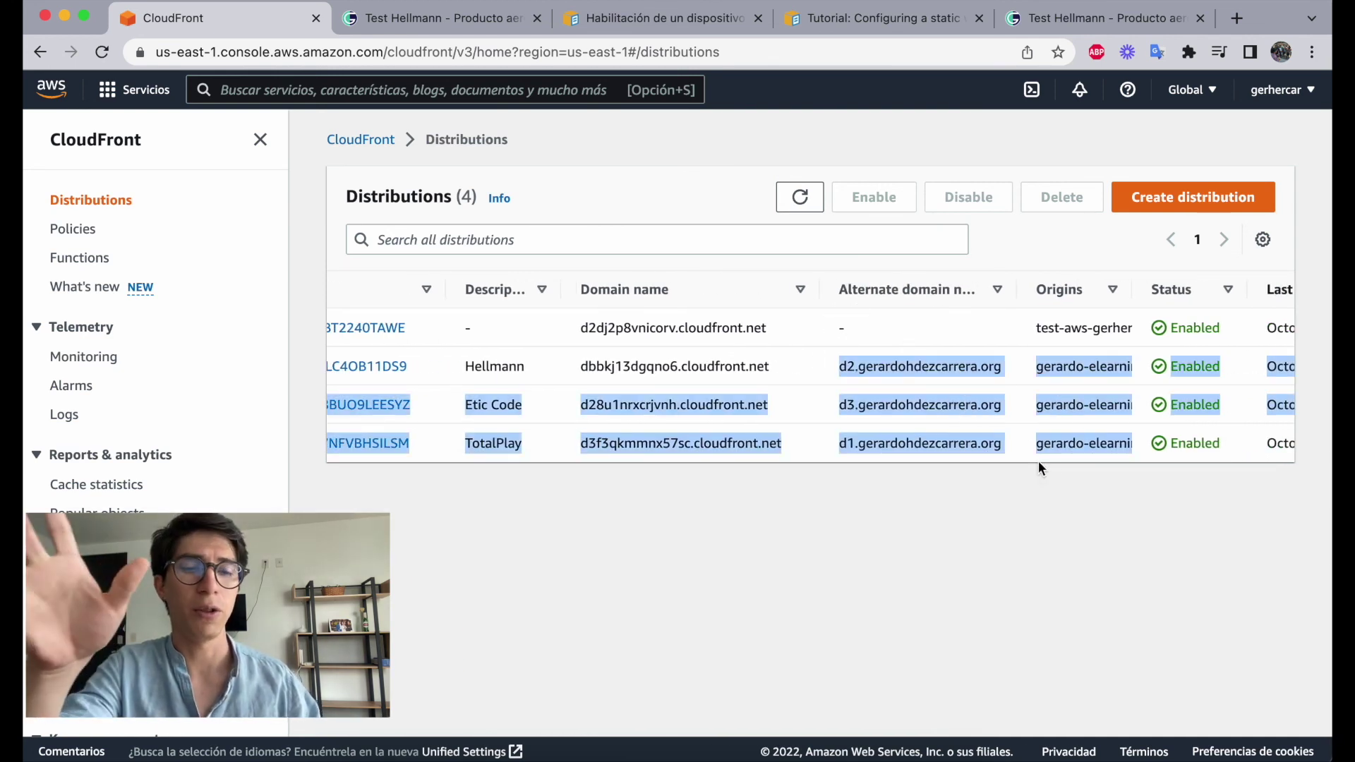
# Step: Copy the TotalPlay distribution's alternate domain name and open it in a new browser tab
pyautogui.click(1024, 491)
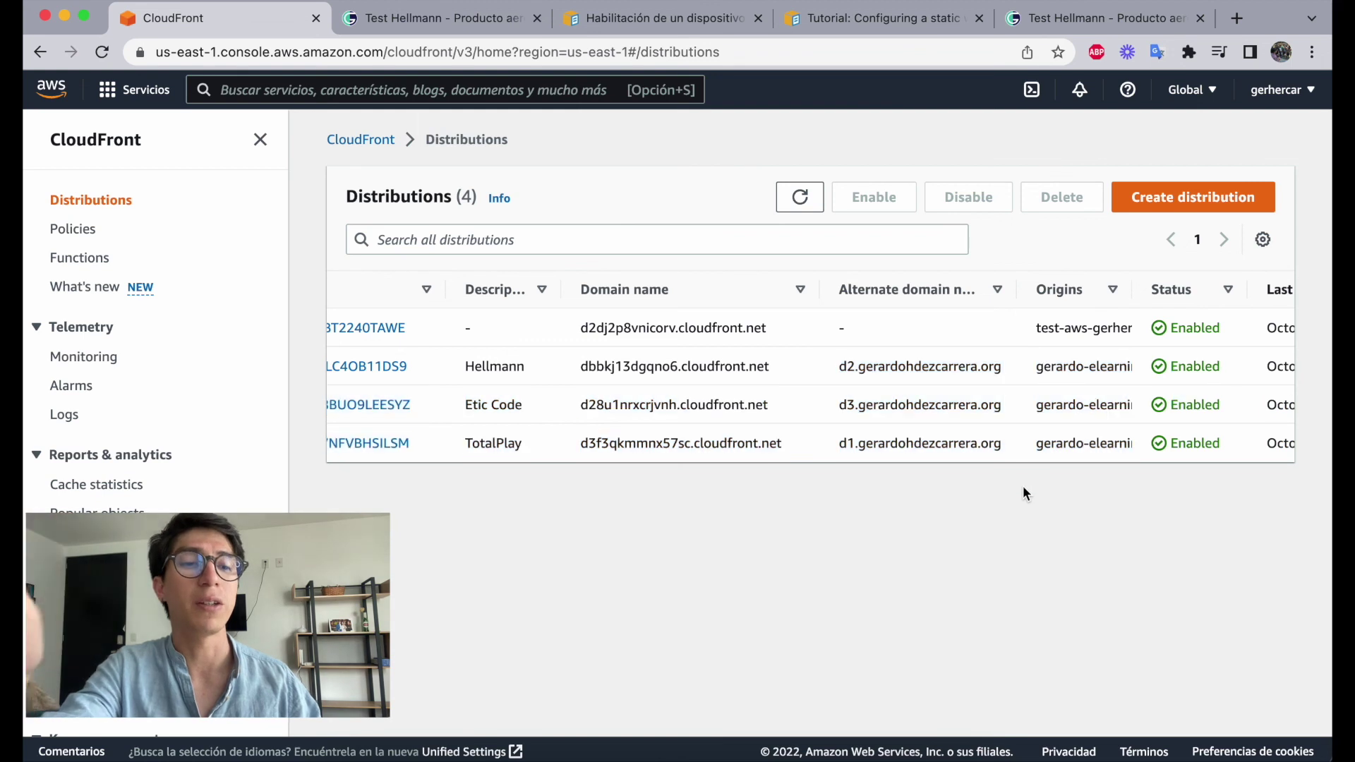
pyautogui.tripleClick(878, 366)
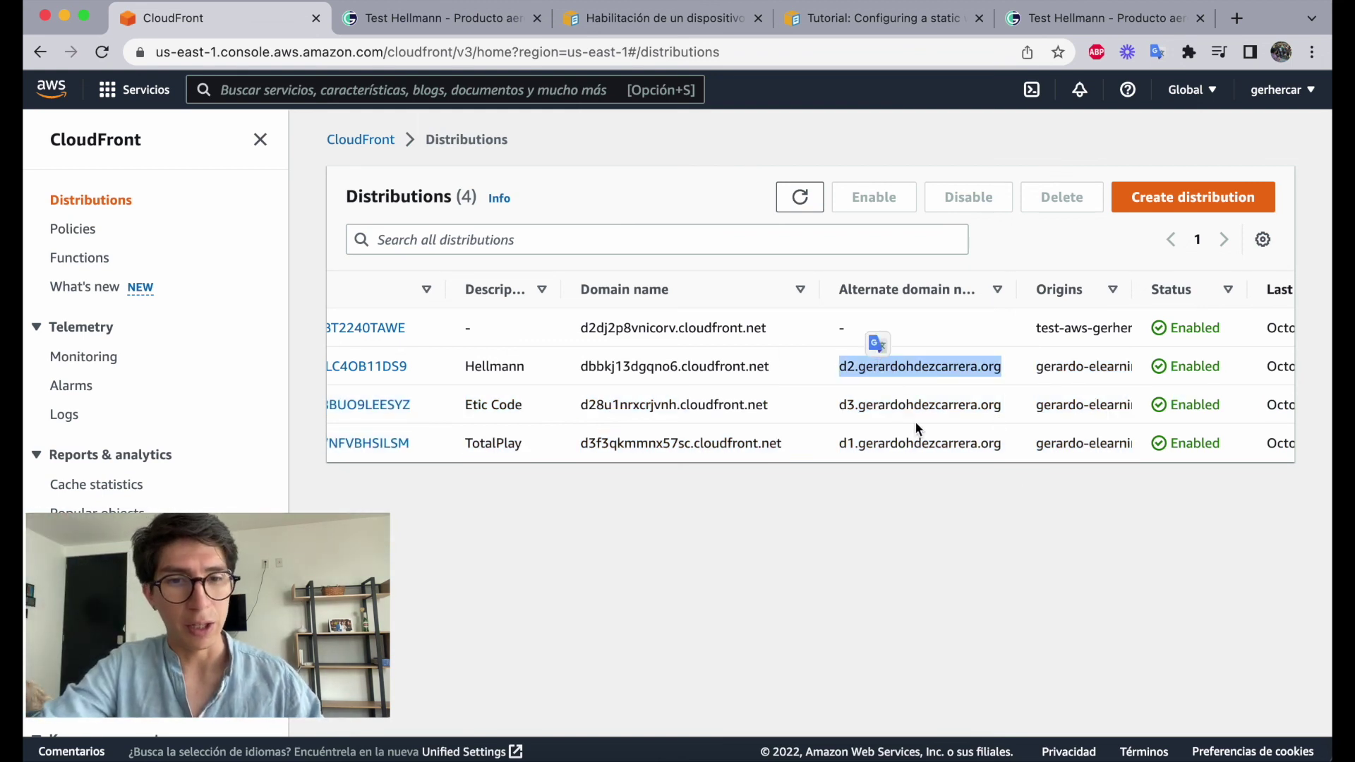
pyautogui.tripleClick(906, 444)
pyautogui.press('super+c')
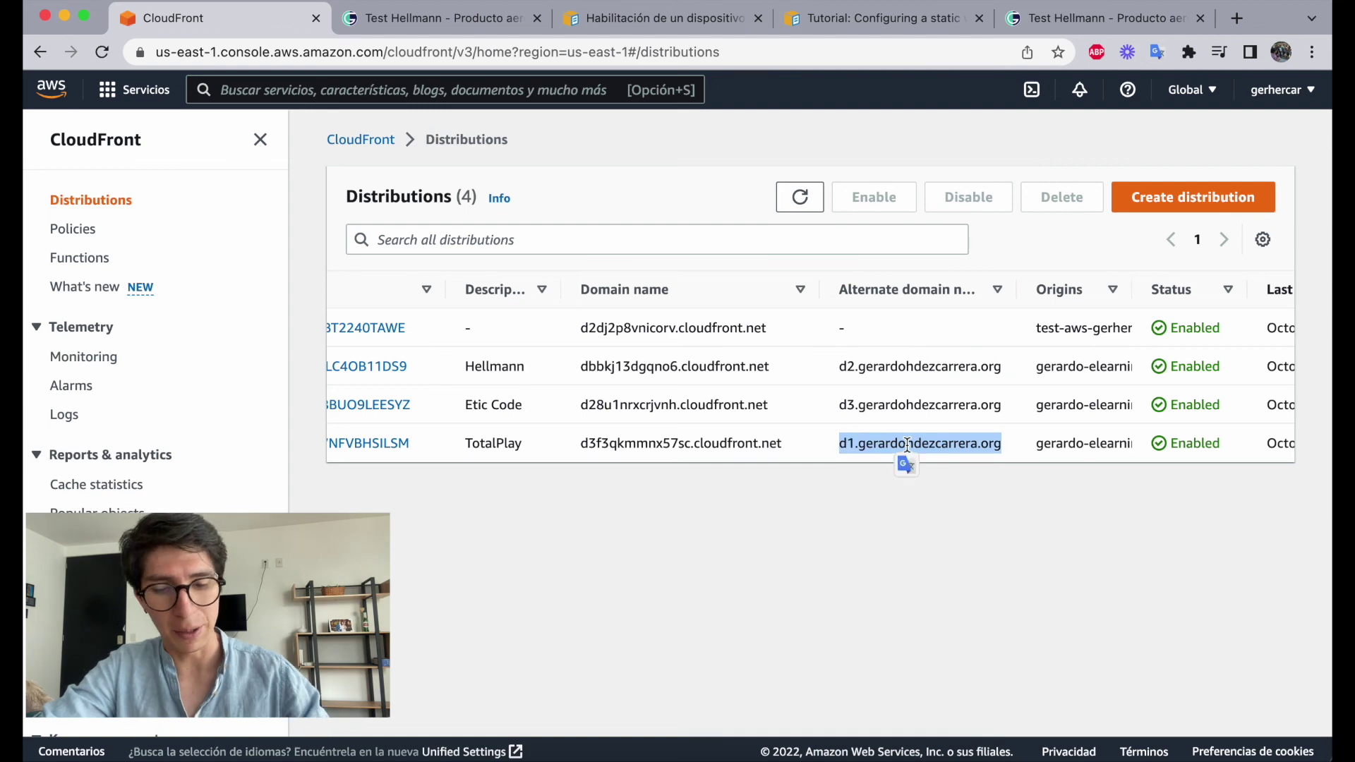
pyautogui.click(1237, 18)
pyautogui.press('super+v')
pyautogui.press('Return')
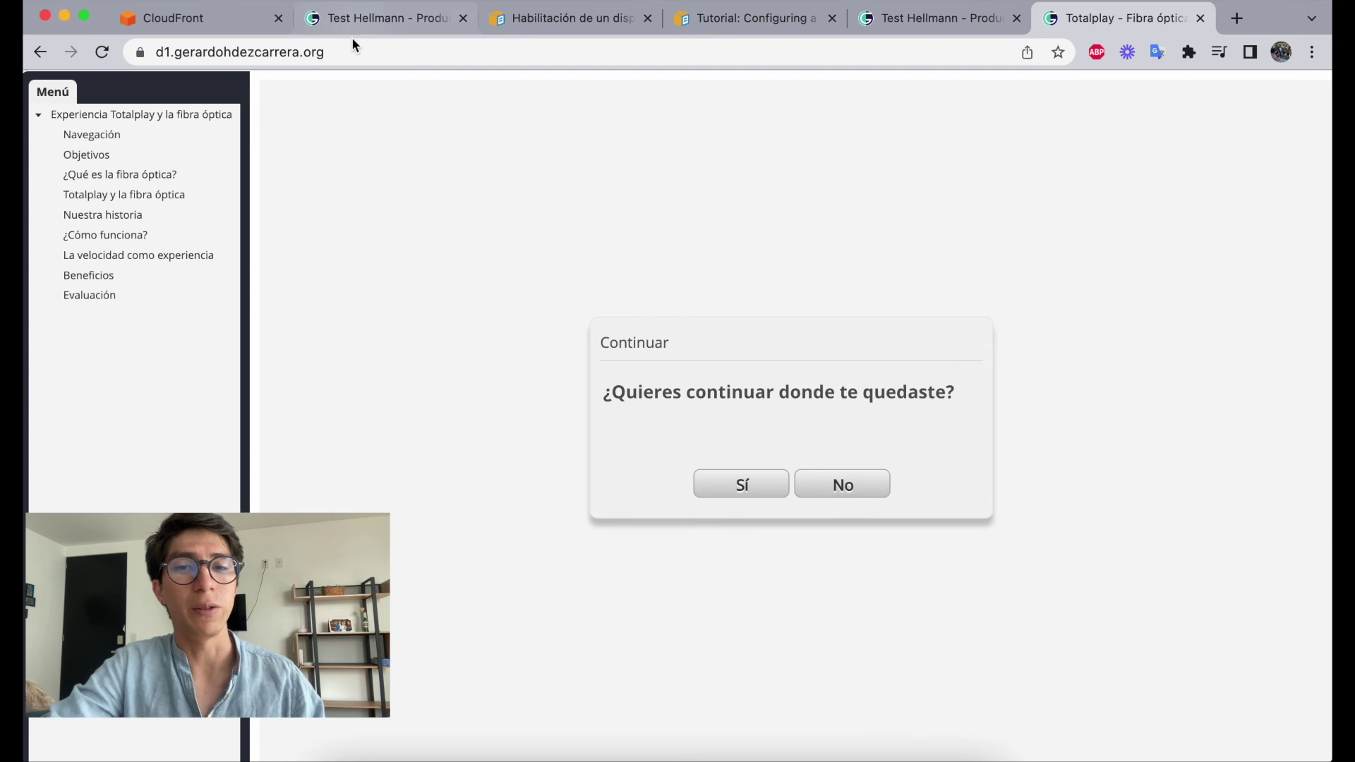
# Step: Check the full HTTPS address of the Totalplay course page, then close it and return to the CloudFront distributions list
pyautogui.click(308, 57)
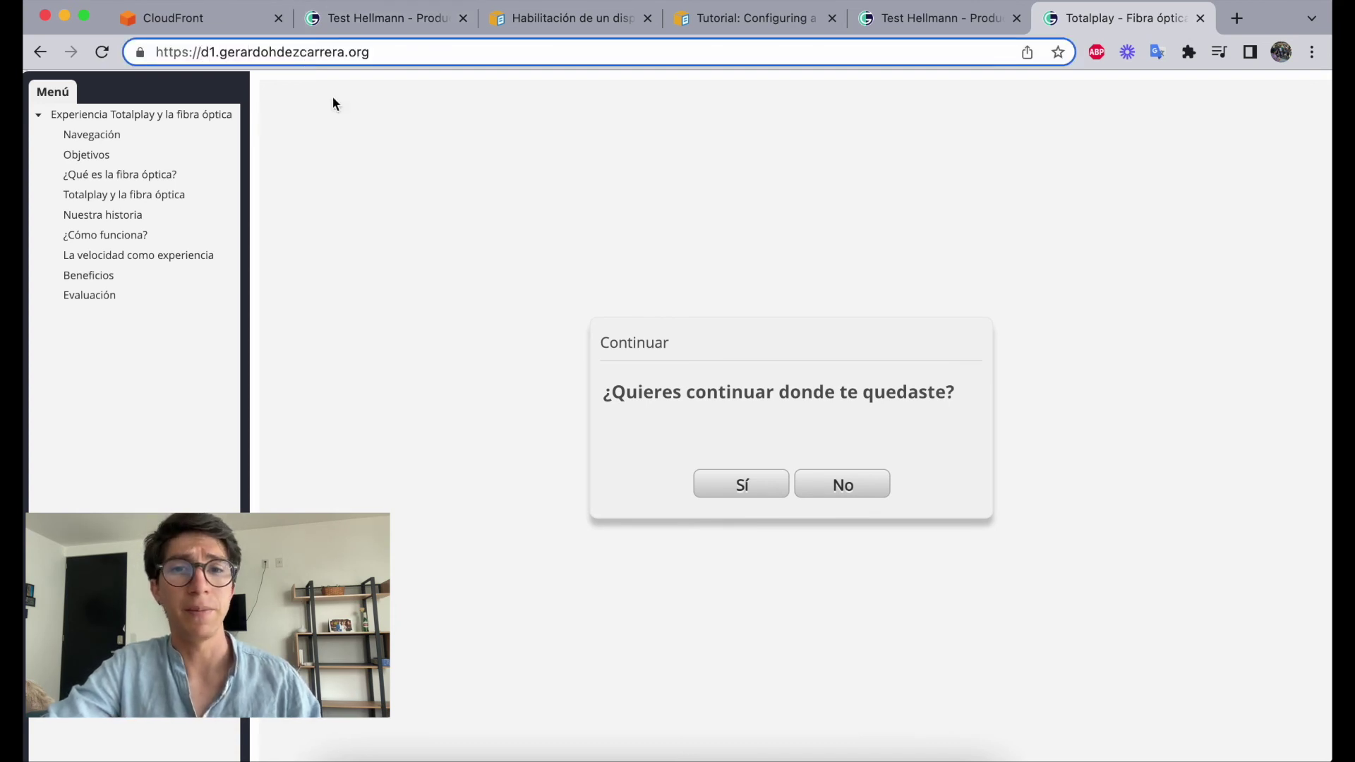
pyautogui.click(1199, 18)
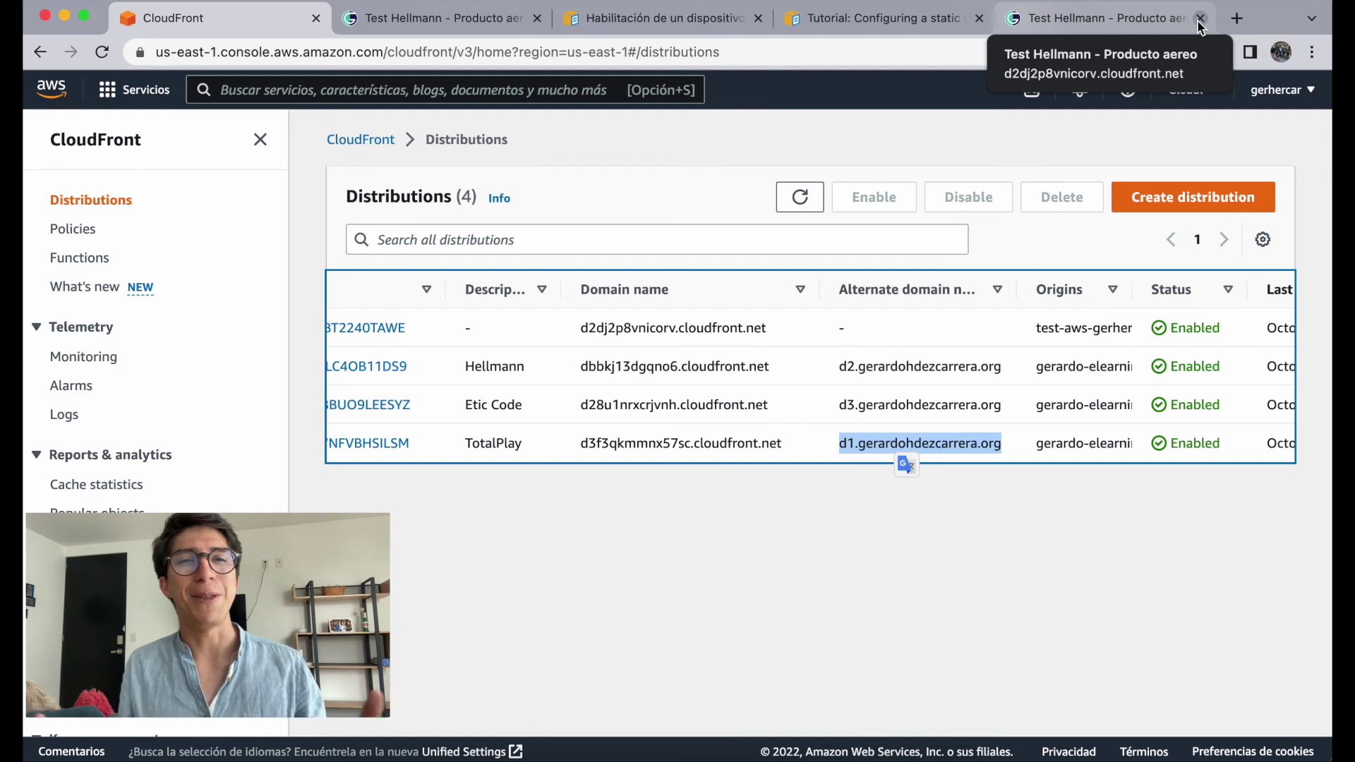
pyautogui.click(772, 620)
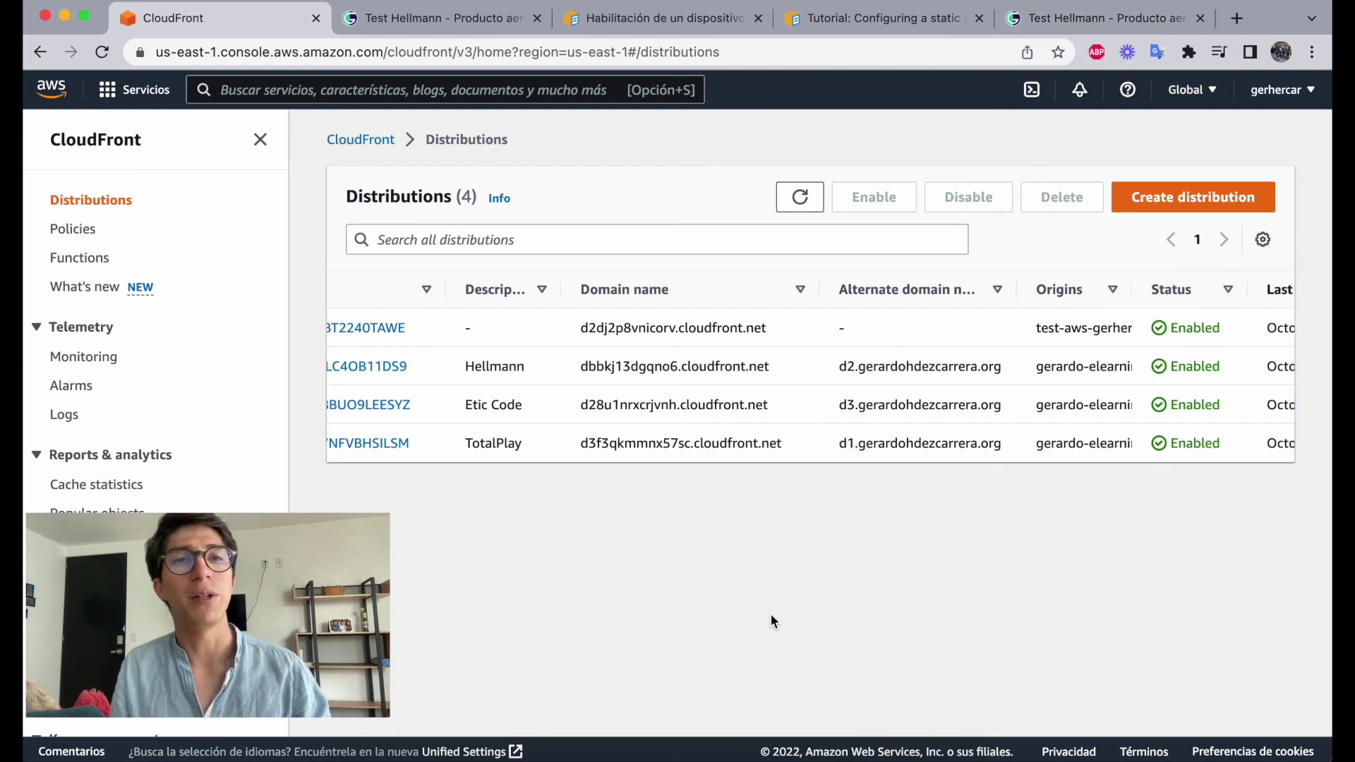